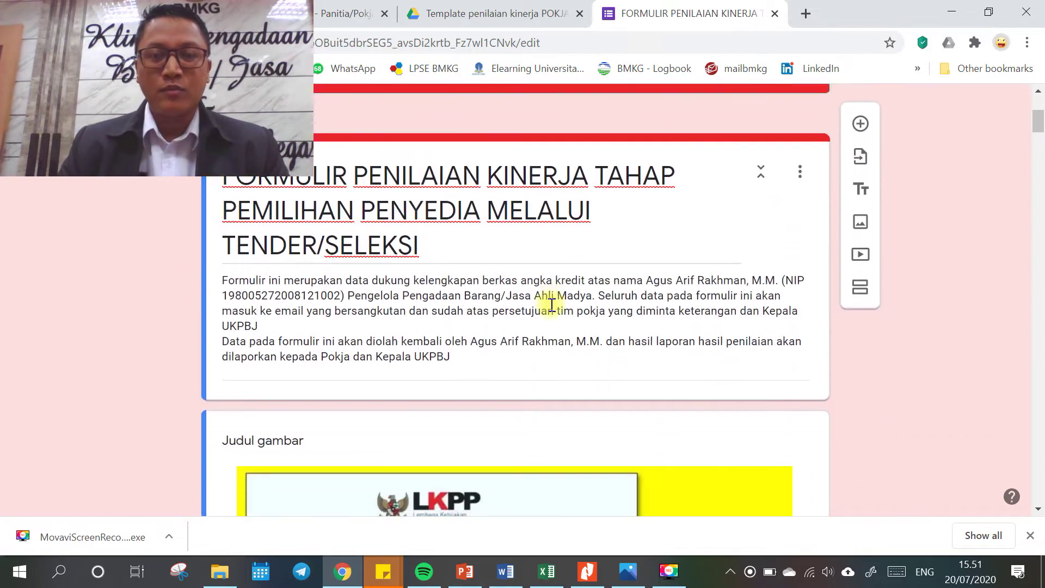
Switch to the Excel evaluation workbook and review the package identity fields on the Paket 1 sheet, from UKPBJ to Tahun anggaran.
scroll(533, 321, up, 2)
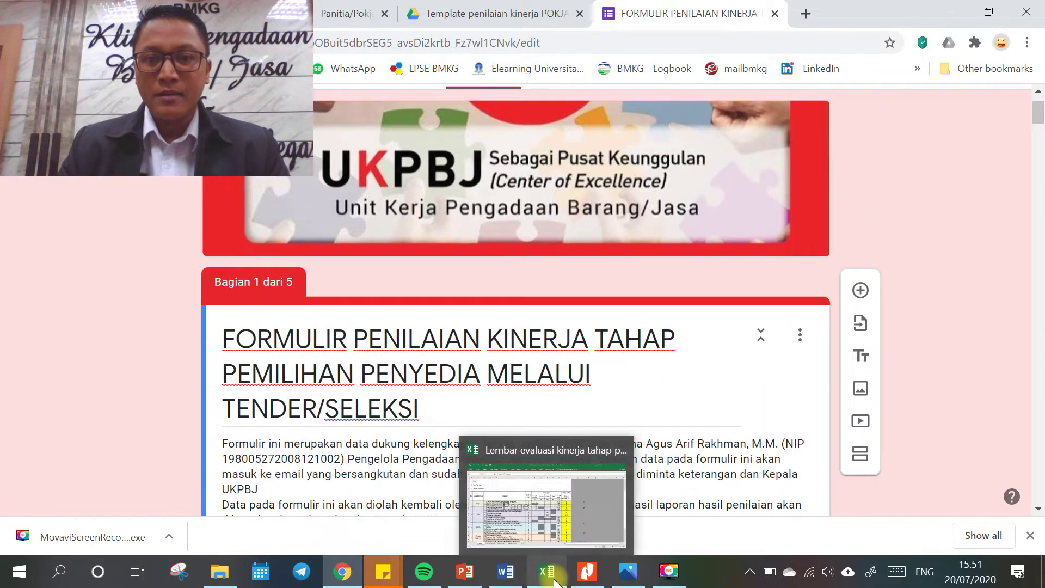
click(553, 578)
scroll(228, 285, up, 5)
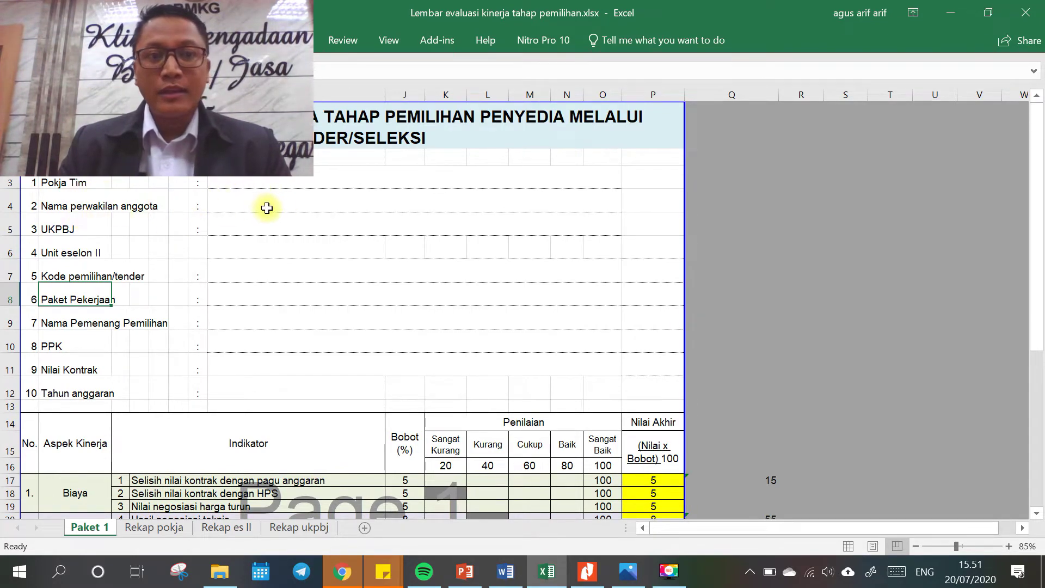
click(240, 226)
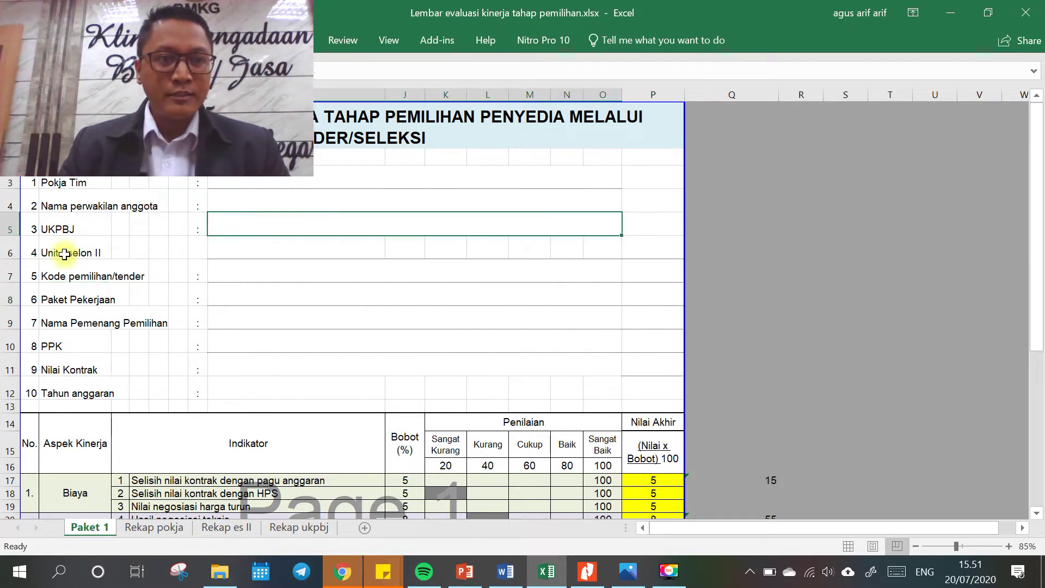
click(253, 247)
click(265, 275)
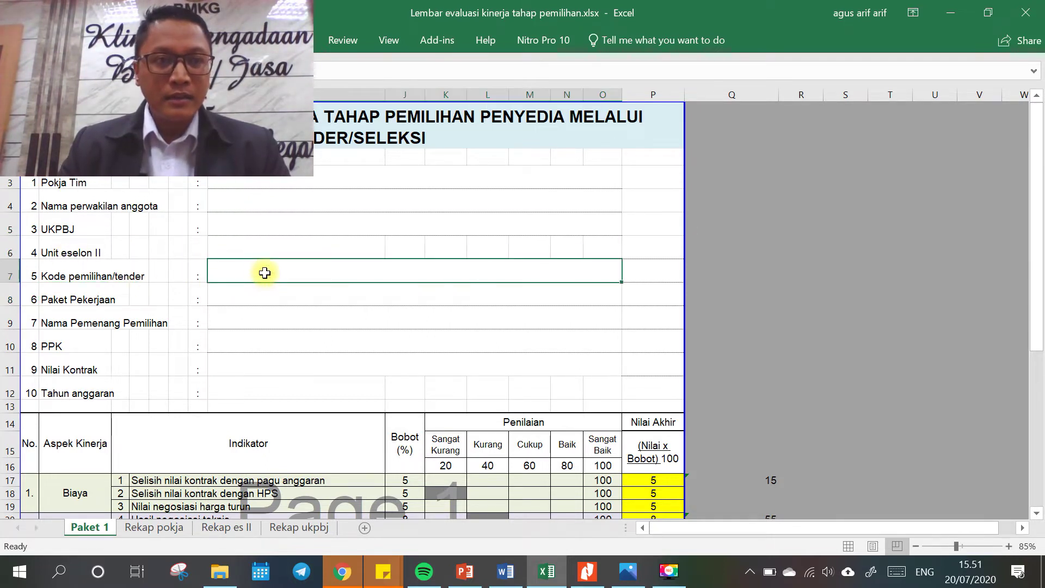
click(263, 300)
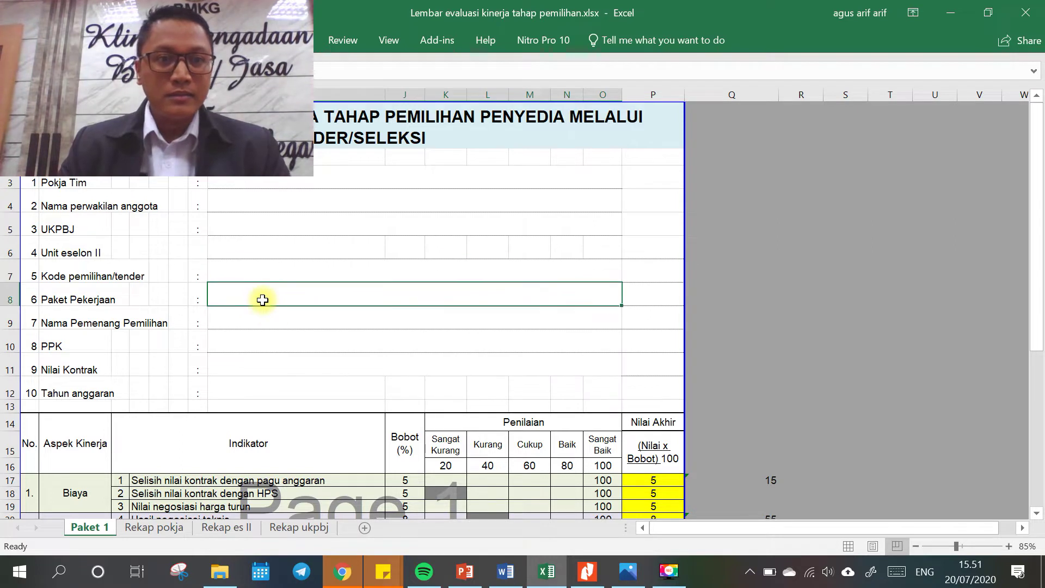
click(280, 319)
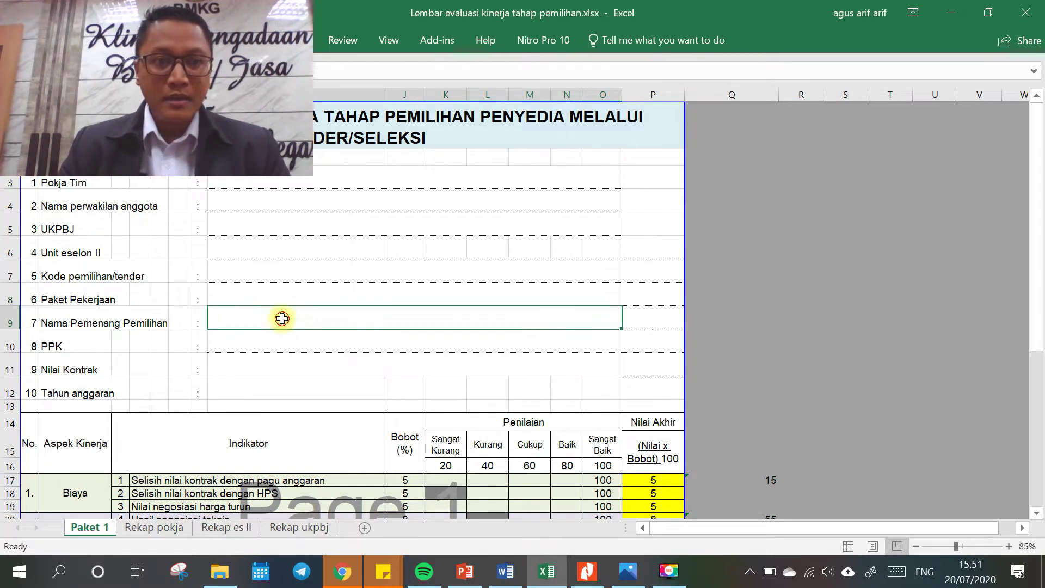
click(264, 341)
click(240, 364)
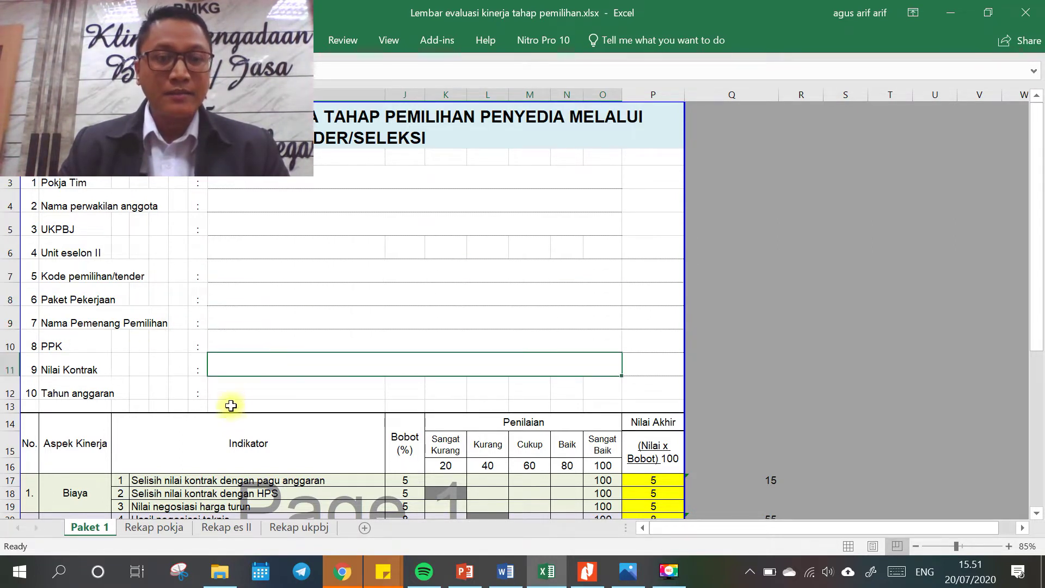
click(244, 390)
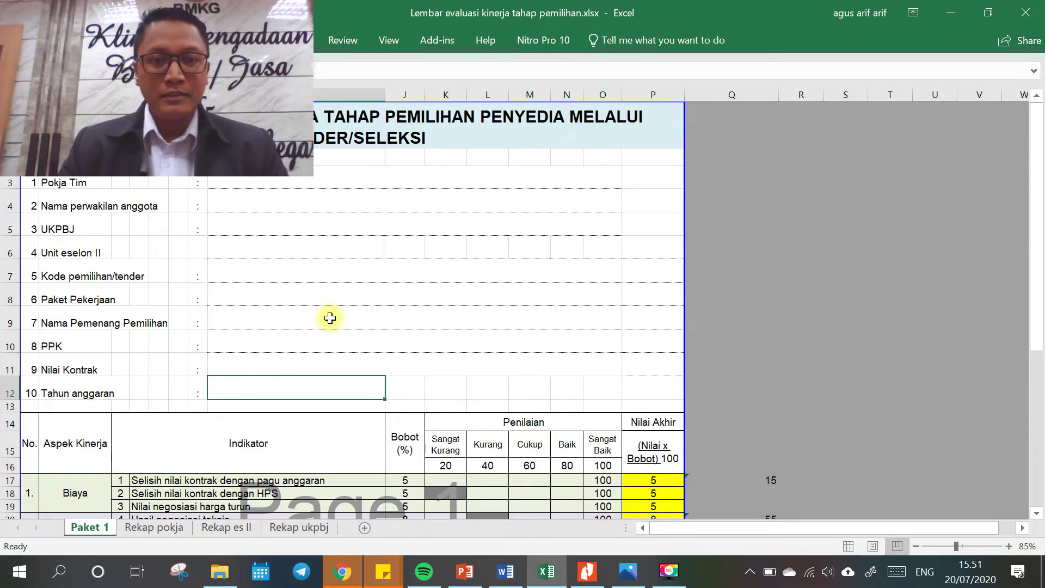
Examine the scoring table on the Paket 1 sheet, including the package rate and the greyed-out score cells of the Biaya and Mutu indicators.
scroll(330, 318, down, 5)
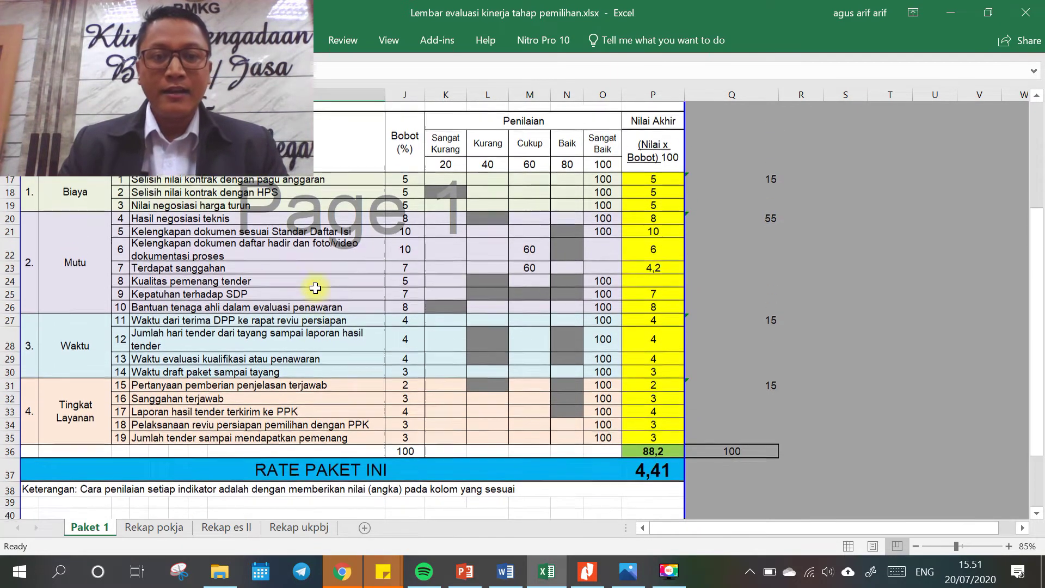
click(650, 473)
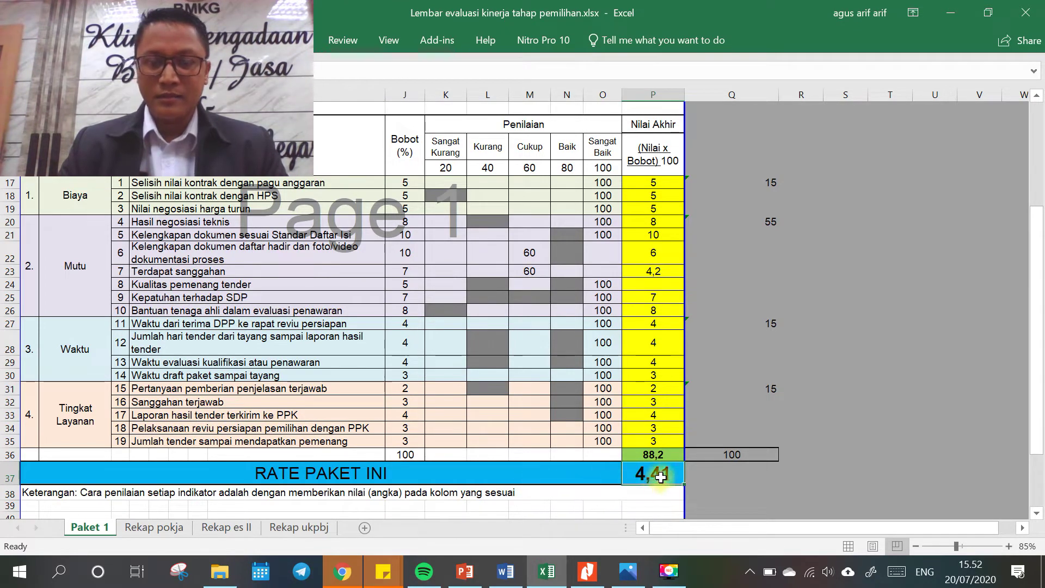
click(603, 185)
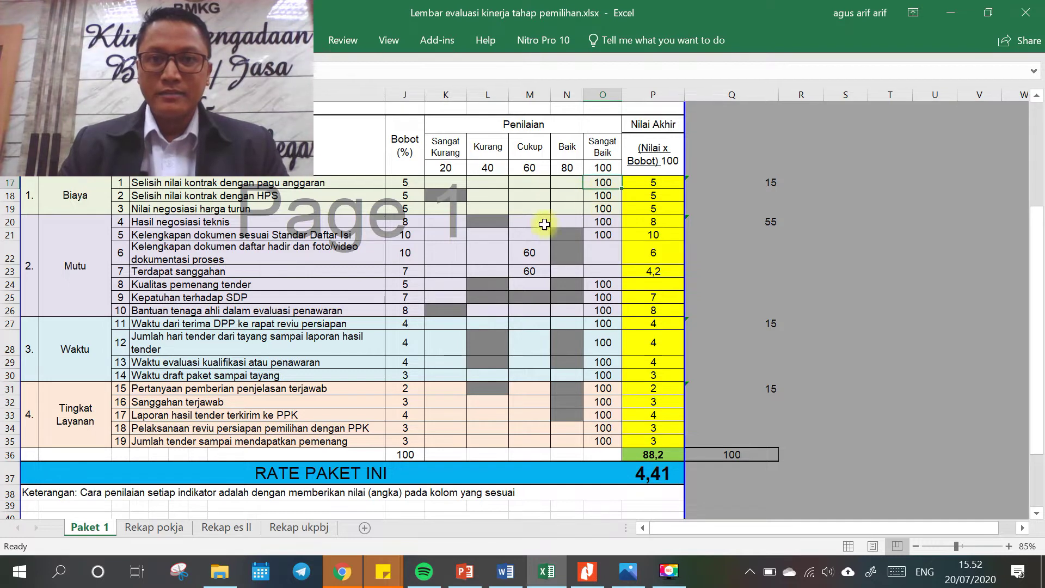
click(446, 195)
click(490, 220)
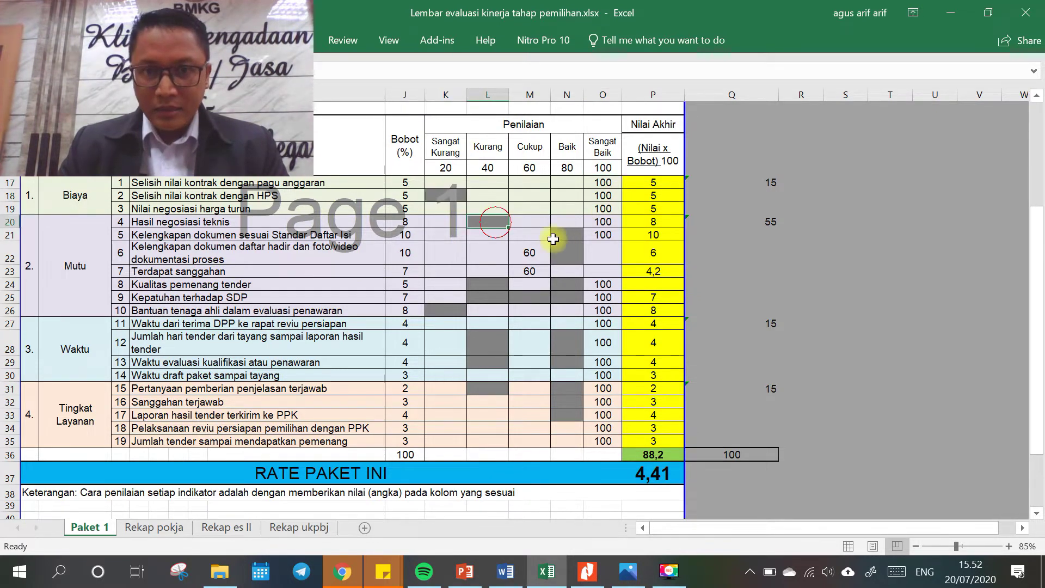
click(576, 258)
click(490, 287)
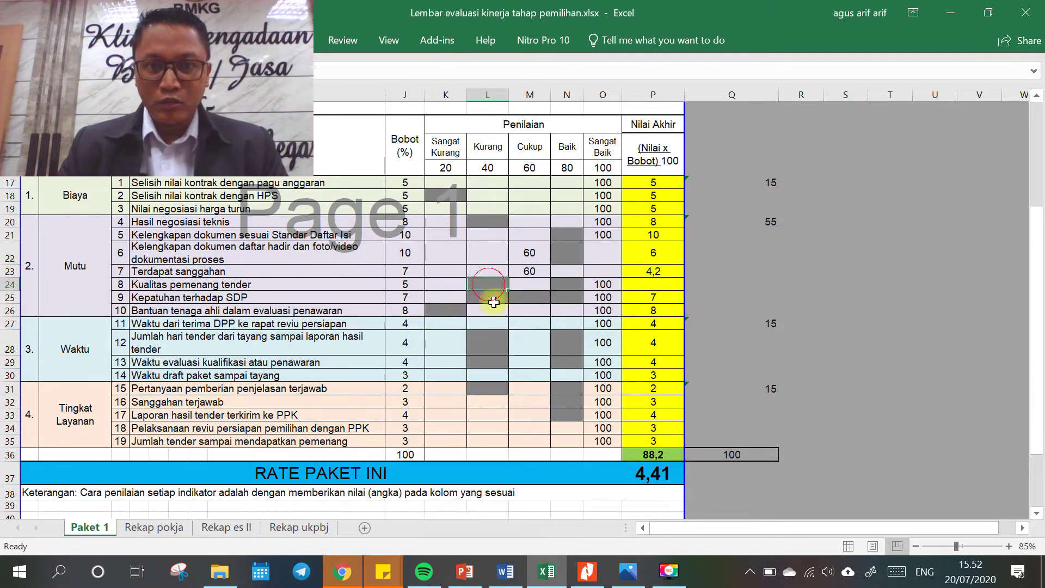
click(490, 298)
click(530, 298)
click(568, 299)
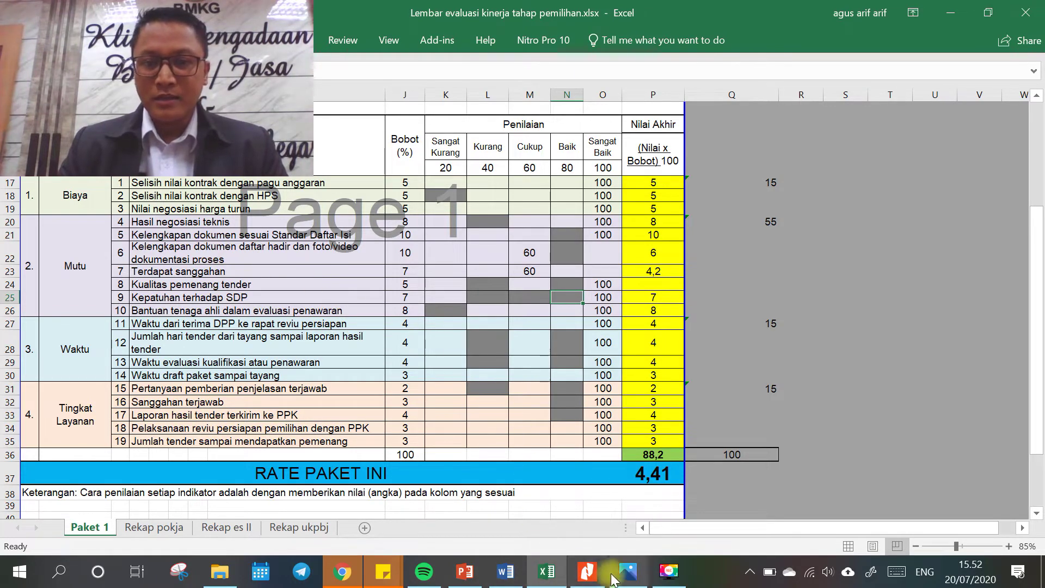
Switch to the Word criteria document and review the scoring criteria for the Biaya indicators.
click(506, 571)
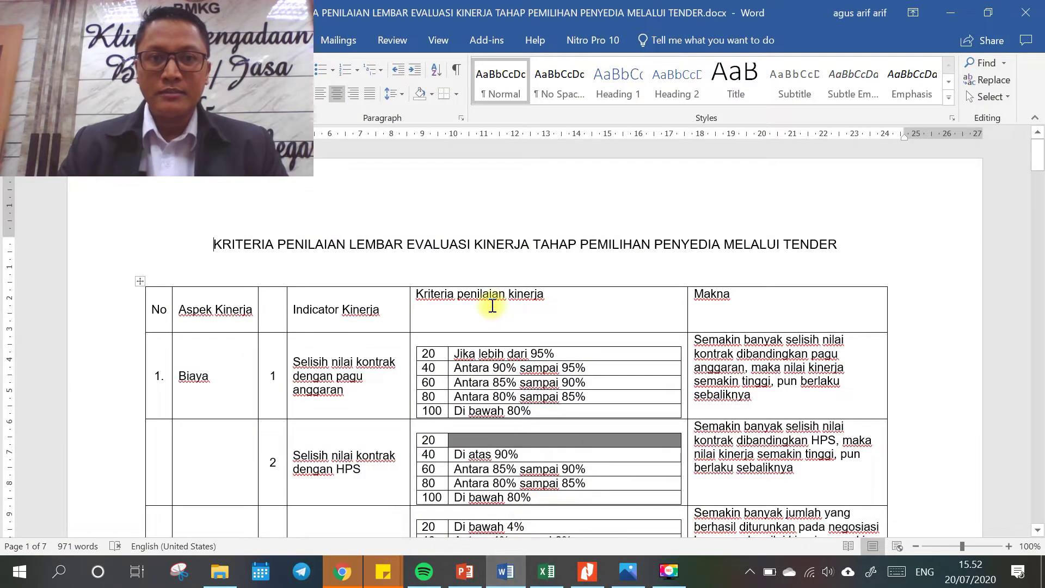
scroll(491, 306, down, 4)
scroll(490, 305, up, 4)
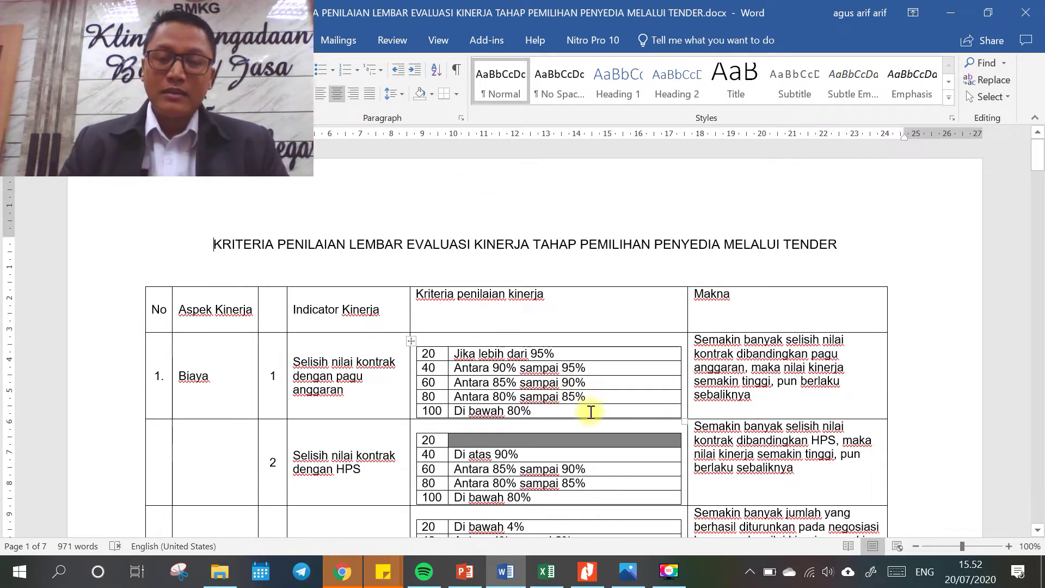
scroll(609, 357, down, 5)
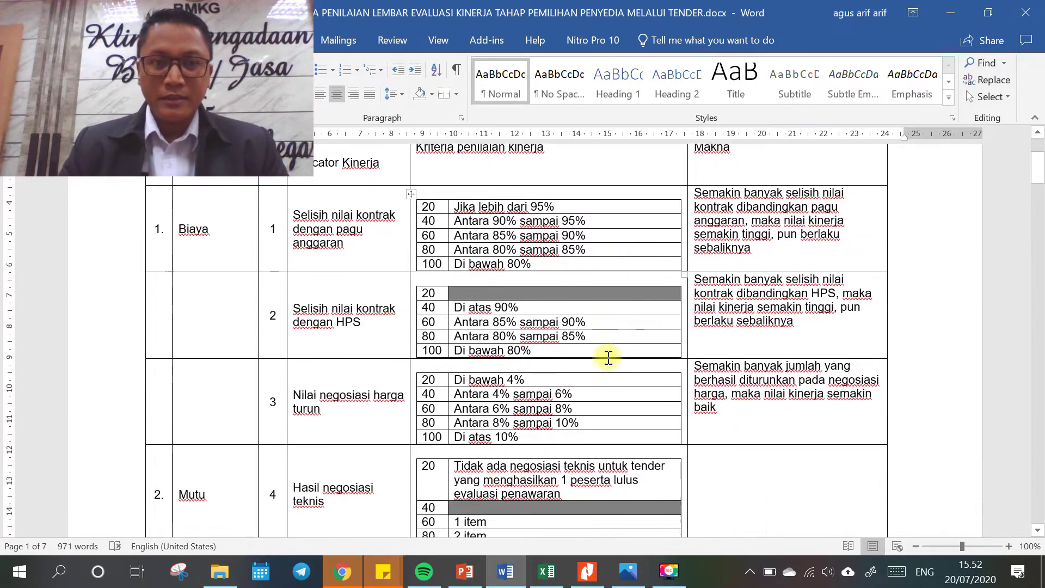
scroll(607, 355, up, 3)
scroll(583, 350, down, 1)
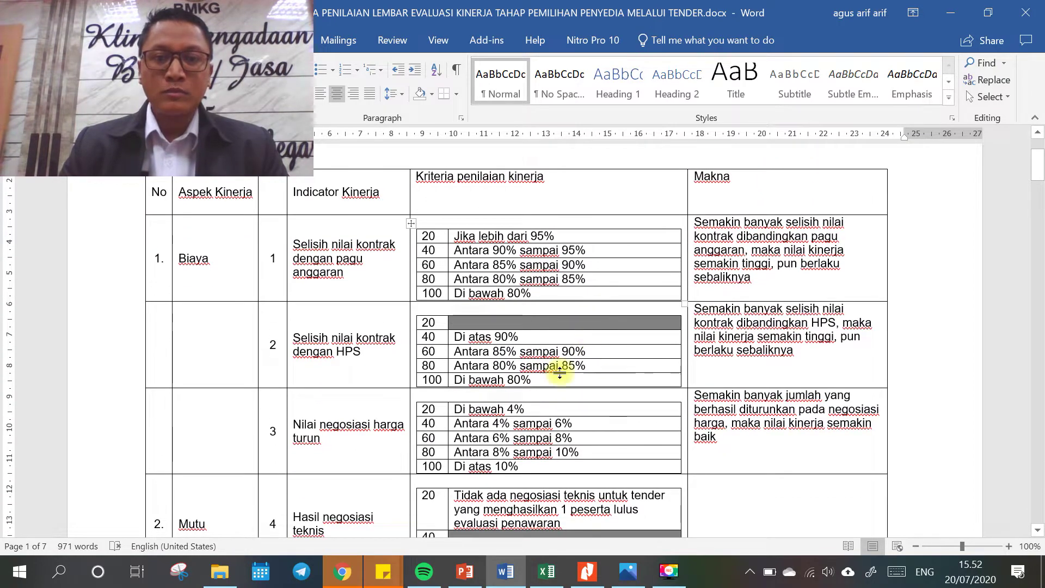
Switch to the assessment form in Chrome and review its identity questions and the Kinerja Biaya scoring questions.
click(342, 572)
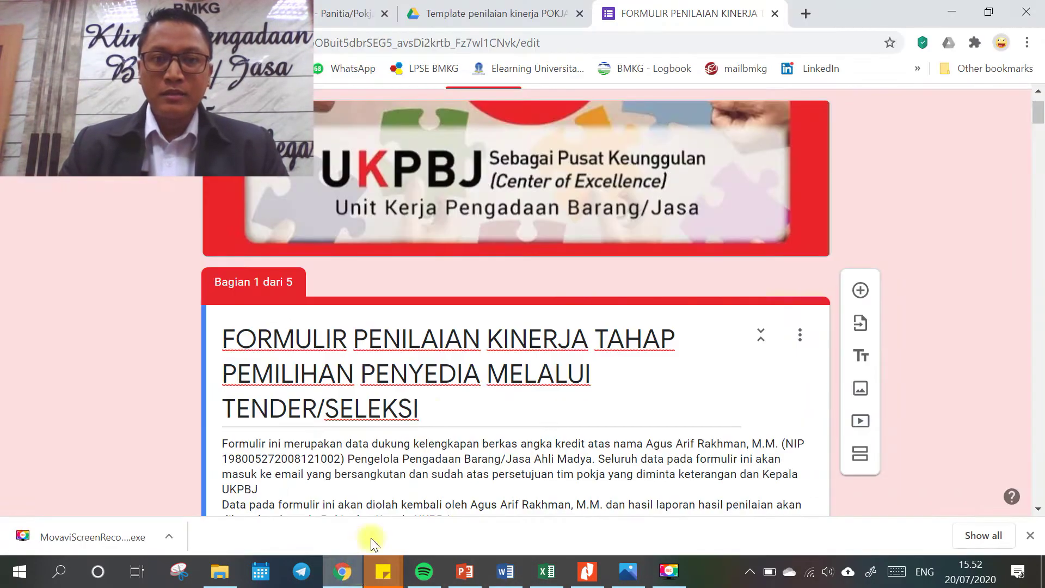
scroll(430, 410, down, 20)
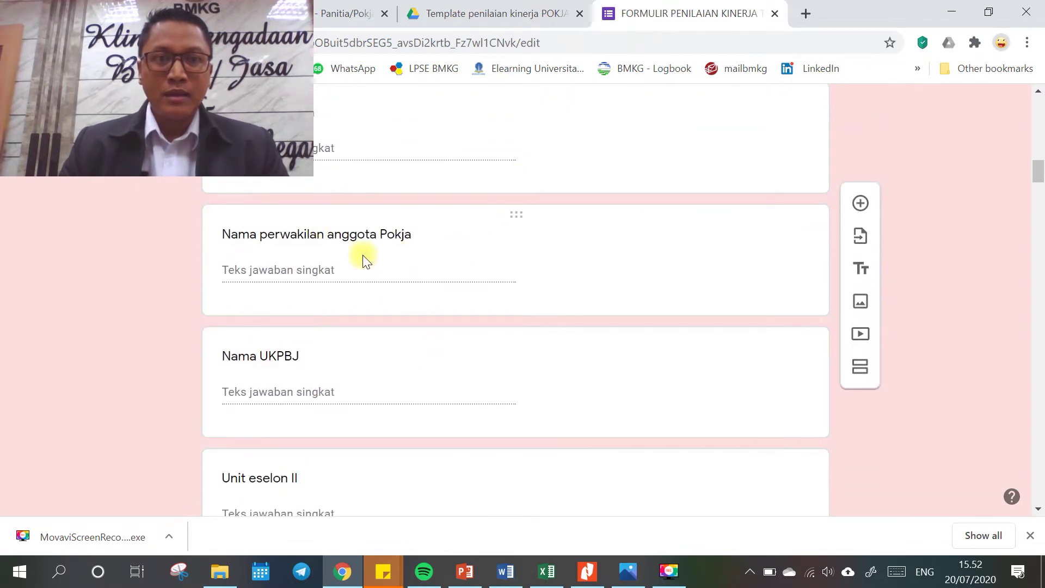
scroll(450, 348, down, 8)
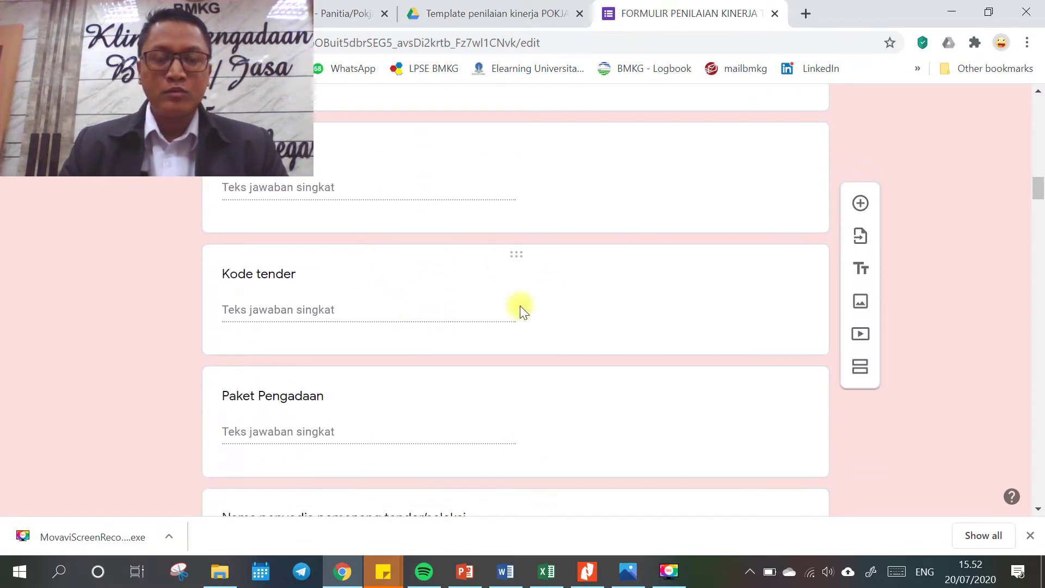
scroll(468, 324, down, 6)
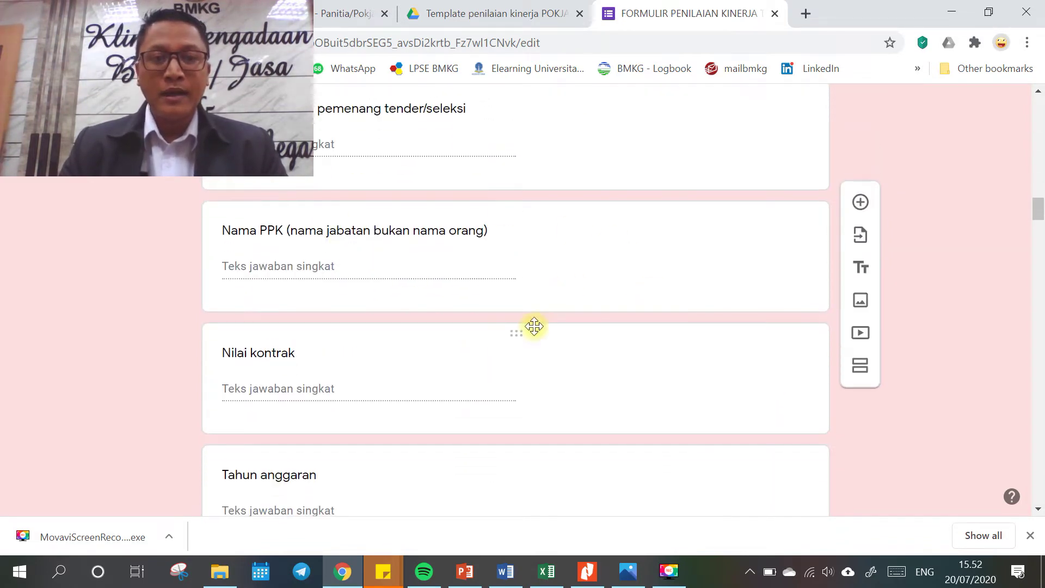
scroll(523, 324, down, 2)
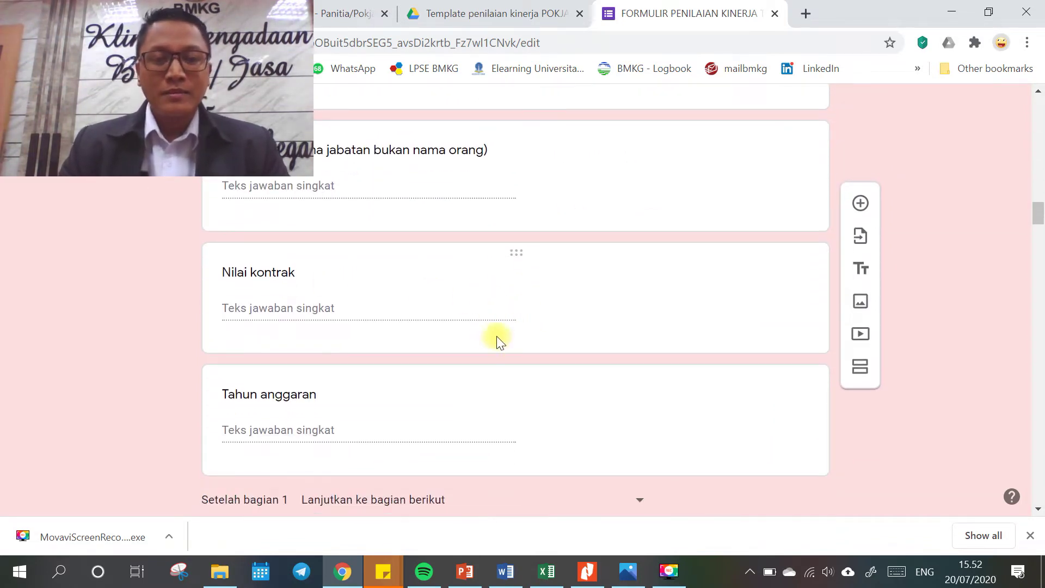
scroll(403, 344, down, 9)
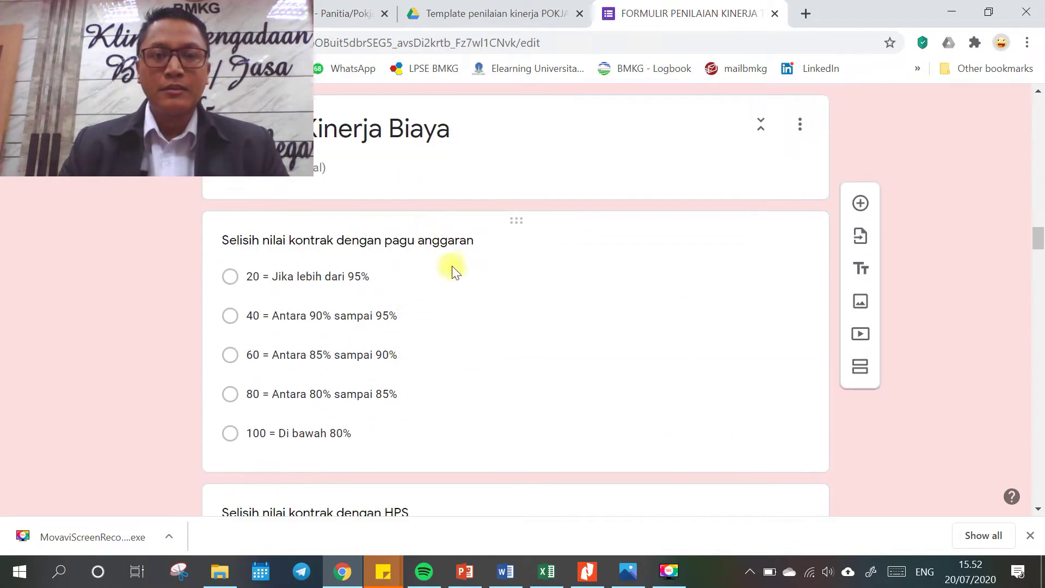
scroll(451, 278, down, 3)
scroll(424, 227, up, 2)
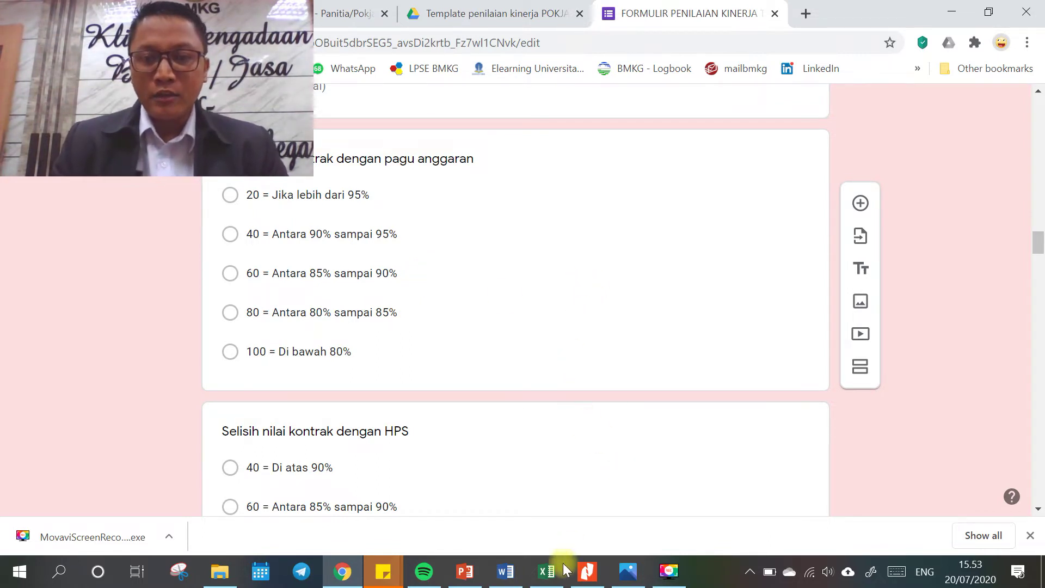
Compare the Biaya criteria in the Word document with the answer options in the Chrome form.
click(506, 577)
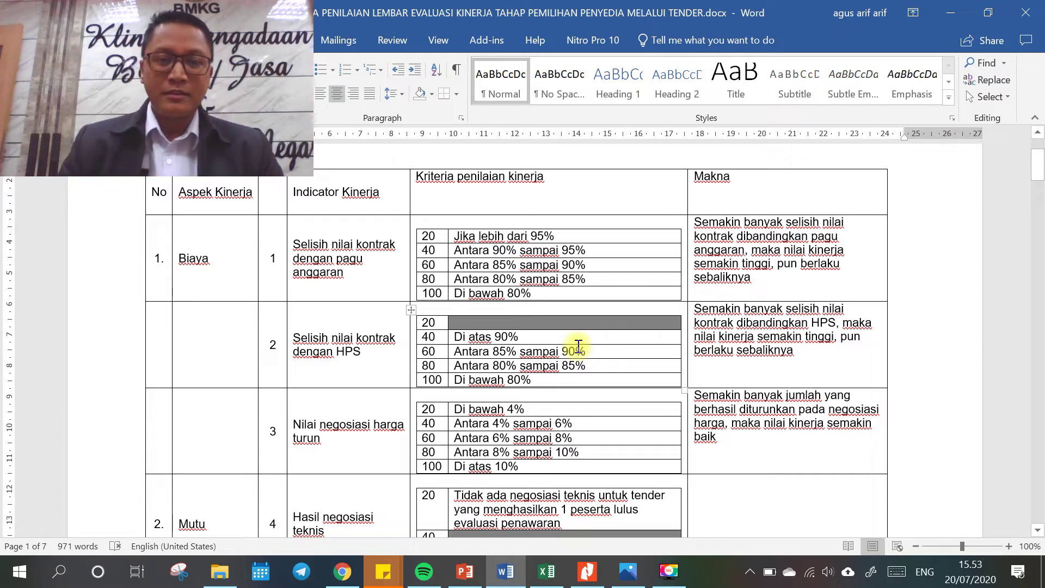
scroll(577, 344, down, 1)
scroll(566, 348, up, 1)
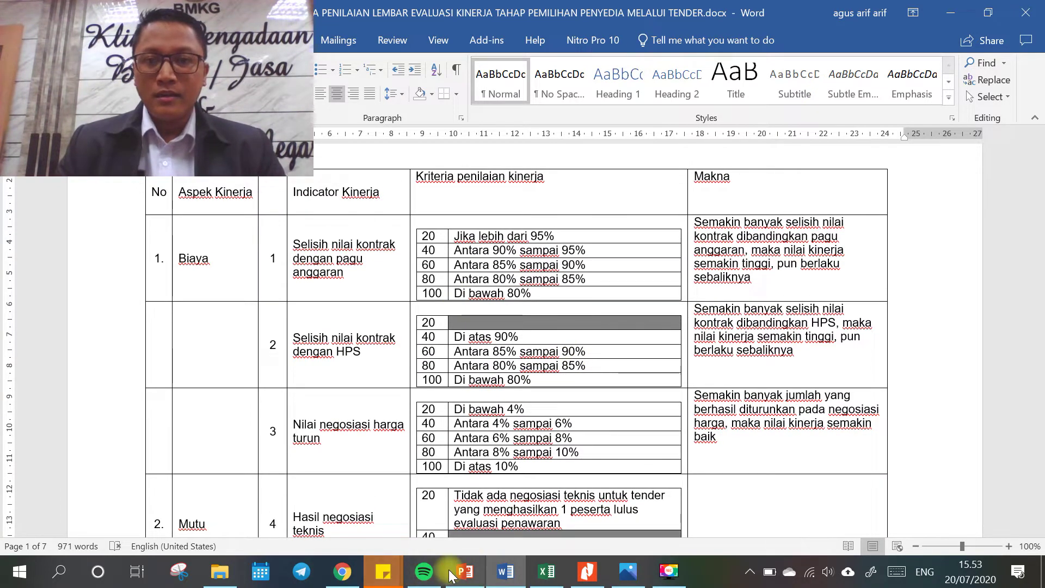
click(342, 572)
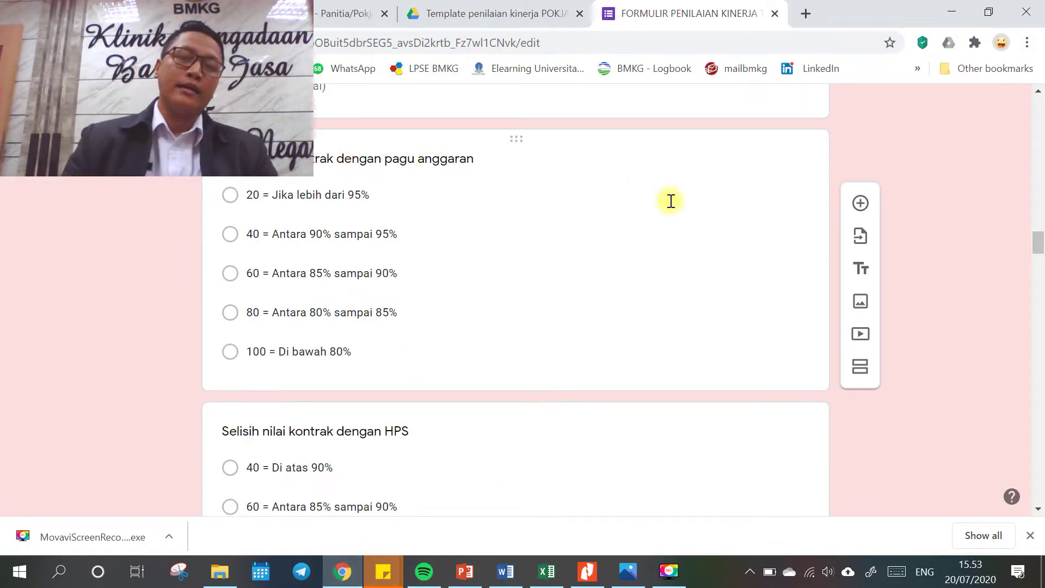
click(505, 572)
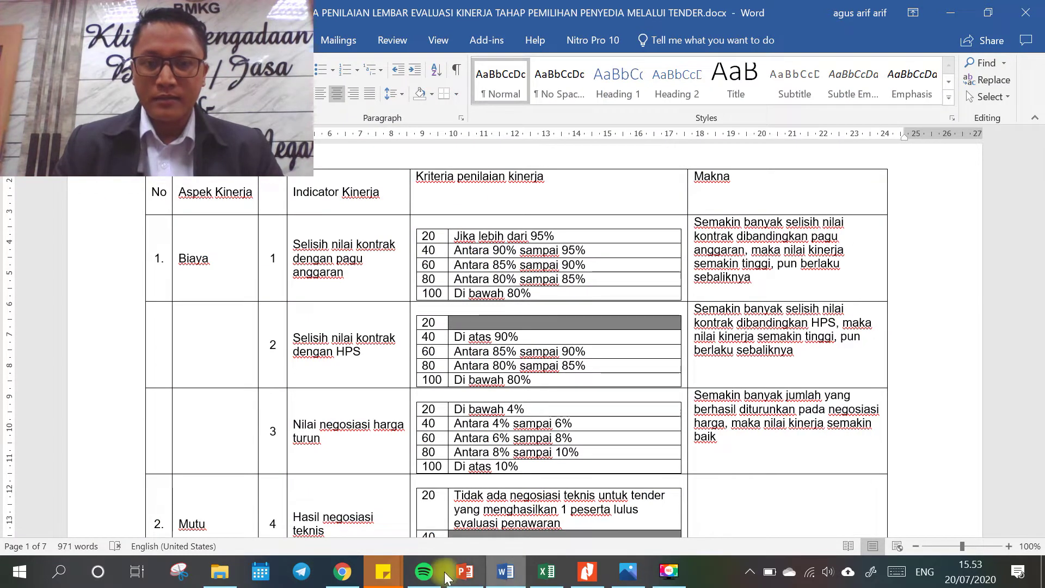
click(343, 571)
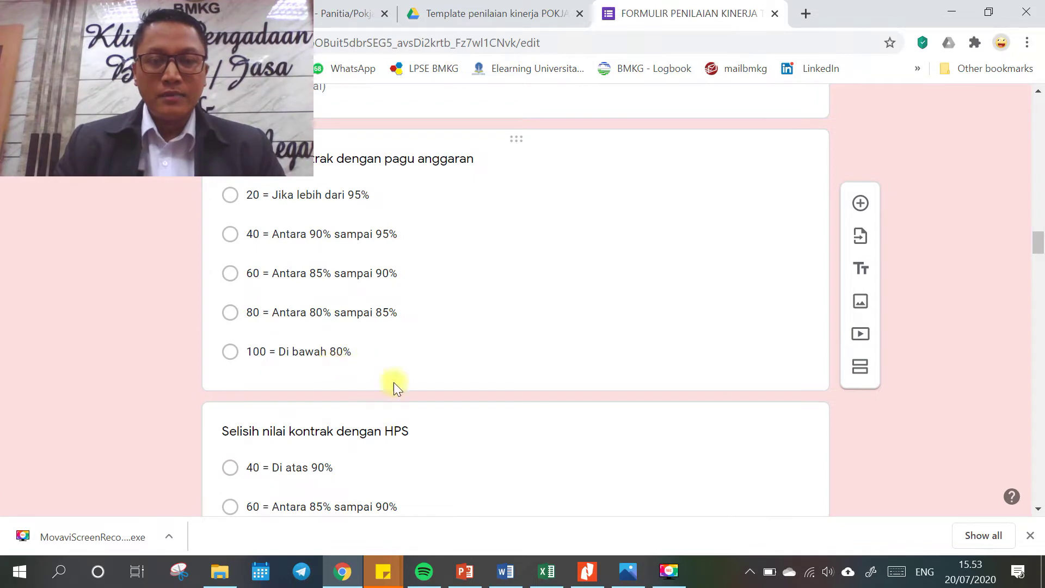
Switch back to the Excel workbook and inspect the weight subtotals of the Biaya, Mutu, Waktu and Tingkat Layanan aspects in column Q.
click(546, 572)
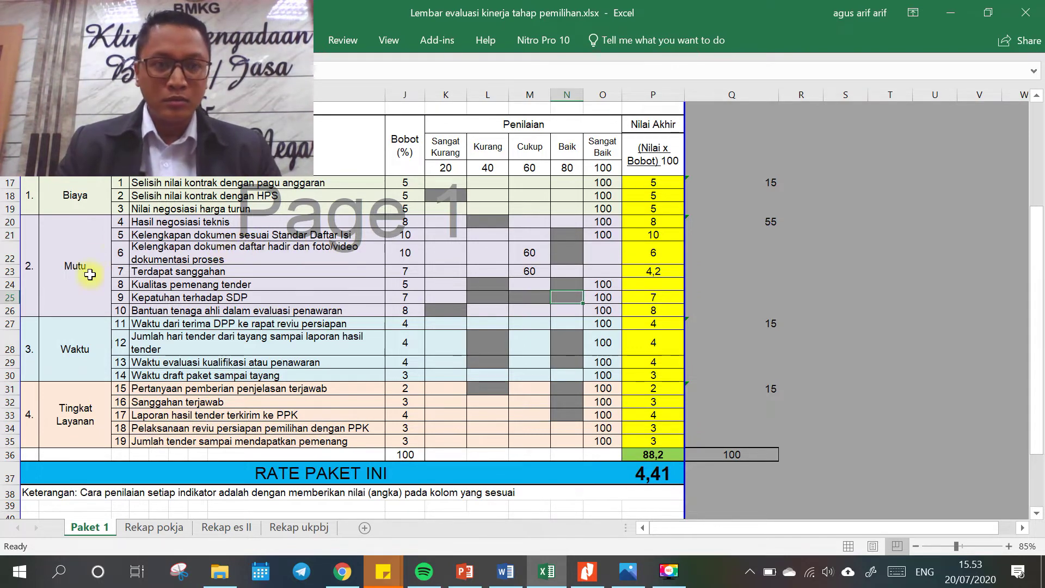
click(768, 222)
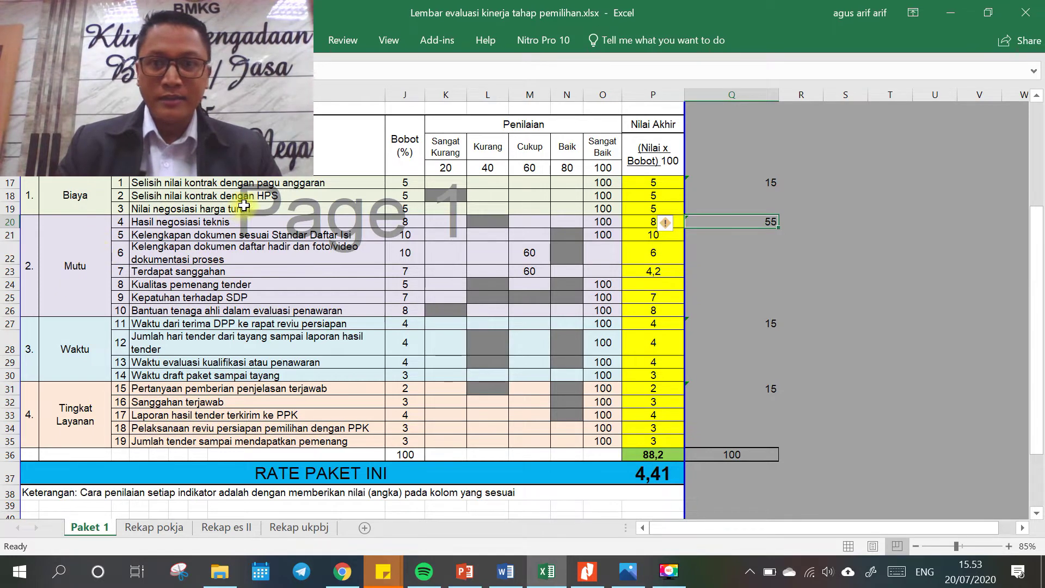
click(233, 403)
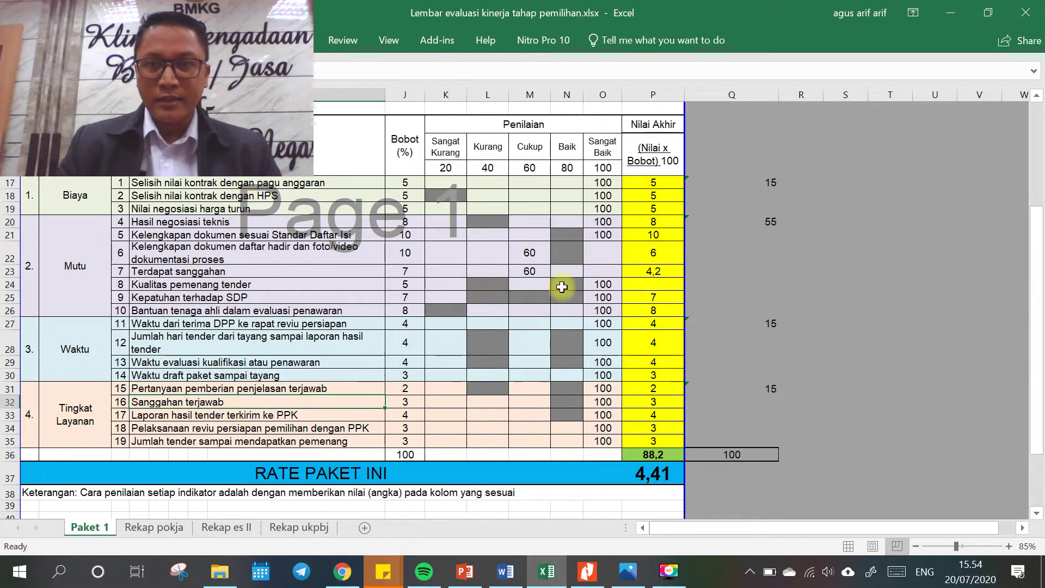
click(762, 183)
click(757, 323)
click(761, 388)
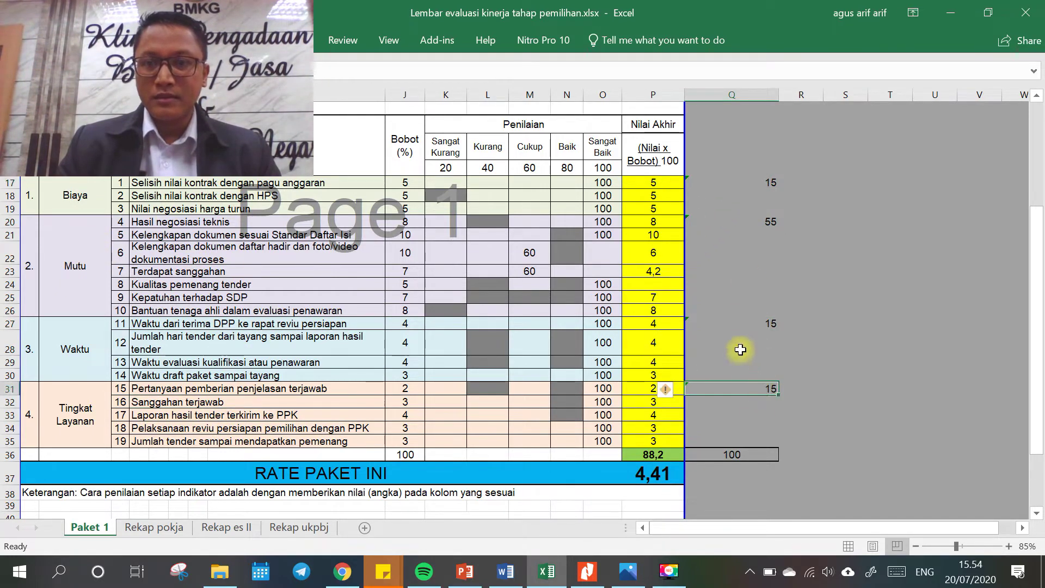
click(764, 231)
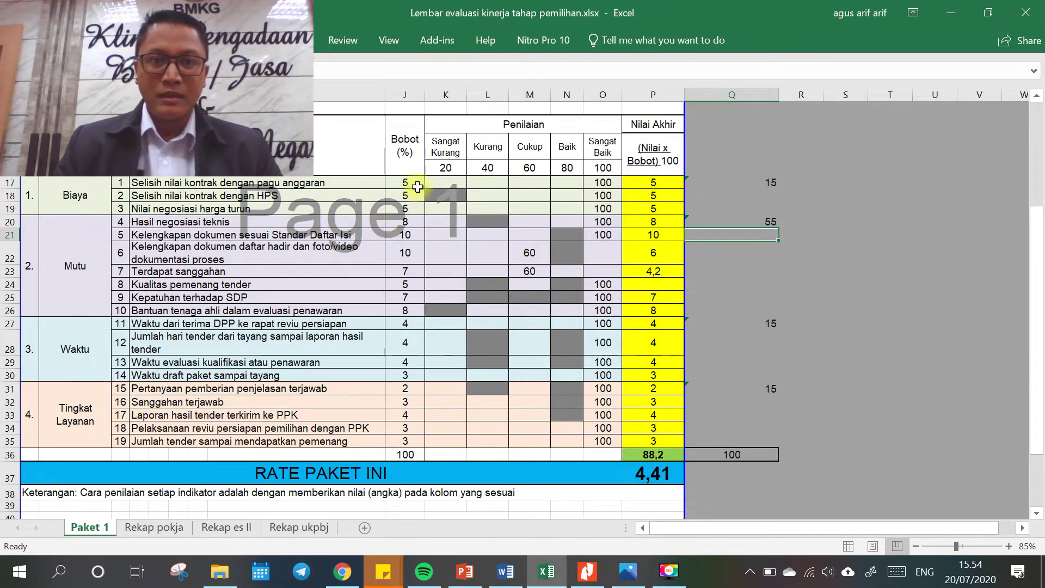
Compare the Chrome form's answer options for Selisih nilai kontrak dengan pagu anggaran with its row in the Excel workbook.
click(343, 569)
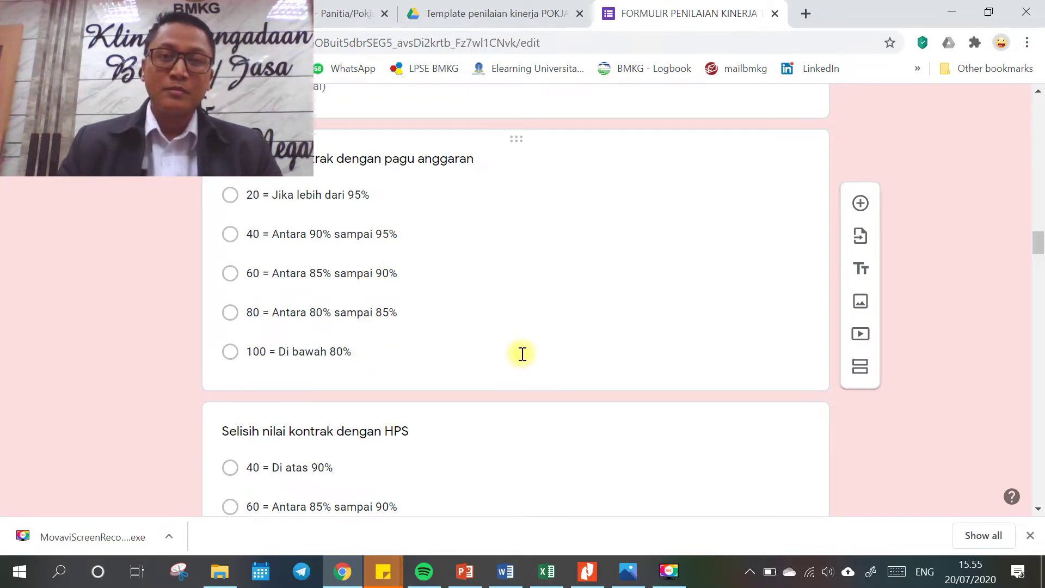
click(348, 576)
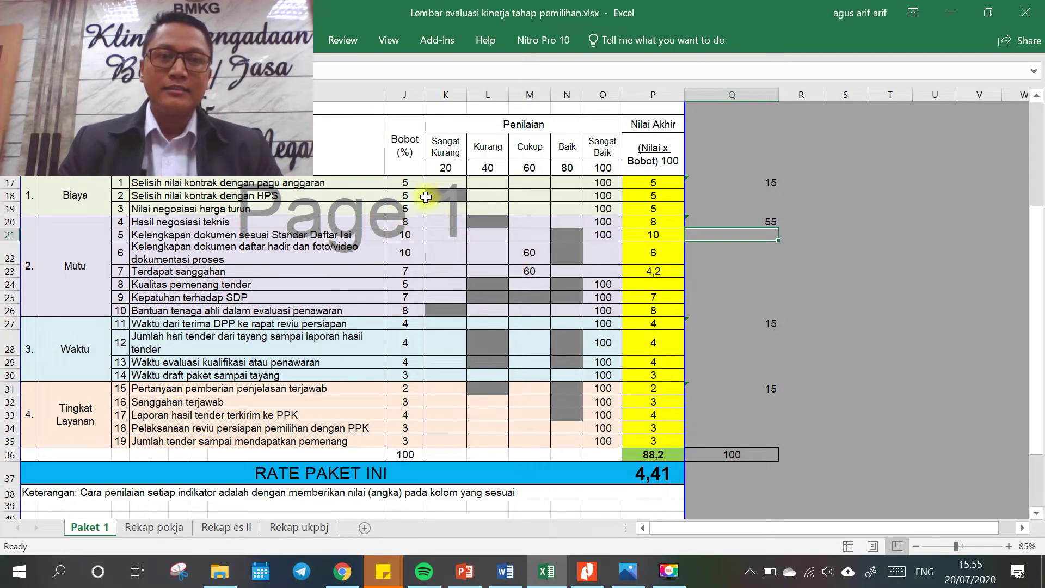
click(342, 580)
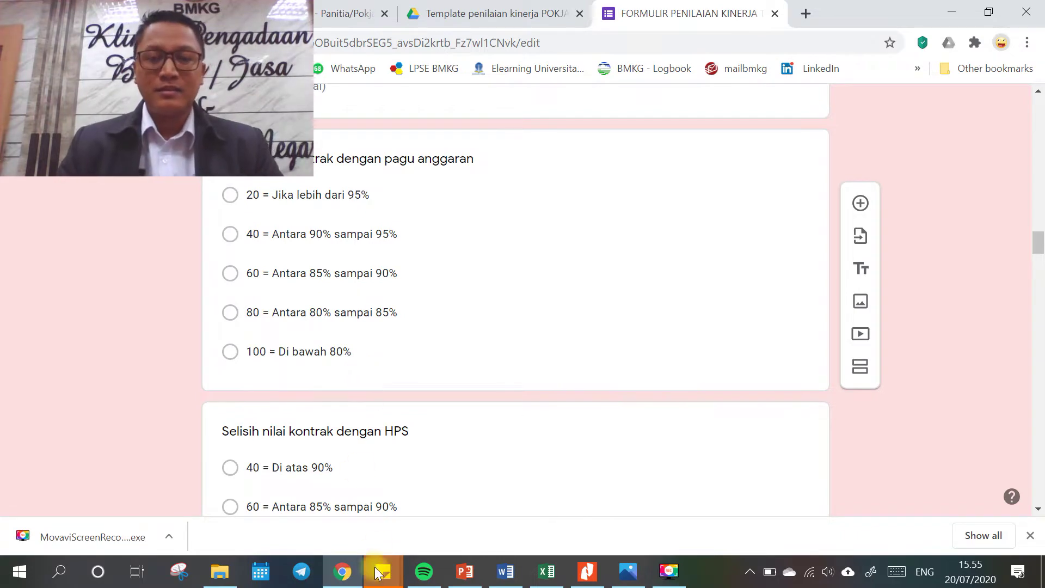
click(342, 571)
Check the pagu anggaran criteria in the Word document against the Chrome form, and inspect the indicator's weight in cell J17 of the Excel workbook.
click(522, 573)
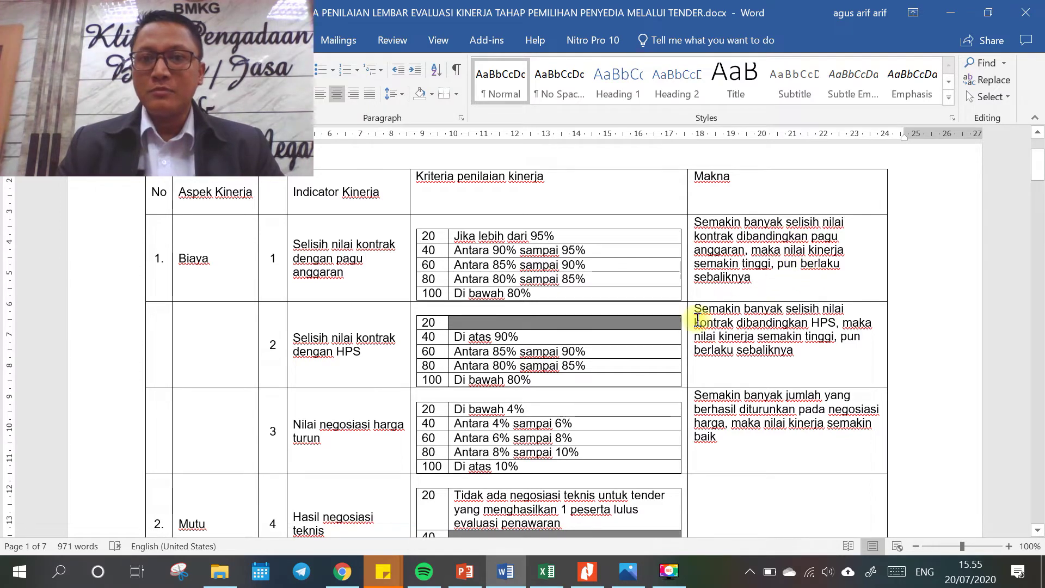
click(340, 580)
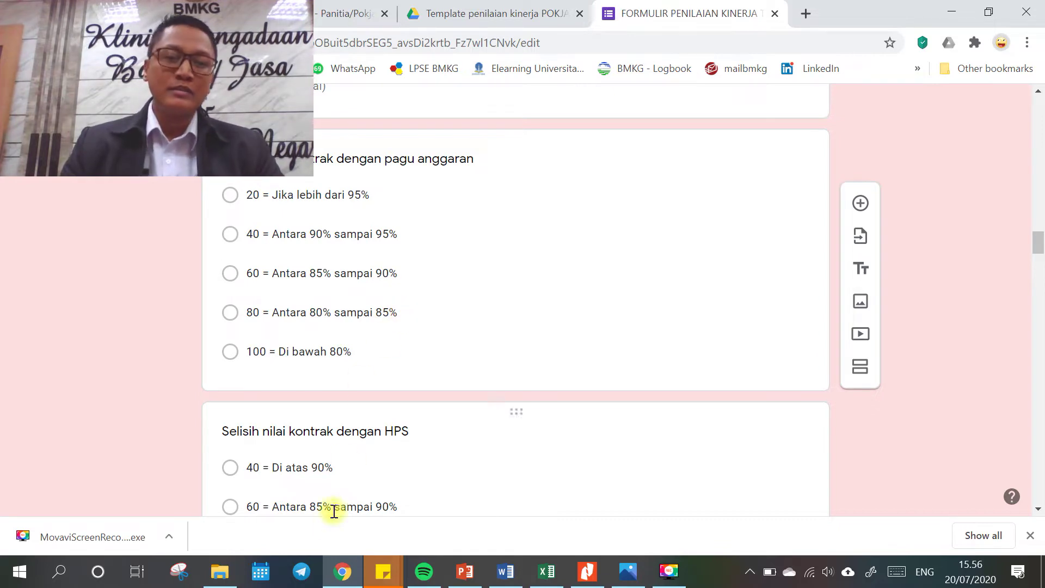
click(342, 571)
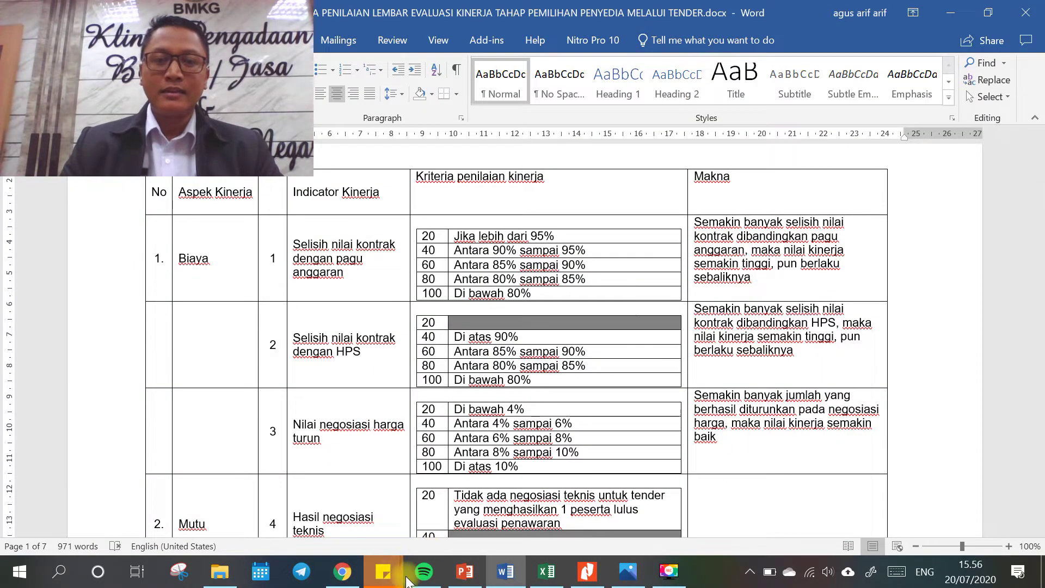
click(561, 580)
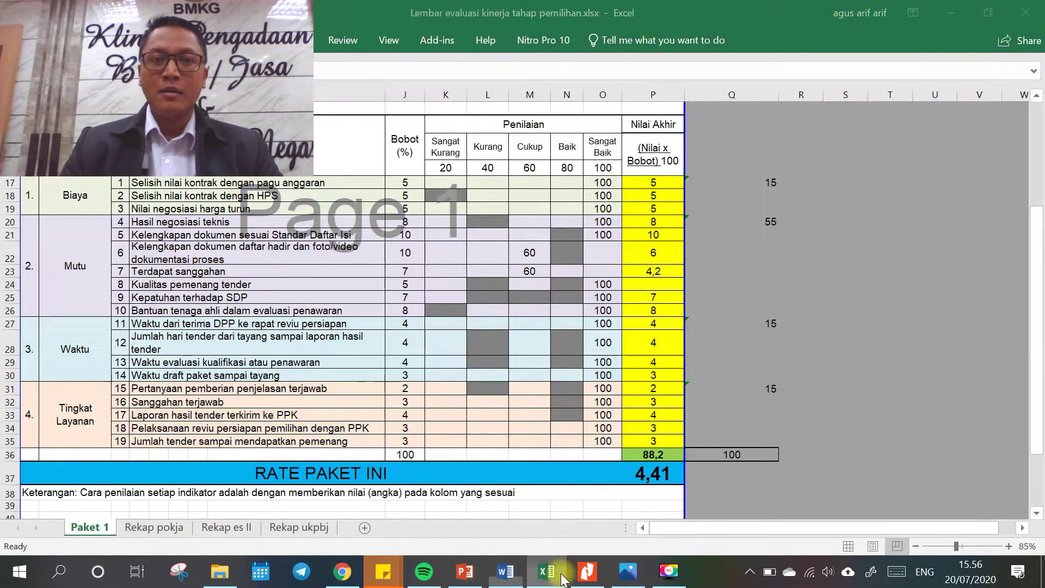
click(407, 182)
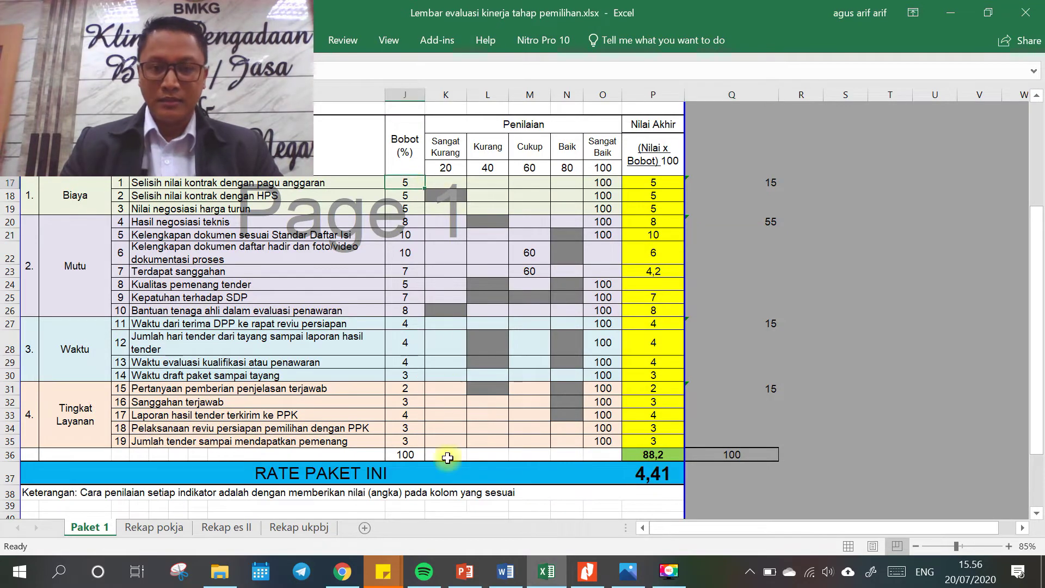
Review the Selisih nilai kontrak dengan HPS question in the Chrome form and inspect its weight in cell J18 of the Excel workbook.
click(342, 572)
scroll(422, 326, down, 5)
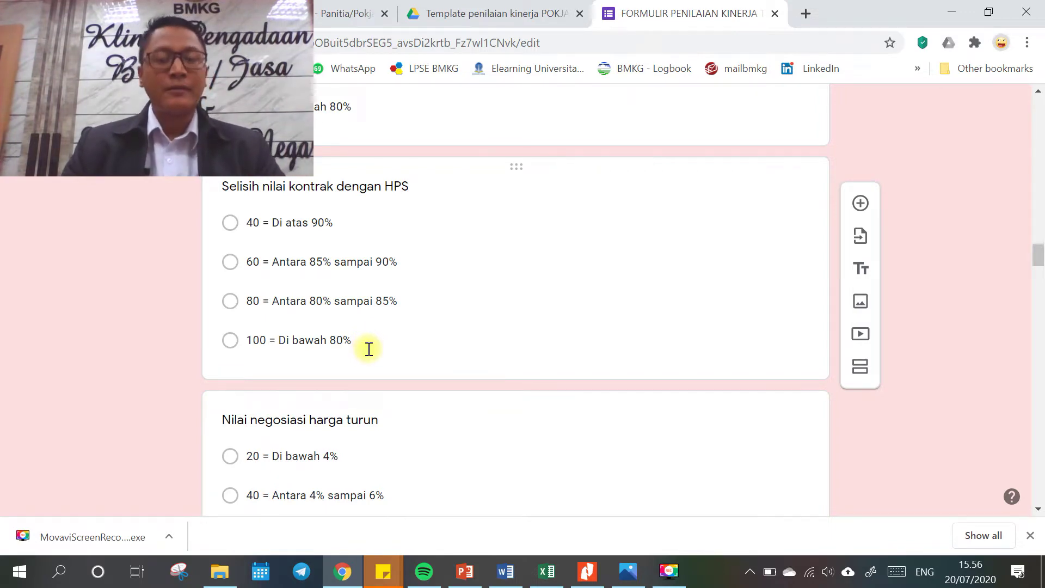
click(547, 571)
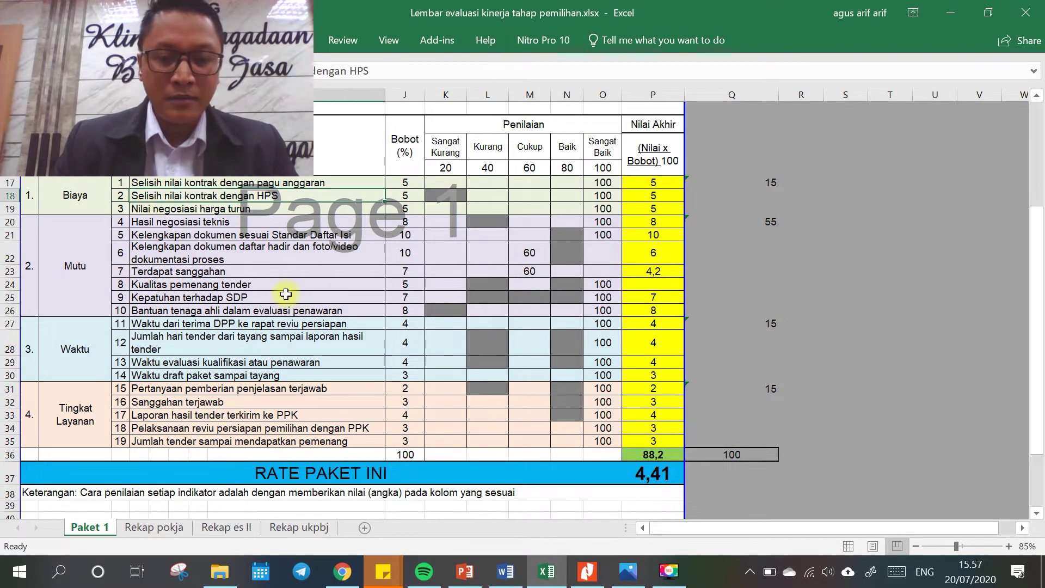
click(342, 571)
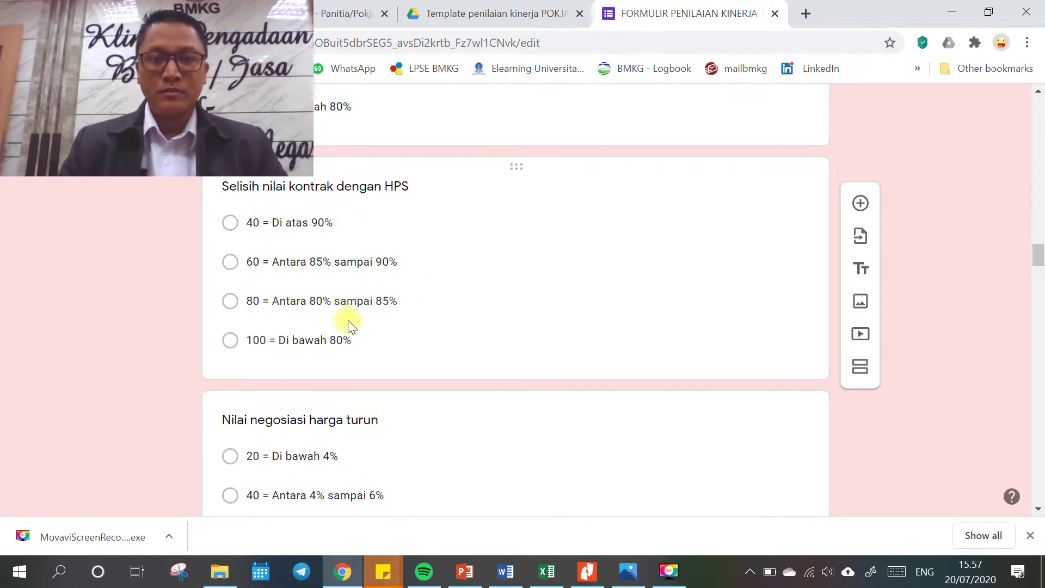
scroll(348, 321, down, 5)
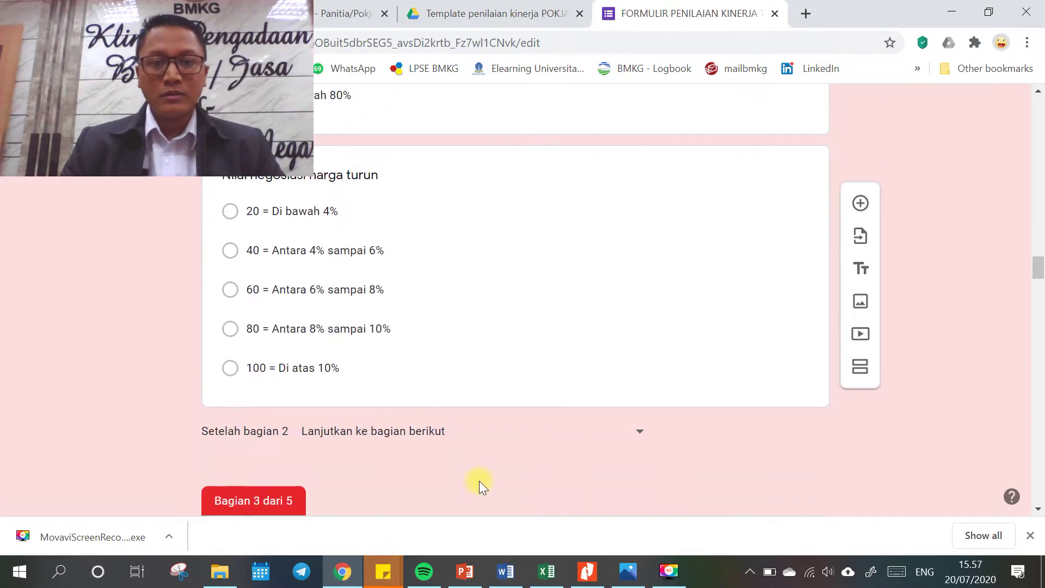
click(546, 572)
click(410, 197)
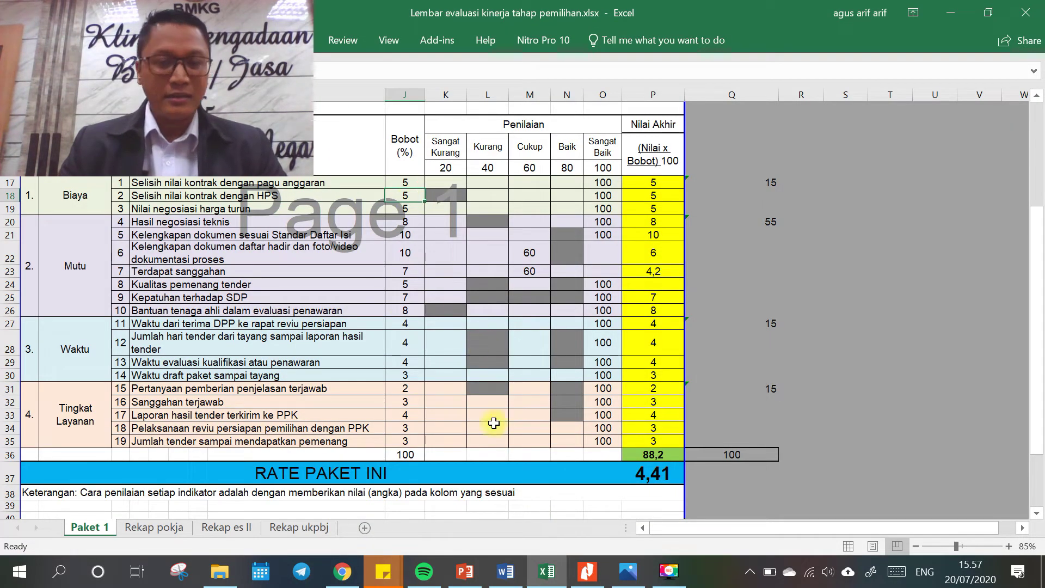
Review the Nilai negosiasi harga turun options in the Chrome form and inspect the indicator's weight in cell J19 of the Excel workbook.
click(345, 579)
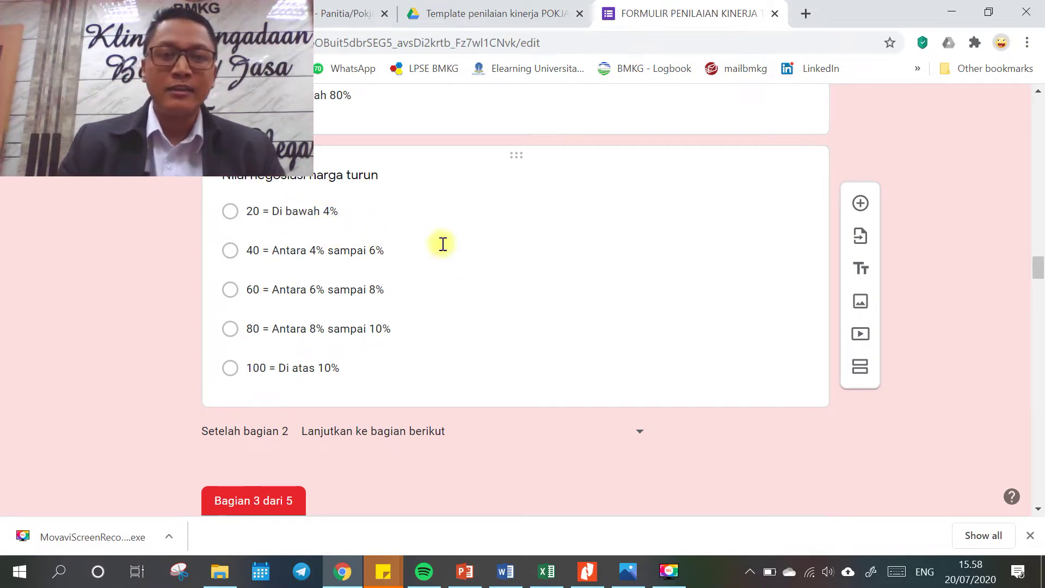
scroll(441, 244, down, 1)
scroll(433, 234, up, 1)
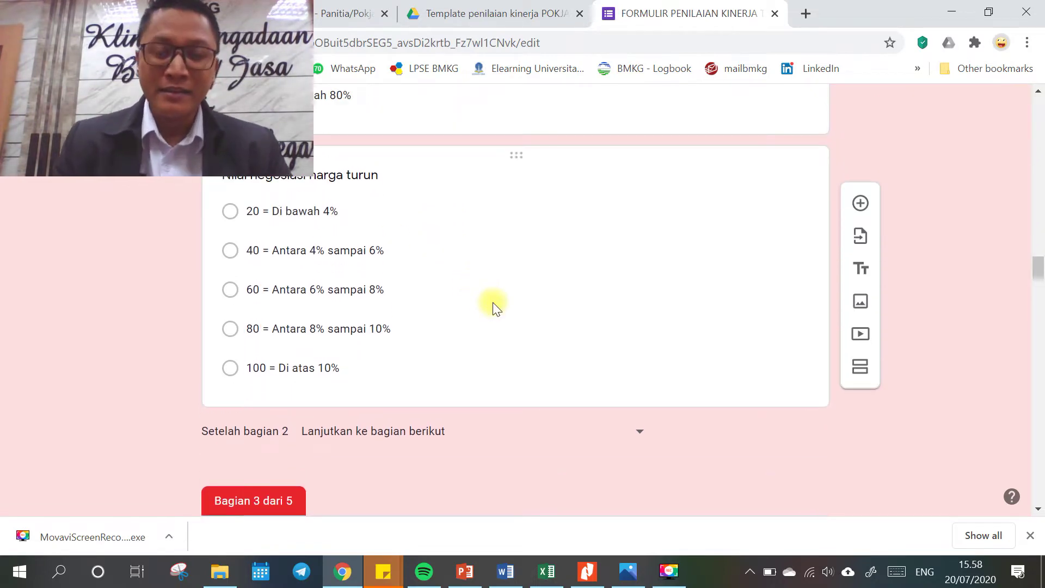
click(547, 571)
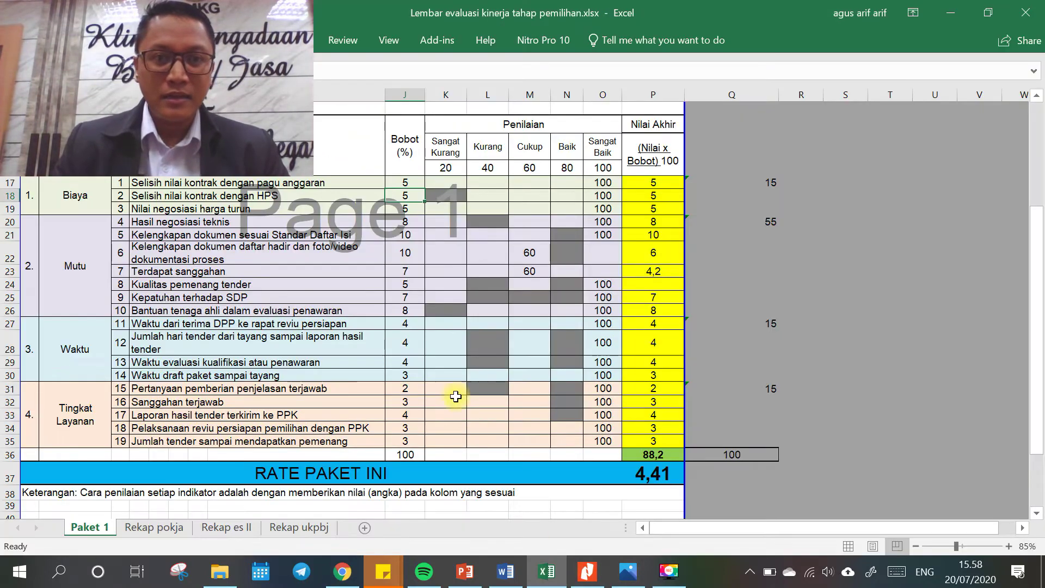
click(408, 207)
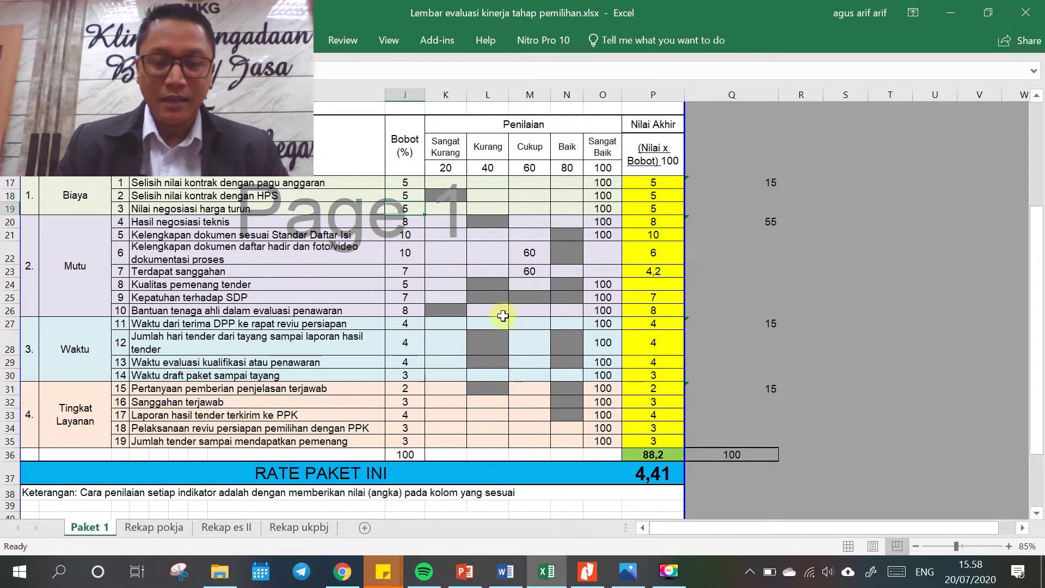
Compare the weight in cell J19 of the Excel workbook once more with the Nilai negosiasi harga turun options in the Chrome form.
click(533, 572)
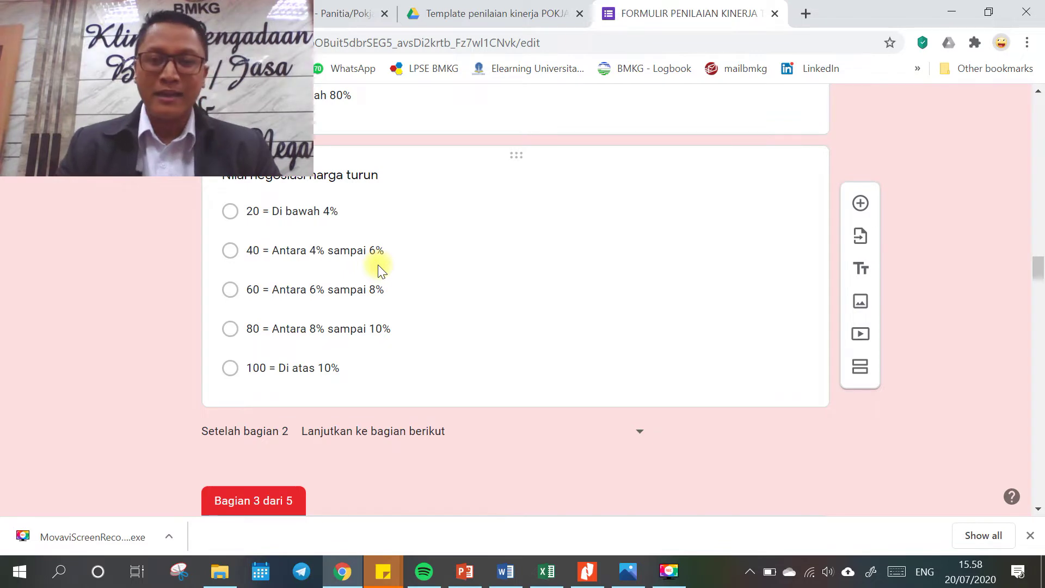
click(547, 571)
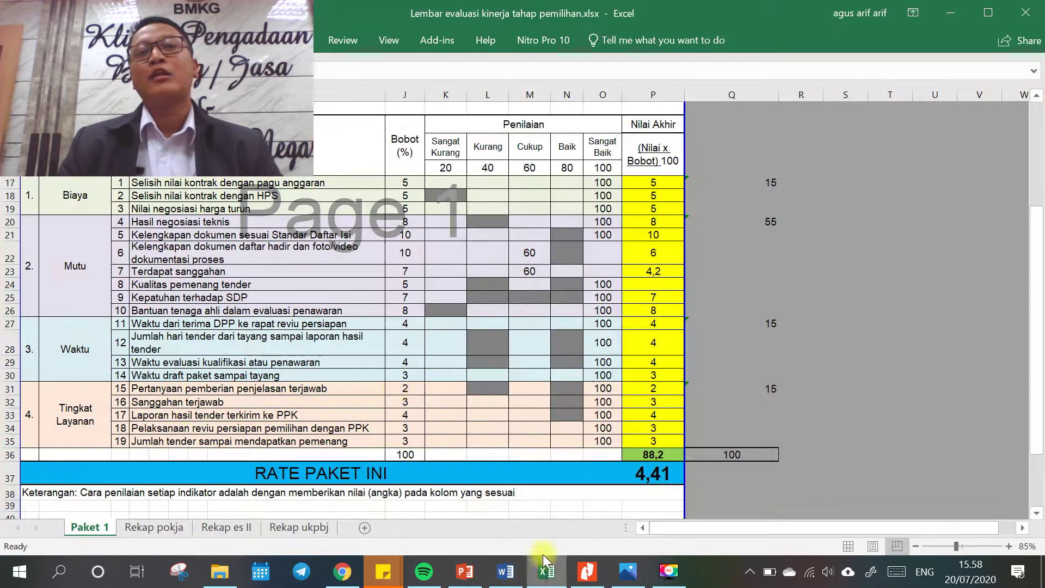
click(402, 208)
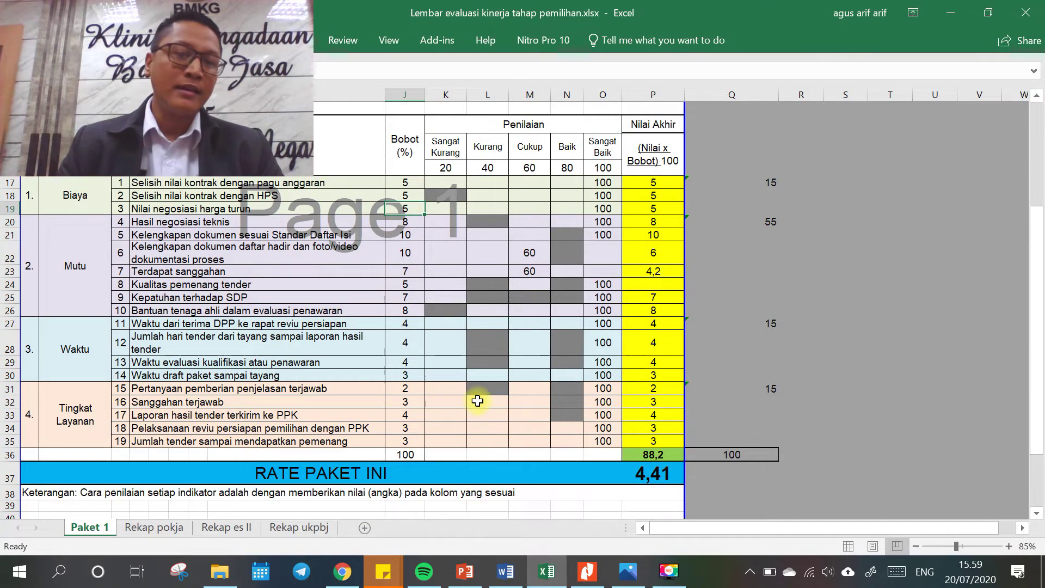
click(547, 571)
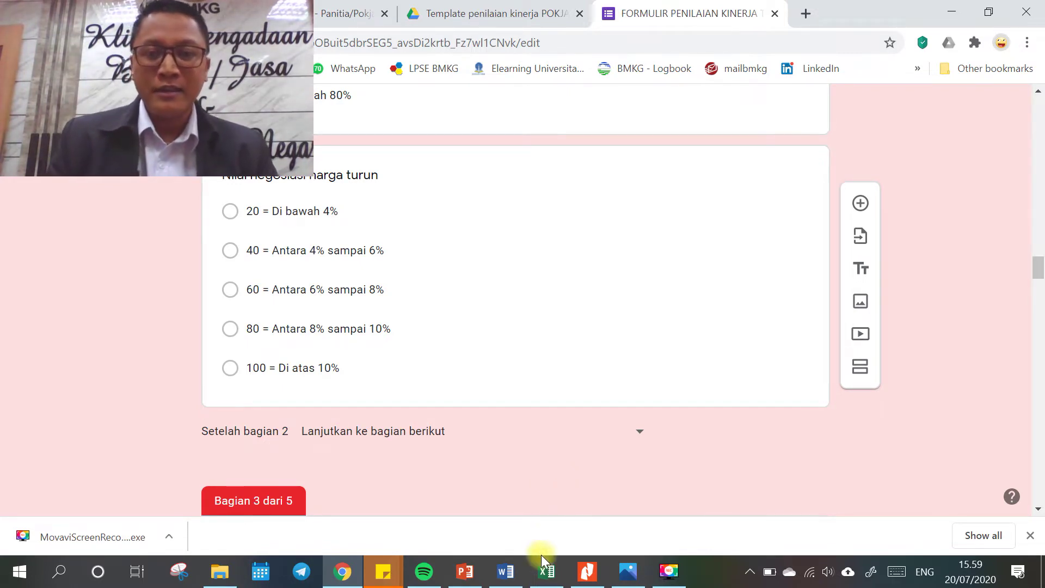
click(546, 570)
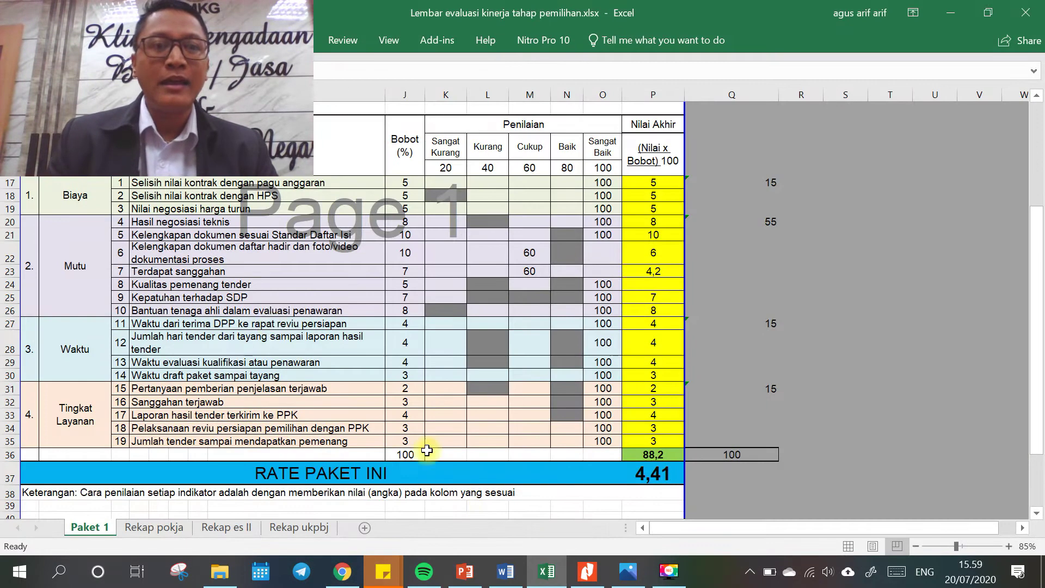
click(389, 210)
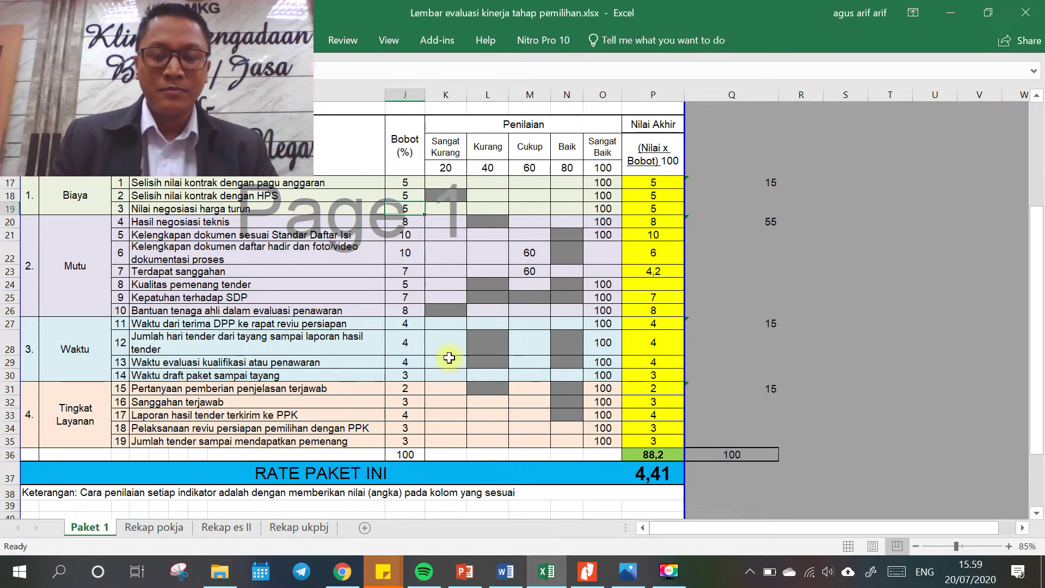
click(548, 574)
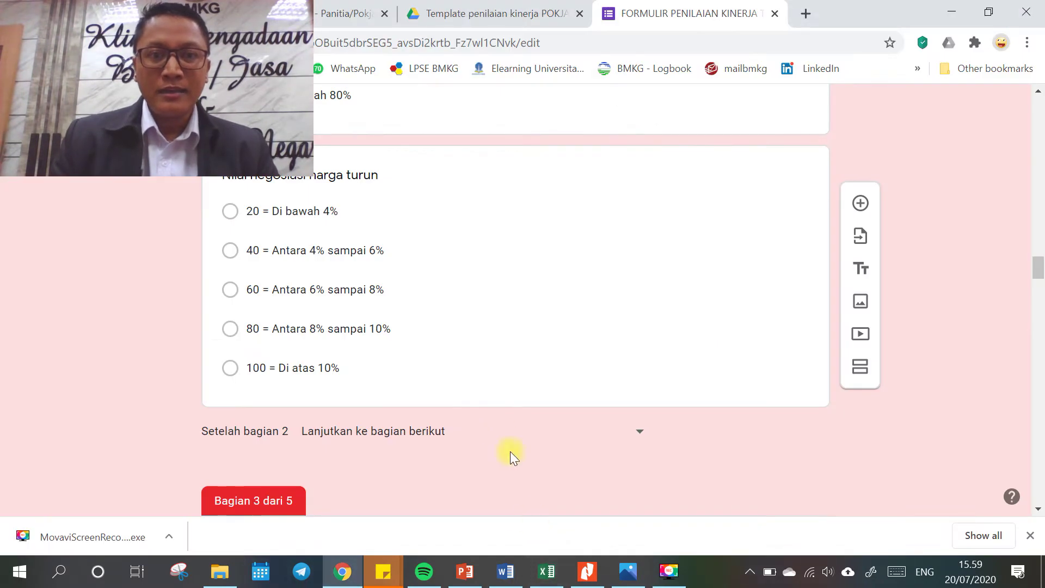
Look at the Mutu indicators in the Excel workbook and find the matching Hasil negosiasi teknis question in the Chrome form.
click(546, 572)
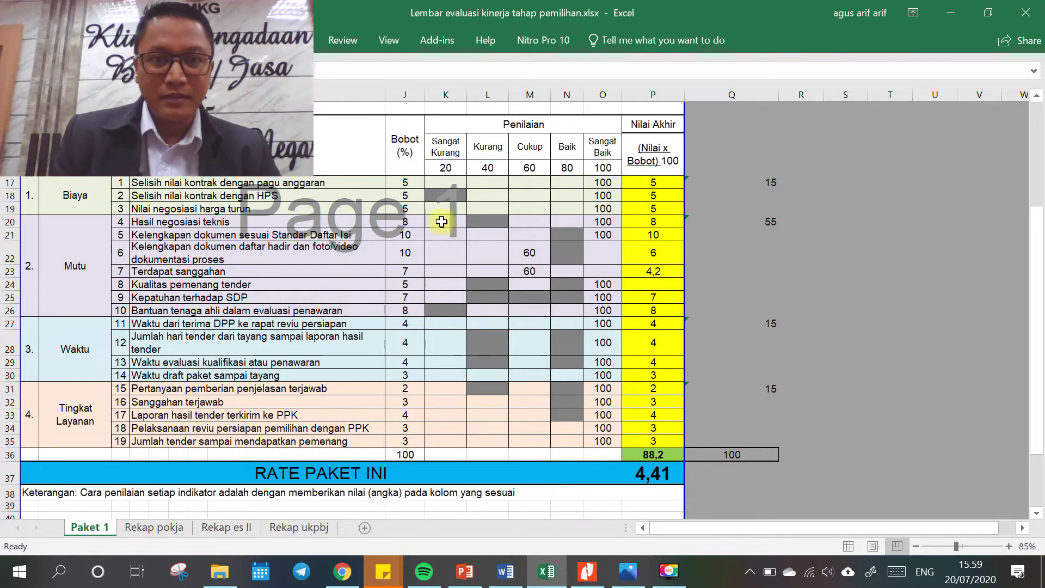
click(278, 251)
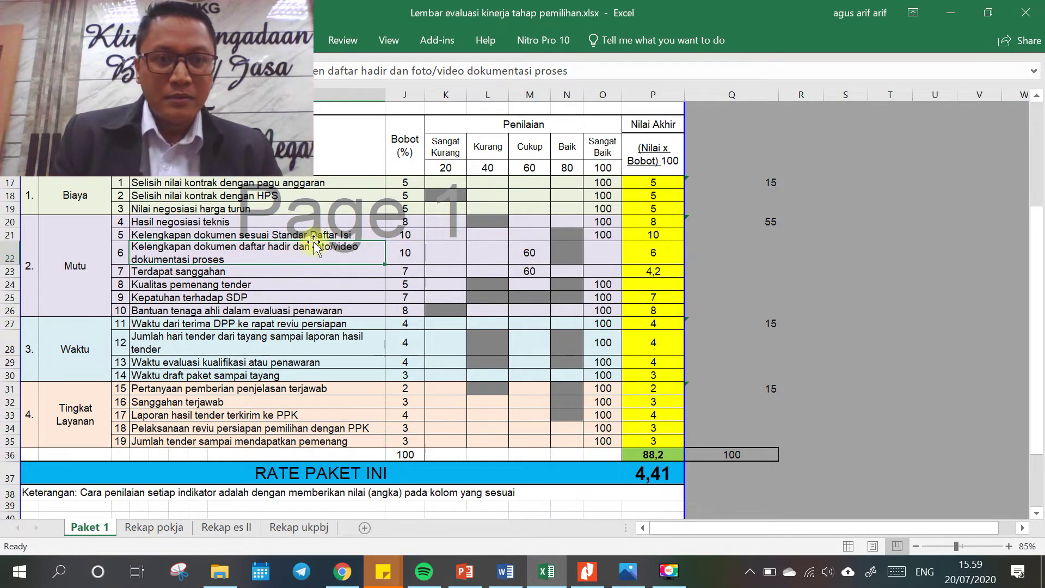
click(342, 572)
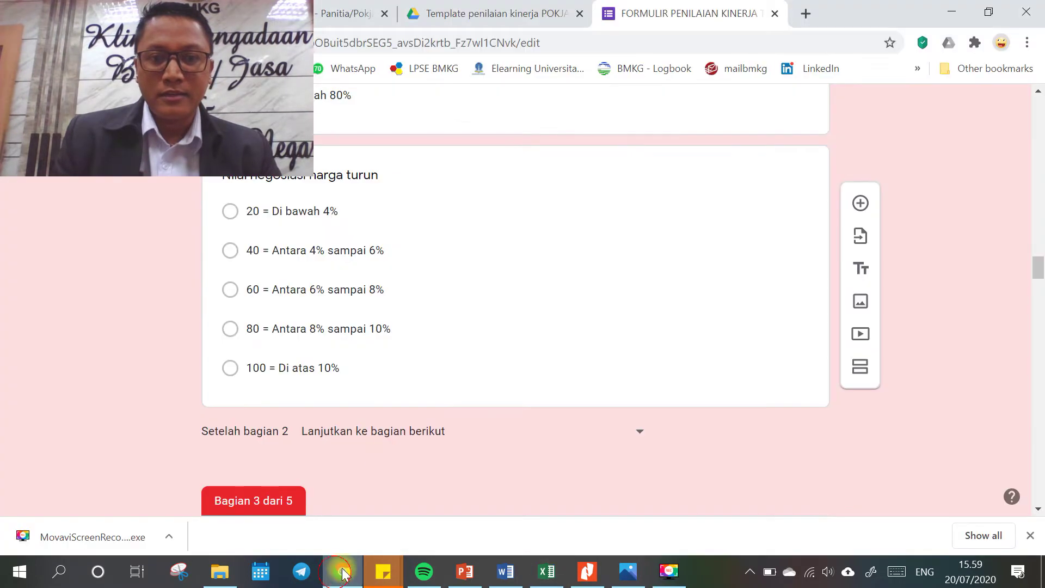
scroll(396, 338, down, 9)
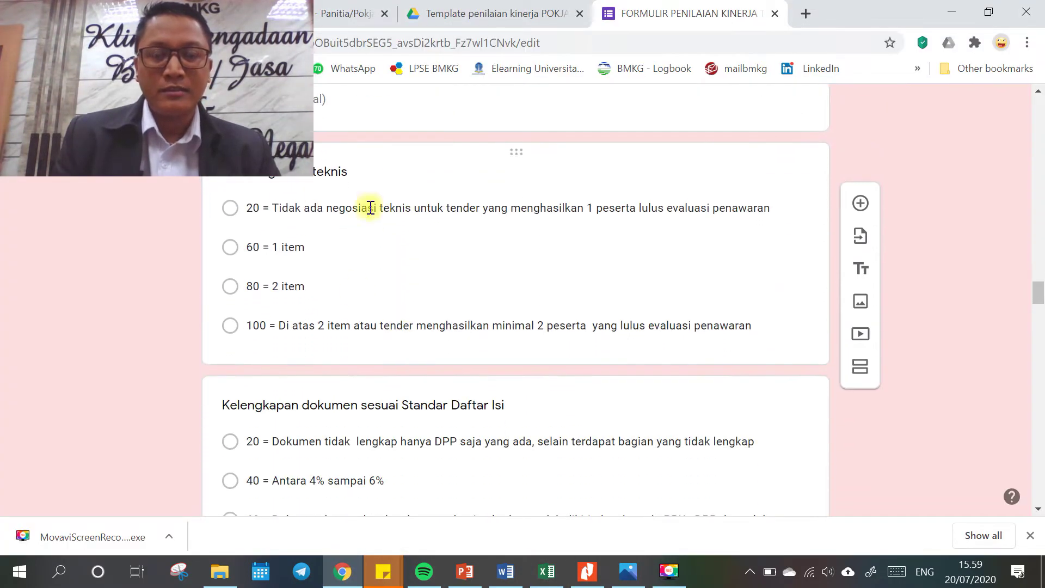
scroll(364, 221, up, 7)
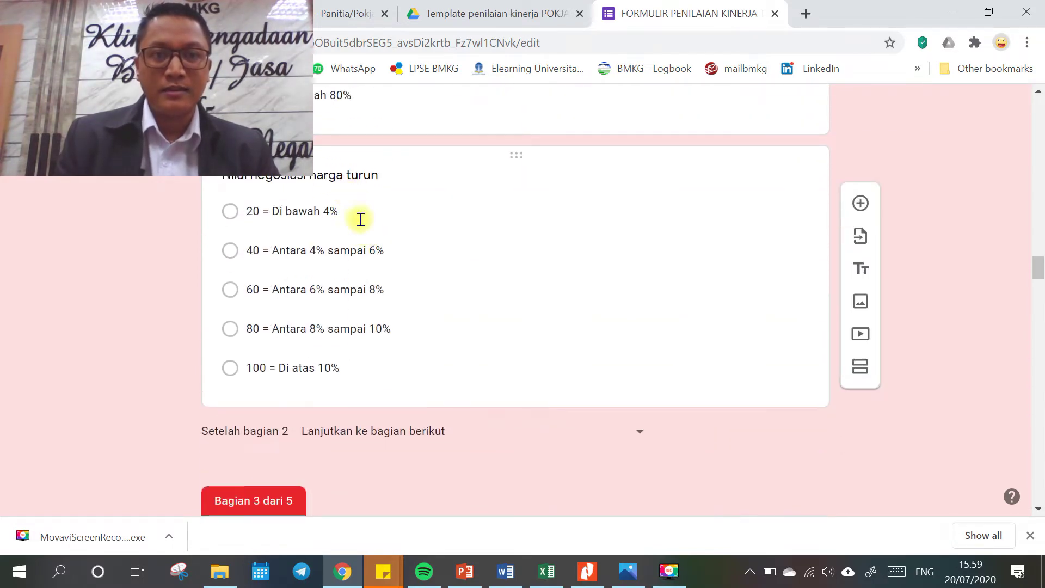
scroll(381, 261, down, 10)
scroll(381, 263, up, 2)
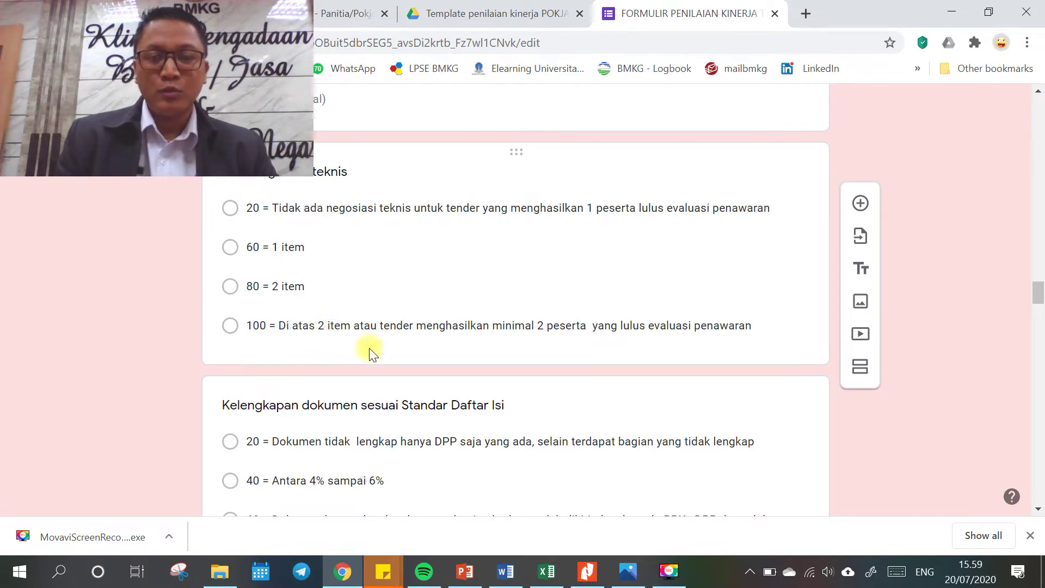
Compare the Hasil negosiasi teknis criteria in the Word document with the Chrome form's options, and return to the indicator rows in the Excel workbook.
click(506, 572)
scroll(466, 368, down, 7)
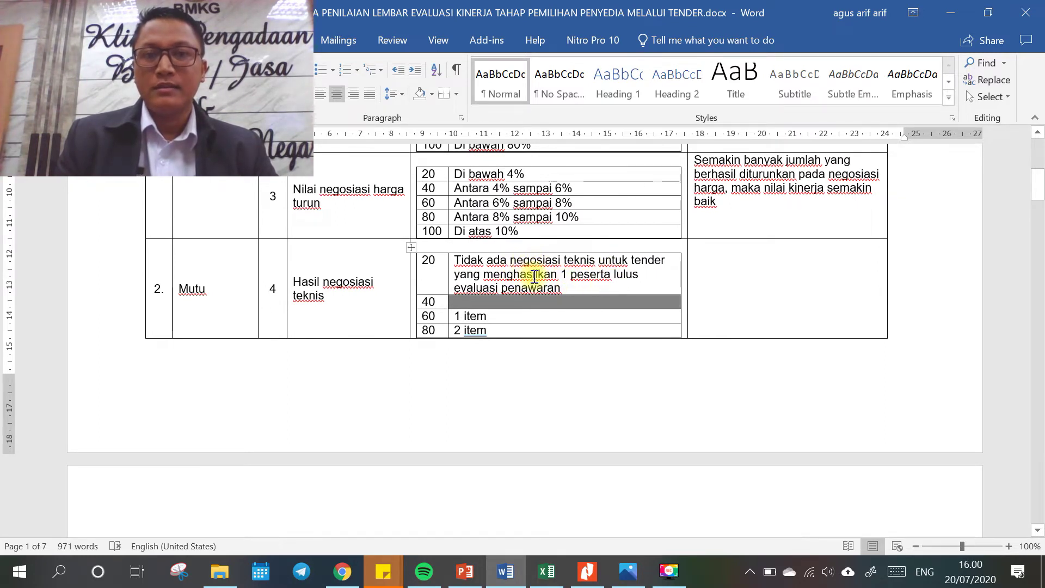
scroll(537, 304, down, 5)
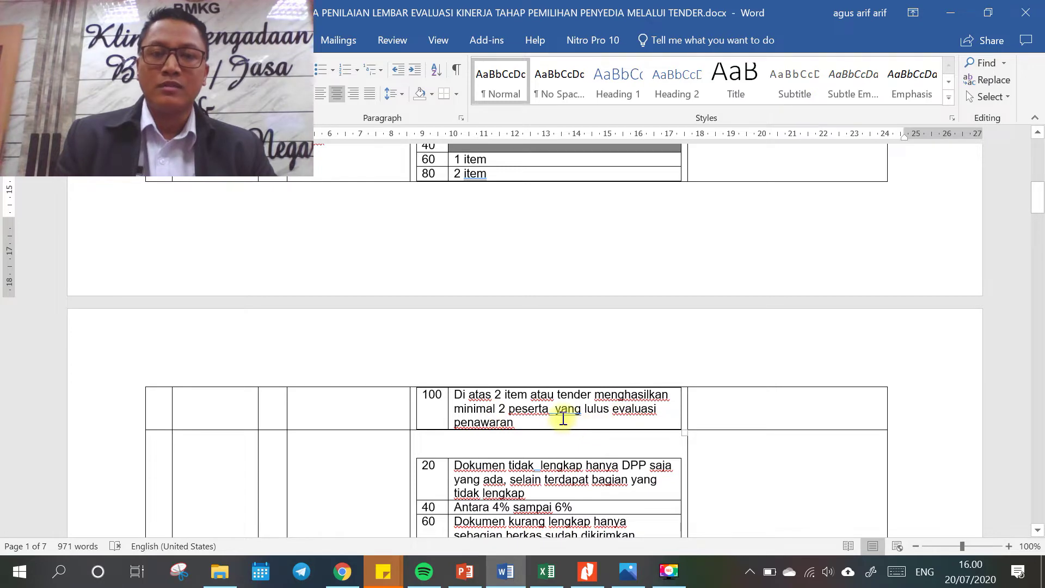
scroll(560, 415, up, 2)
scroll(558, 419, down, 1)
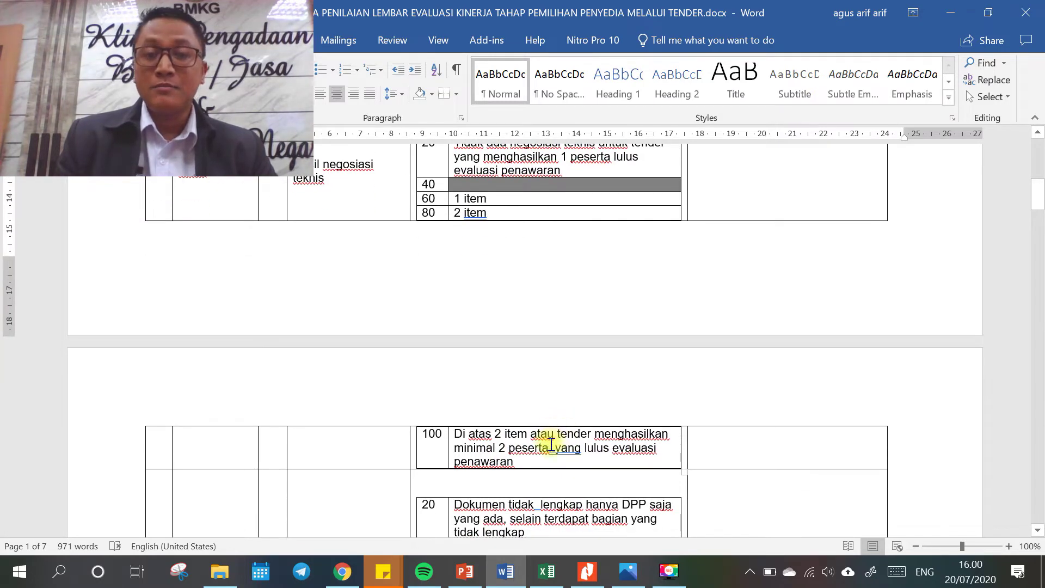
click(339, 579)
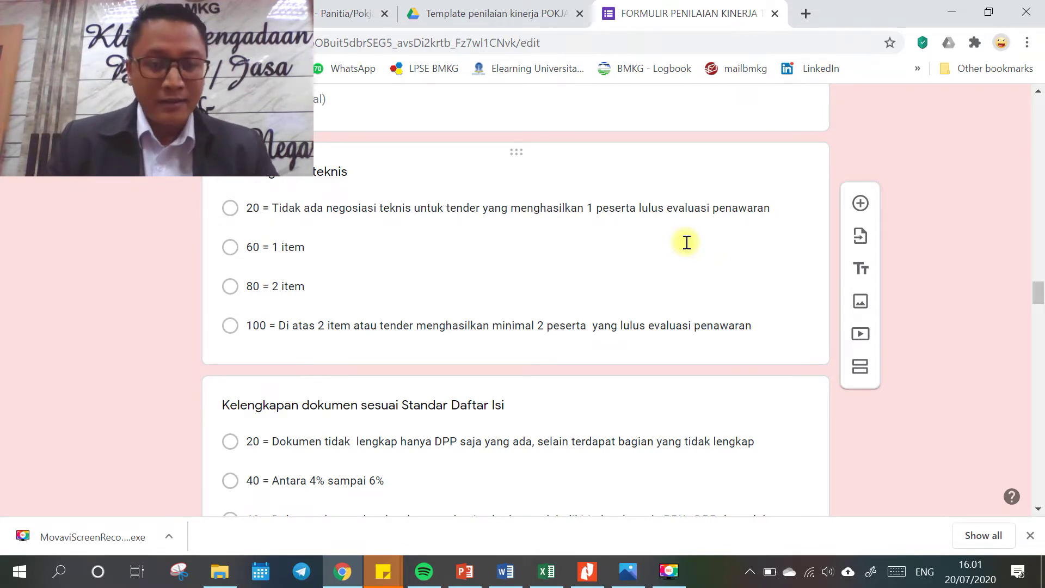
click(547, 571)
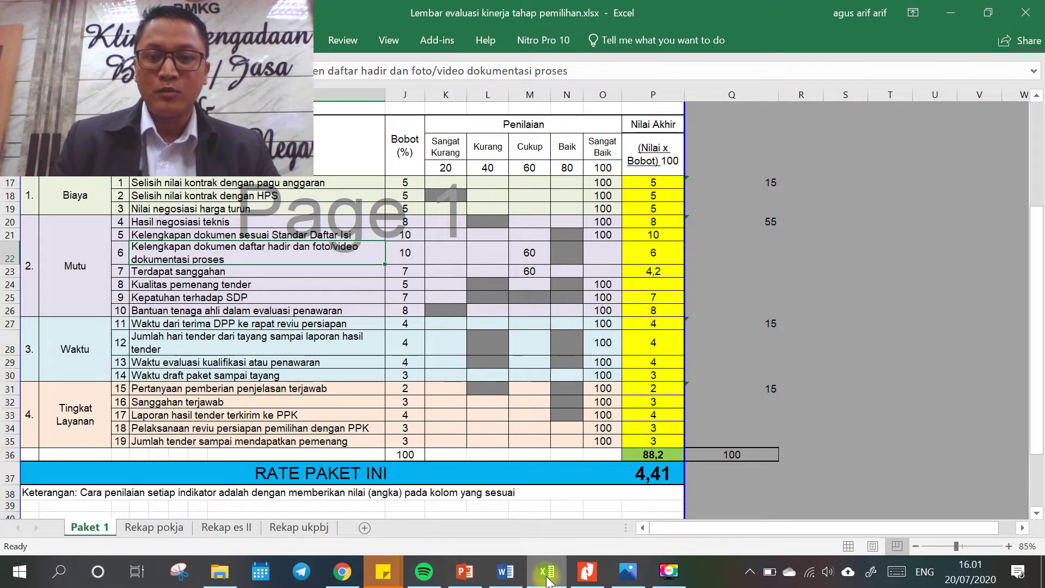
Find the Kelengkapan dokumen sesuai Standar Daftar Isi question in the Chrome form and review its scoring options.
mouse_move(557, 576)
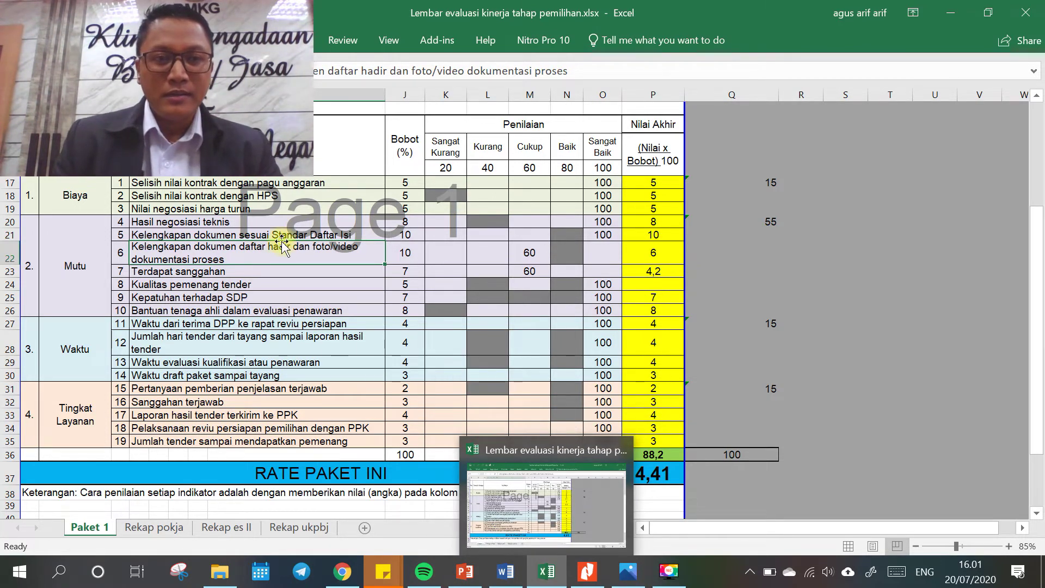
click(342, 572)
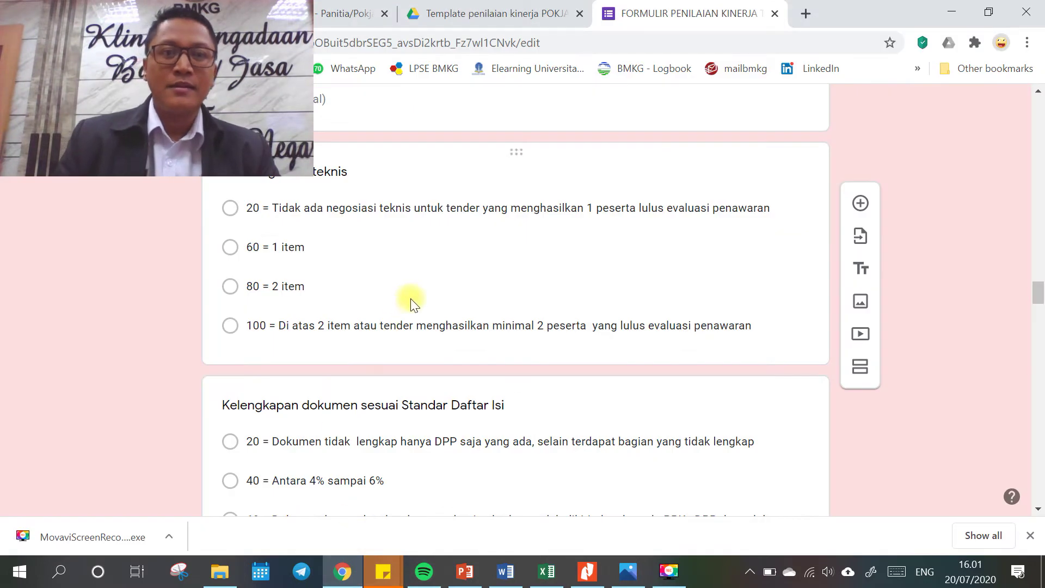
scroll(411, 302, down, 5)
scroll(412, 304, up, 2)
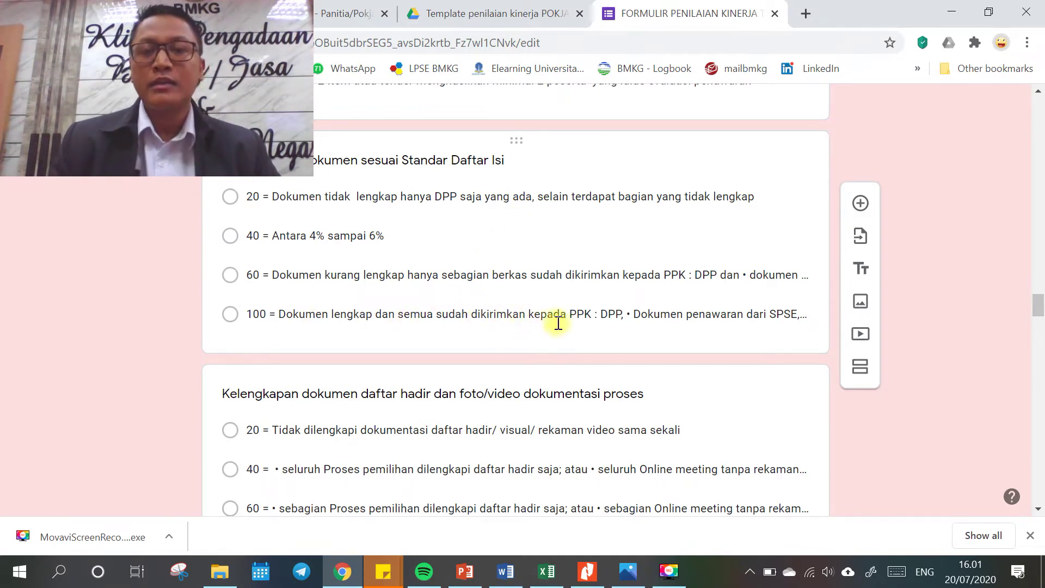
Read the Kelengkapan dokumen sesuai Standar Daftar Isi criteria in the Word document, highlighting the description for score 100.
click(506, 571)
scroll(471, 399, down, 4)
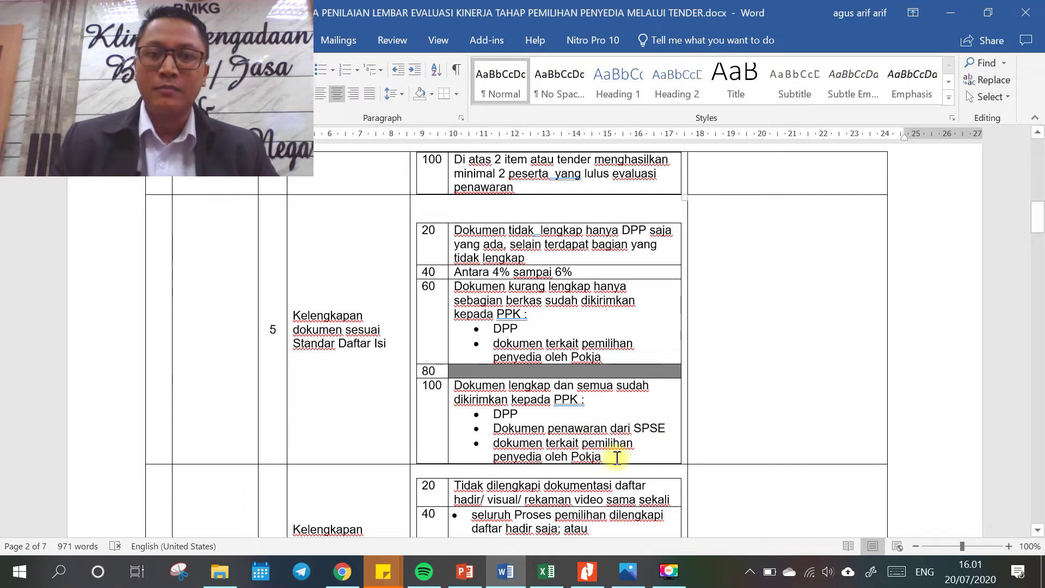
click(616, 457)
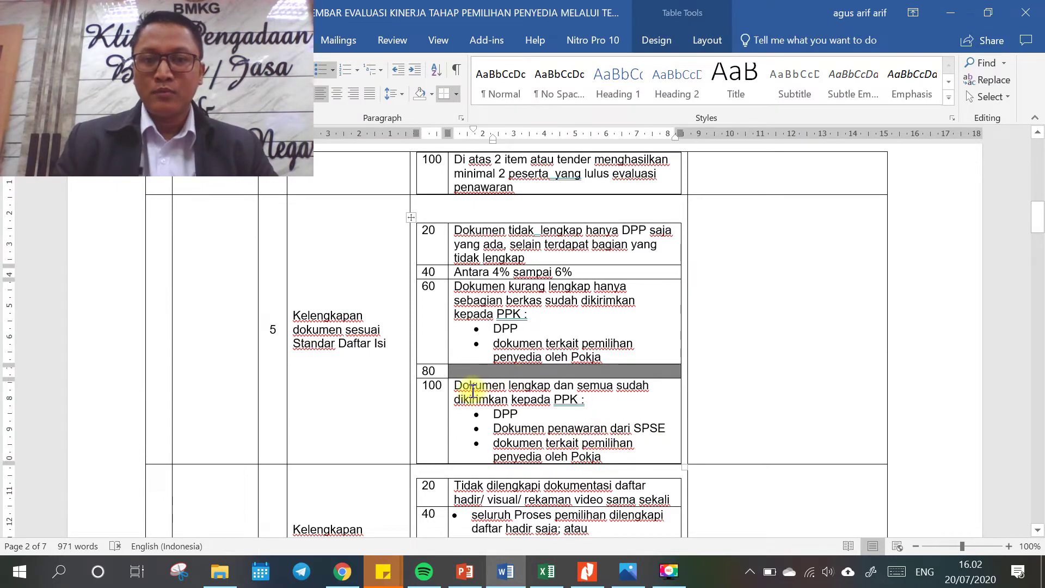
drag(473, 389, 636, 451)
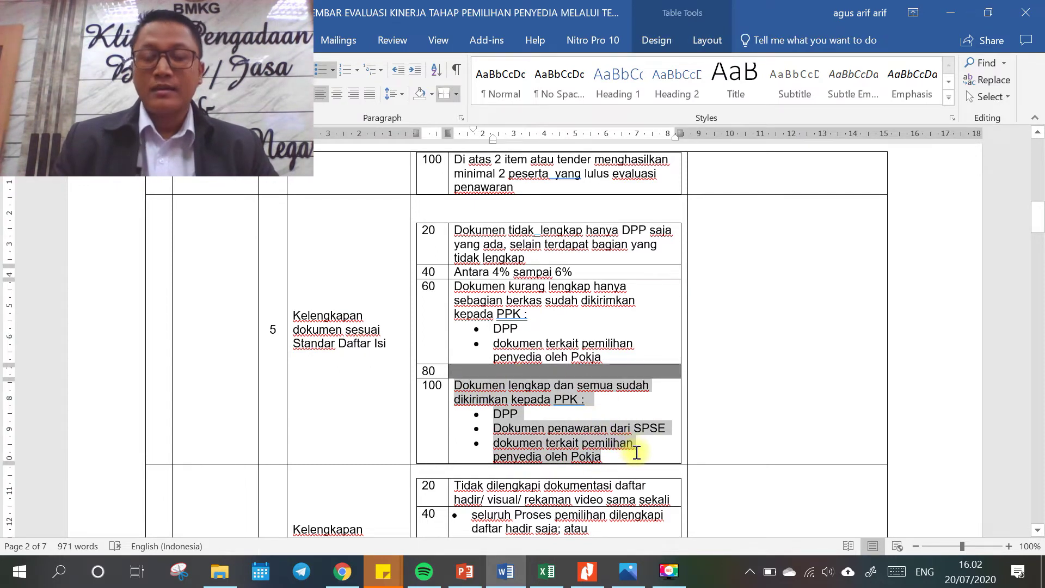
click(487, 393)
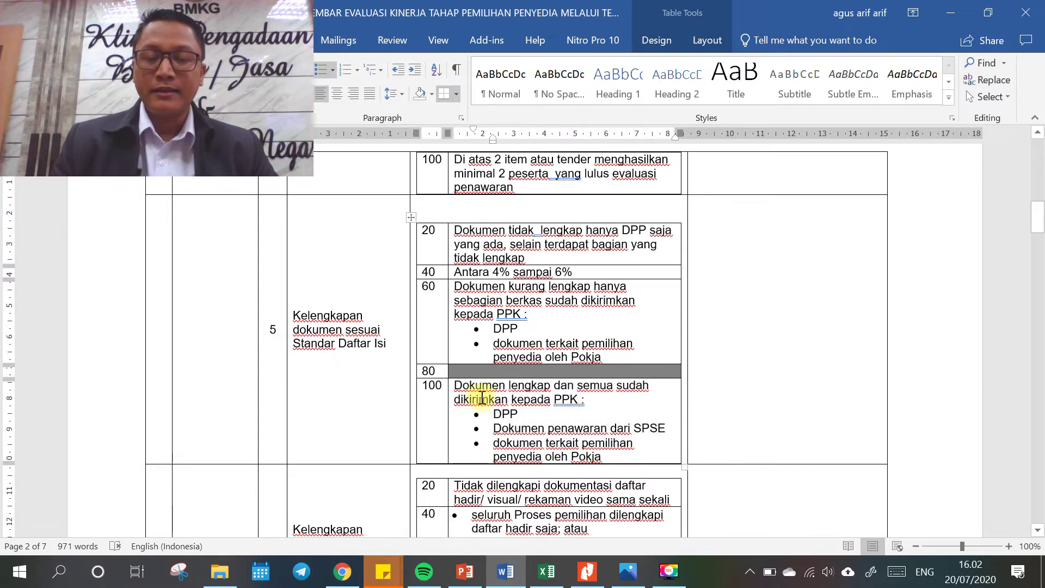
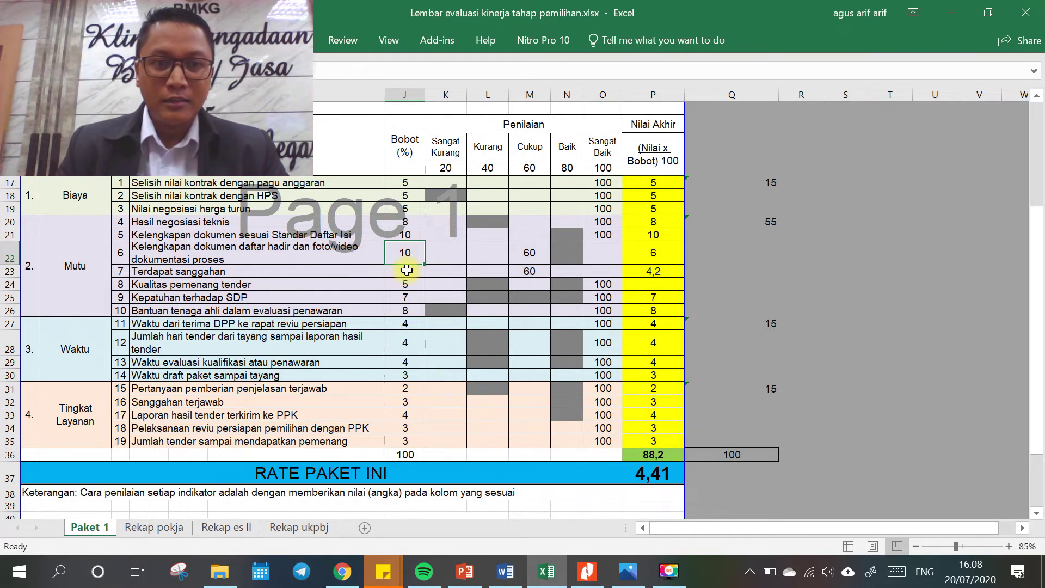
From weight cell J23 in the Excel workbook, move on to Kualitas pemenang tender in the Word document and the Chrome form.
click(410, 269)
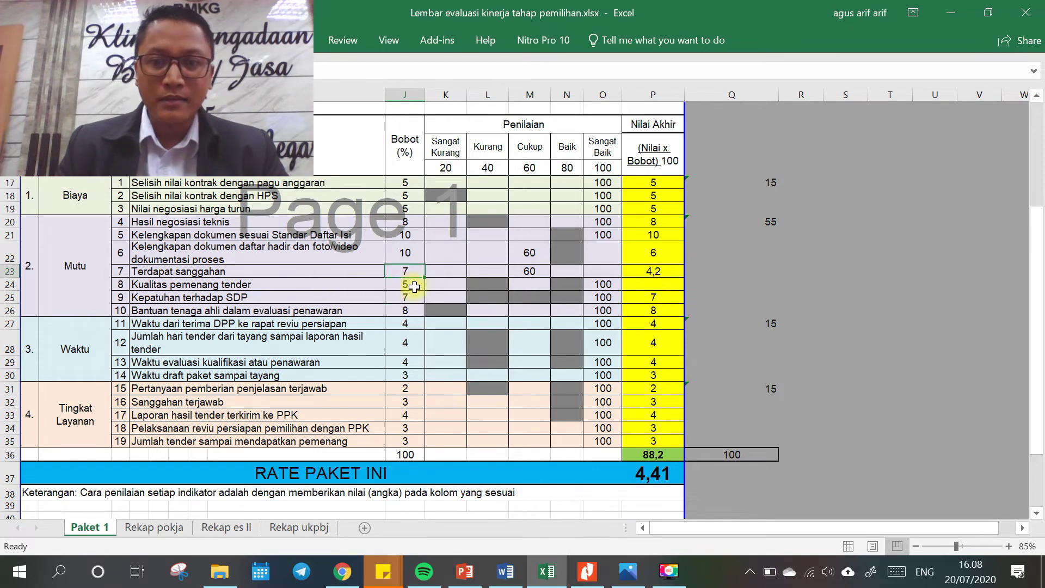
click(506, 571)
scroll(514, 386, down, 6)
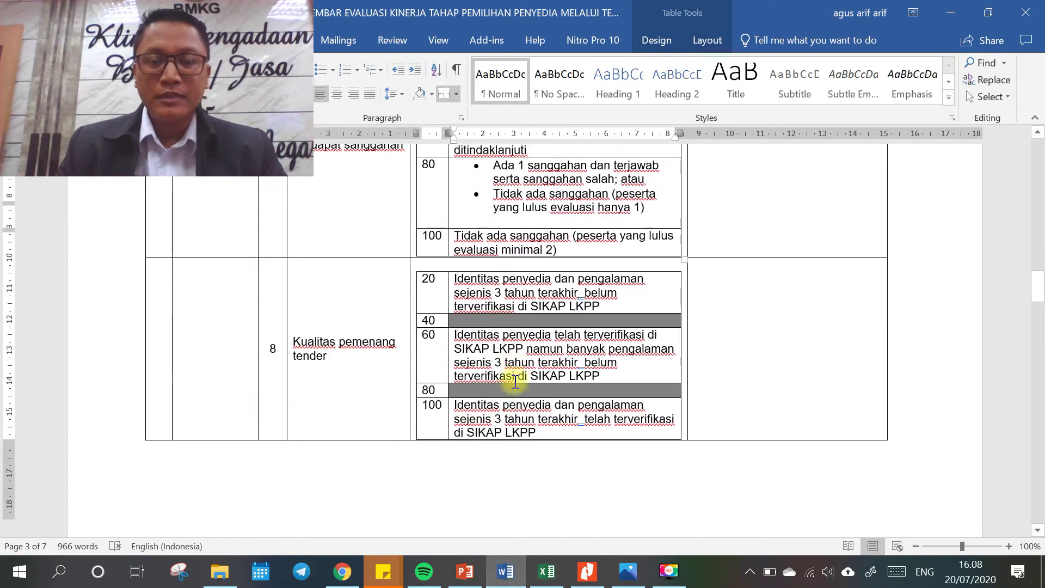
click(342, 572)
scroll(478, 357, down, 6)
scroll(478, 357, up, 3)
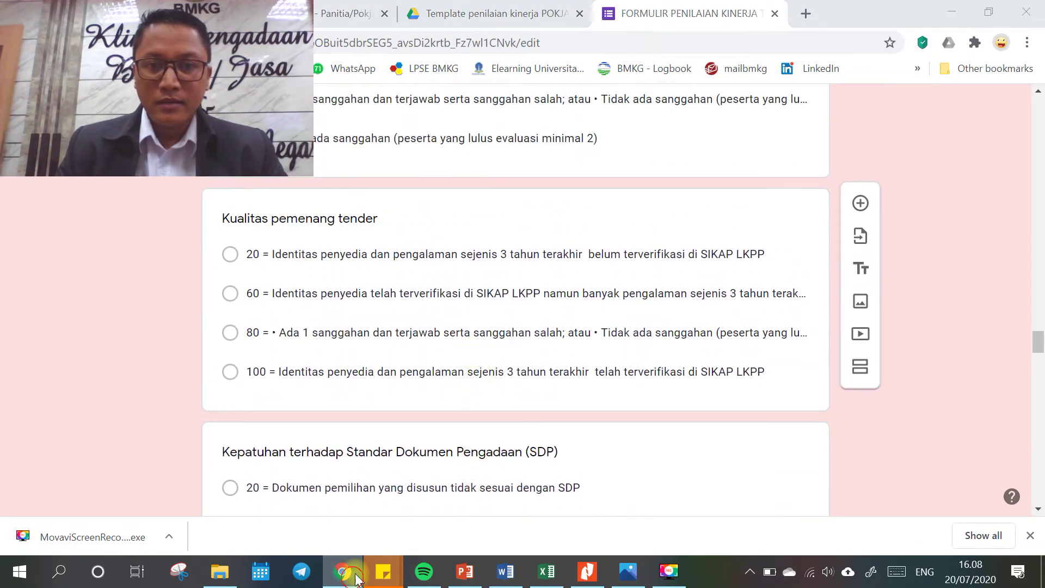
Return to the Word document and read the Kualitas pemenang tender criteria for scores 20, 60 and 100.
click(344, 572)
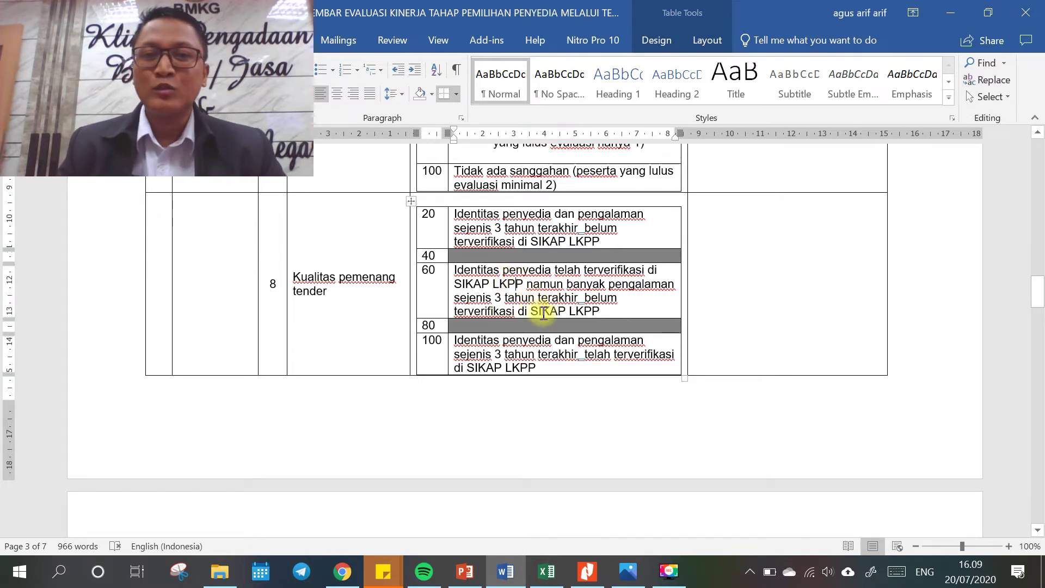
click(525, 284)
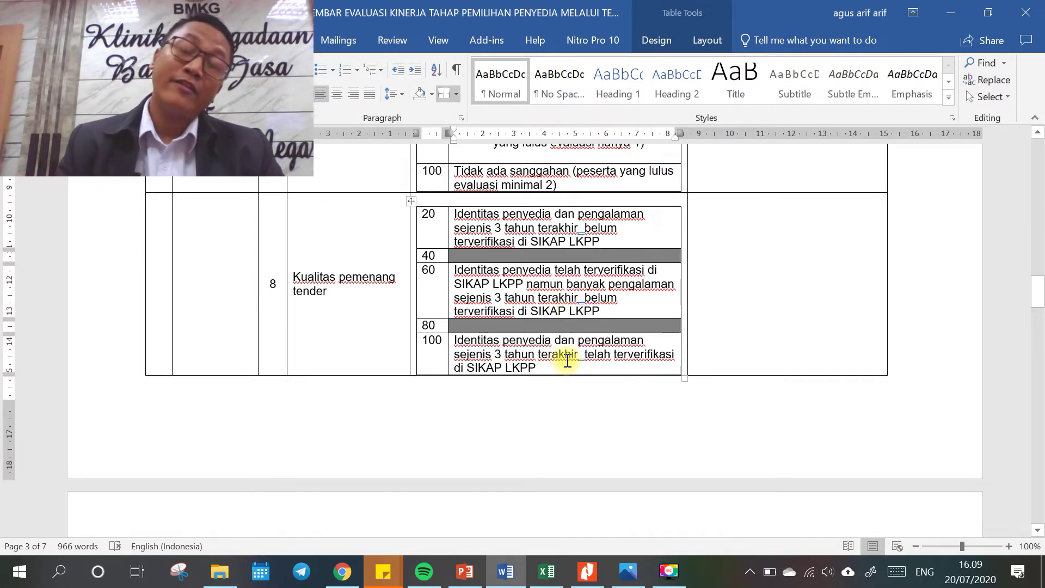
scroll(545, 316, up, 1)
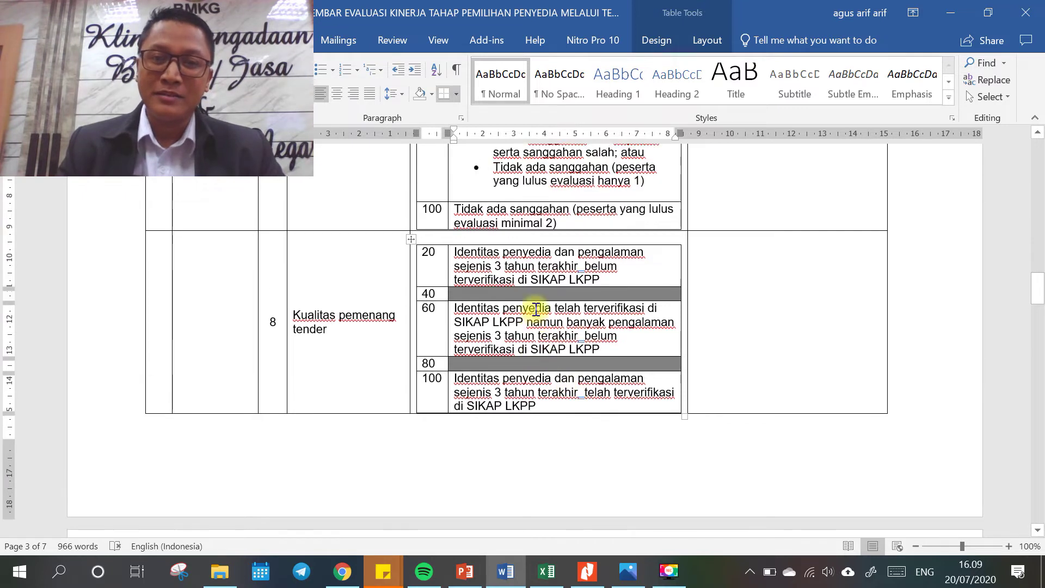
click(477, 252)
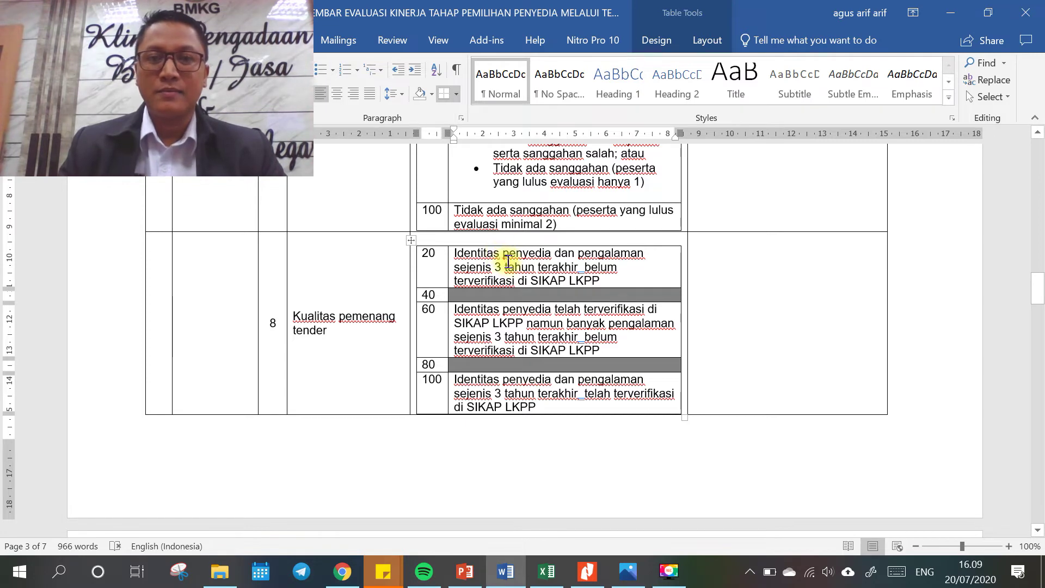
Review the Kualitas pemenang tender options in the Chrome form and continue to the Kepatuhan terhadap Standar Dokumen Pengadaan (SDP) question.
click(344, 575)
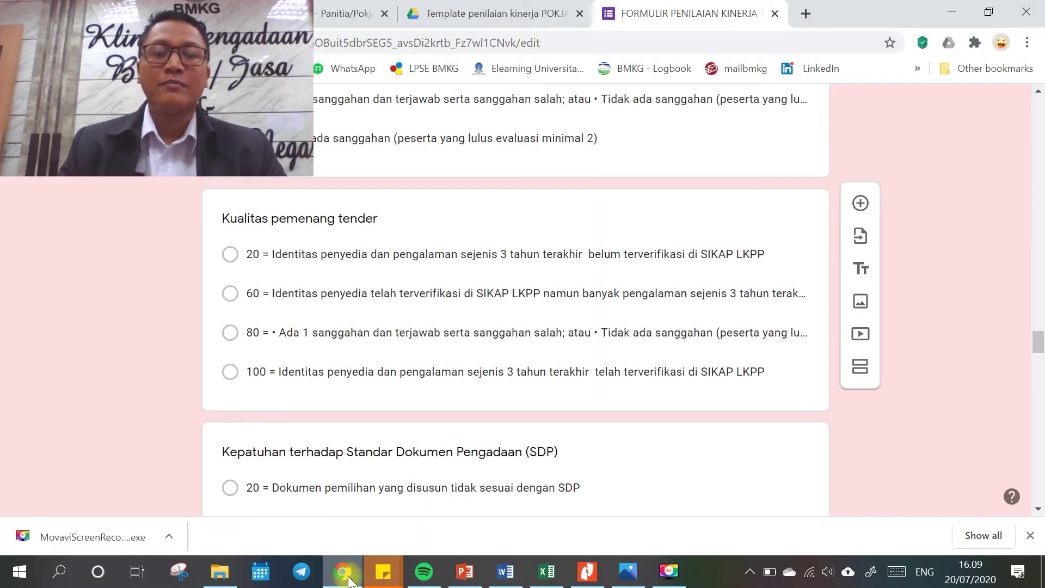
scroll(395, 366, down, 2)
scroll(391, 373, up, 2)
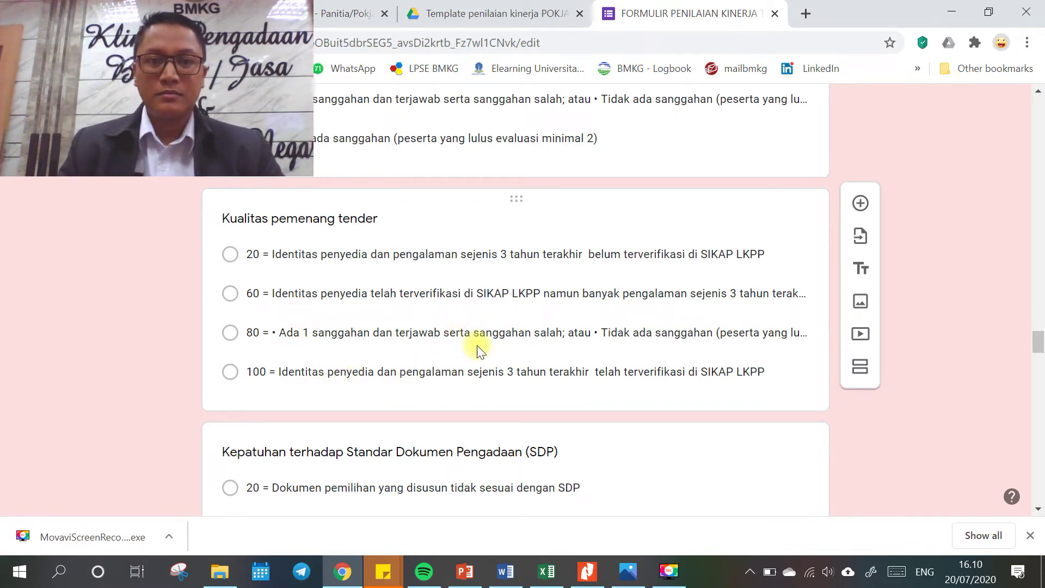
scroll(456, 348, down, 1)
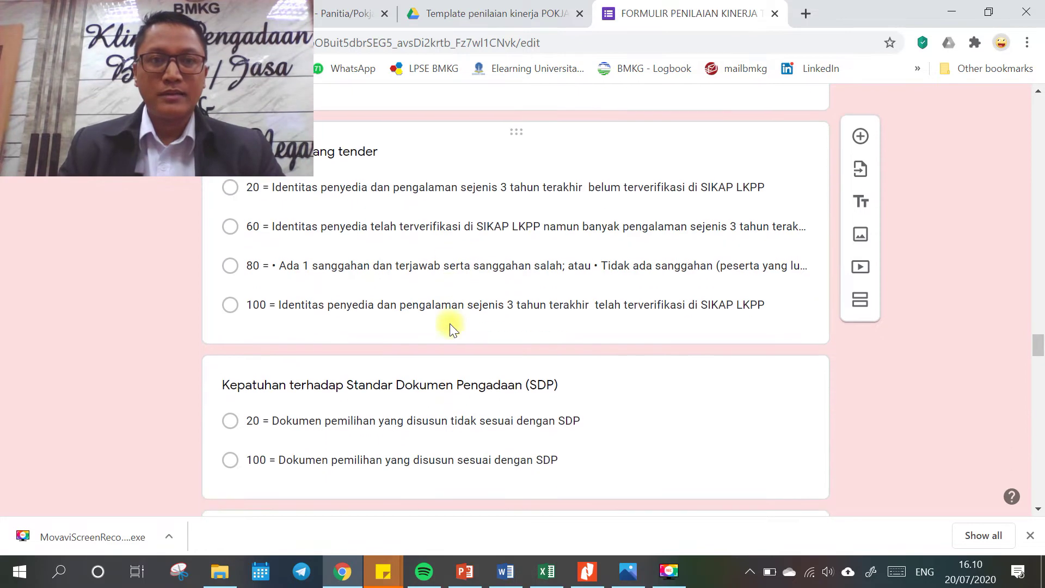
scroll(459, 255, down, 3)
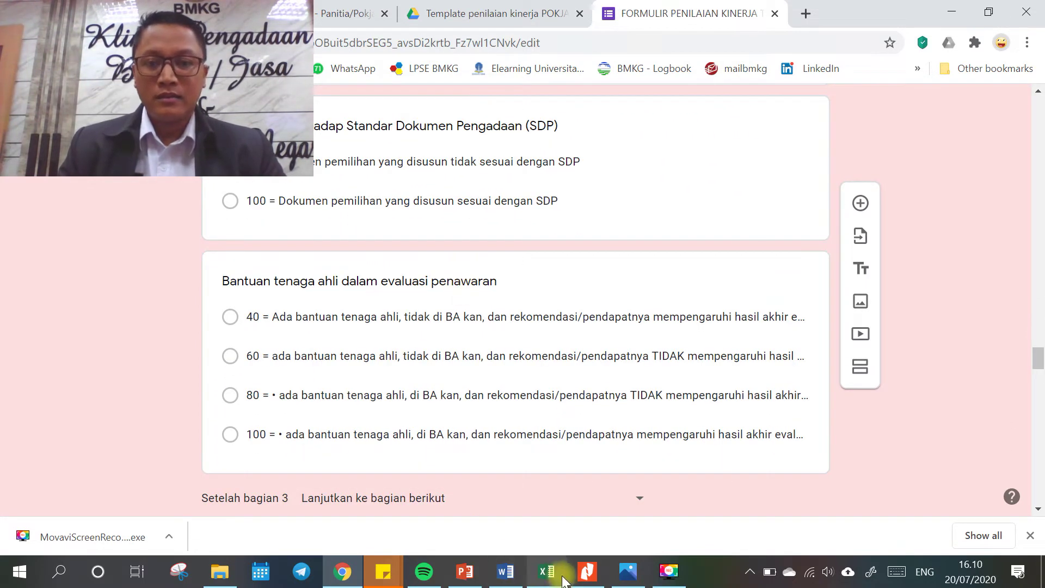
Check the Kepatuhan terhadap SDP row in the Excel workbook, and find the Bantuan tenaga ahli dalam evaluasi penawaran question in the Chrome form.
click(546, 571)
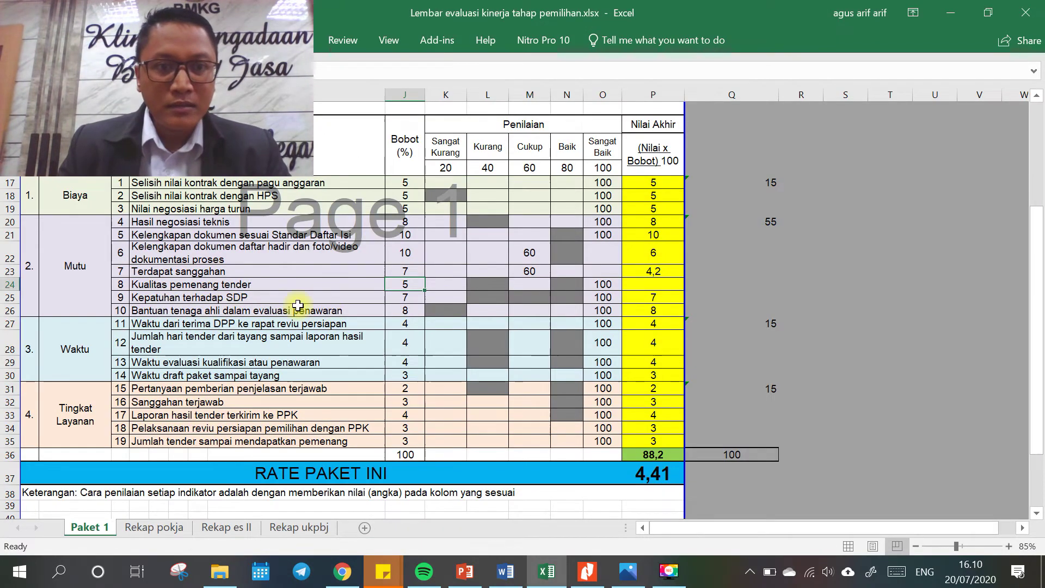
click(551, 578)
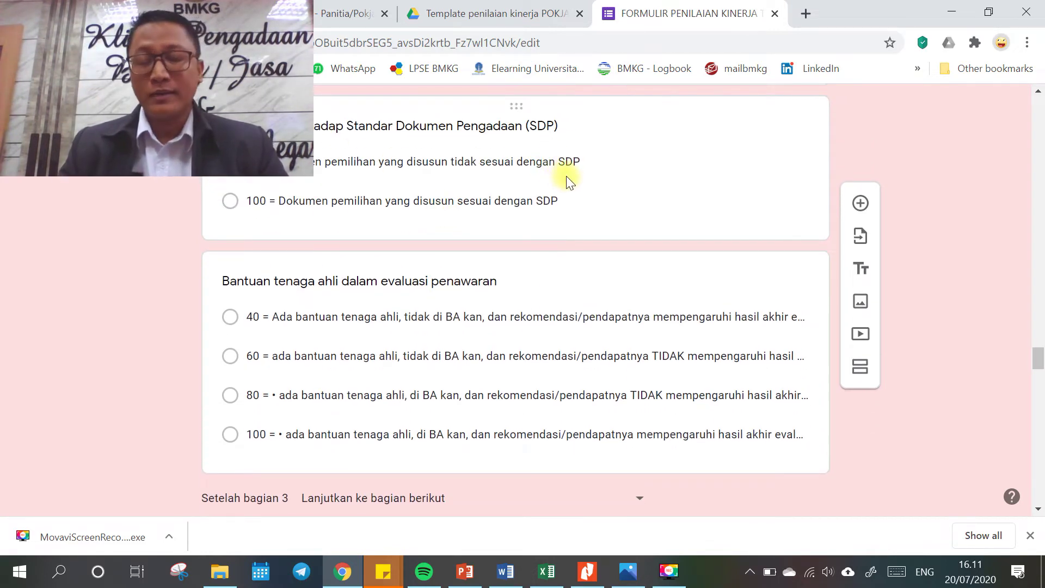
scroll(566, 184, down, 3)
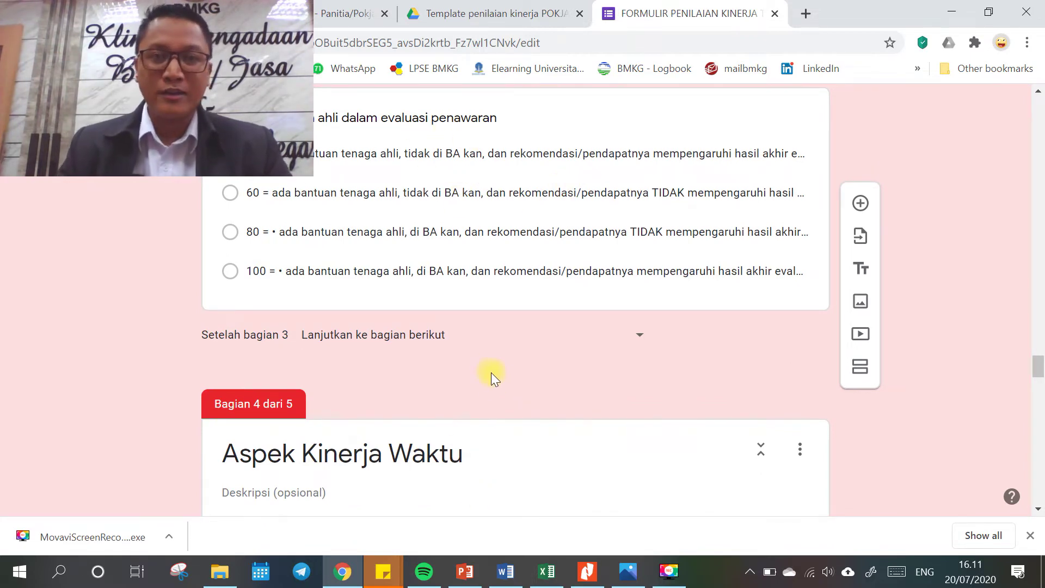
scroll(490, 381, up, 2)
Inspect the Bantuan tenaga ahli dalam evaluasi penawaran indicator and its weight in cell J26 of the Excel workbook.
click(546, 570)
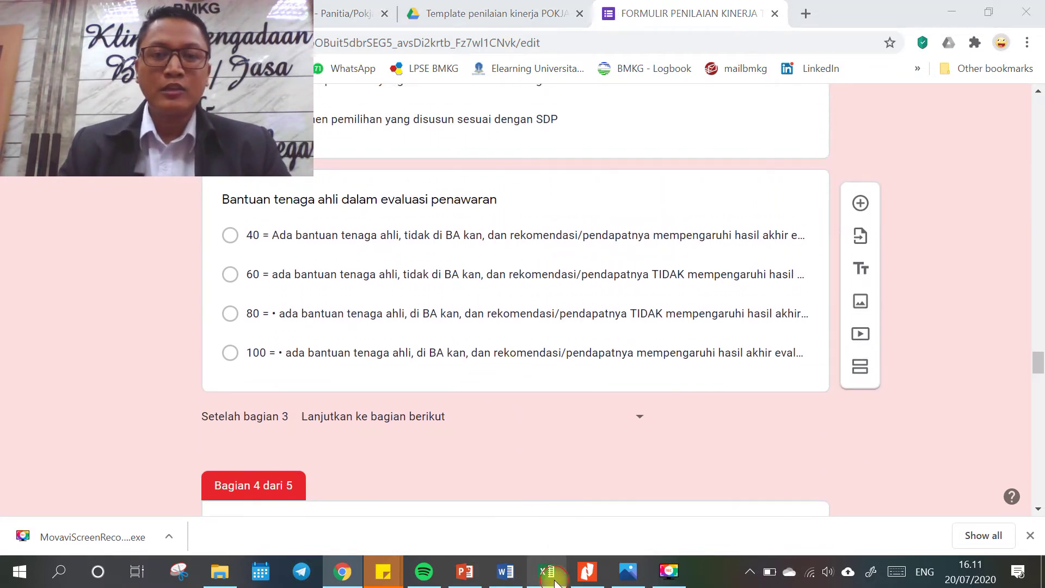
click(269, 311)
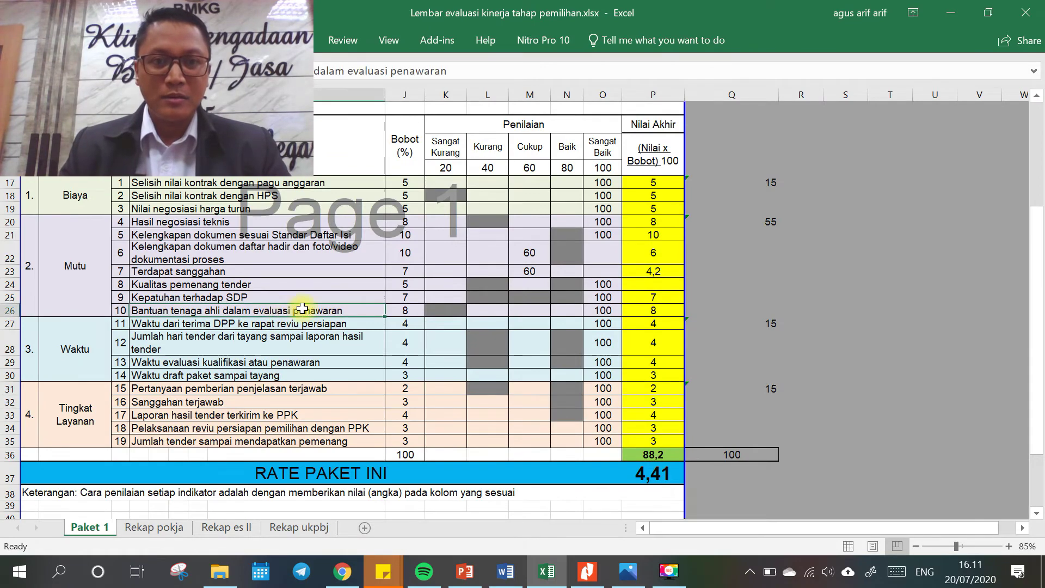
click(413, 309)
Locate the Bantuan tenaga ahli dalam evaluasi penawaran criteria in the Word document and read through the score levels.
click(506, 571)
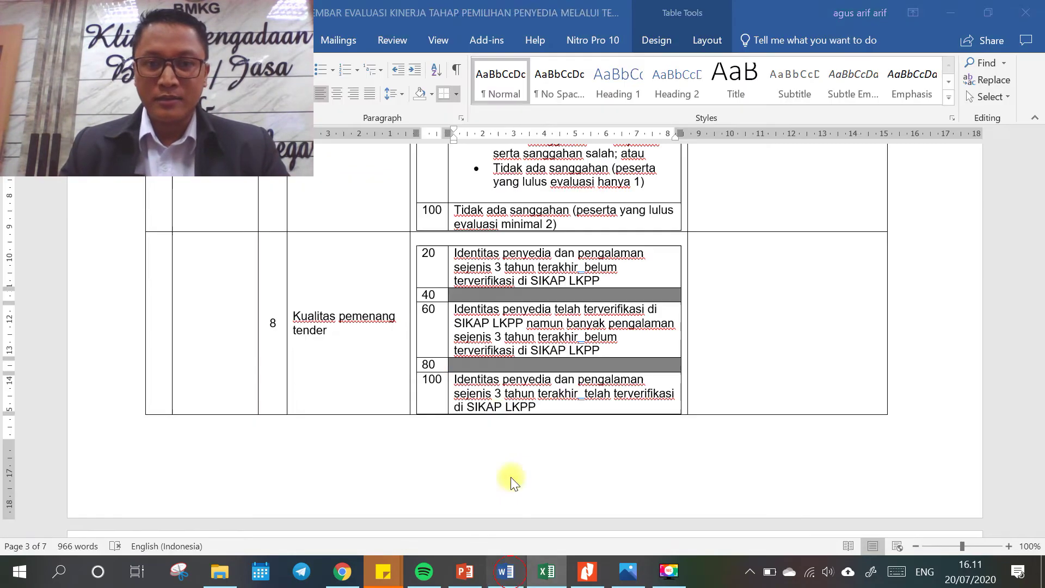
scroll(514, 414, down, 8)
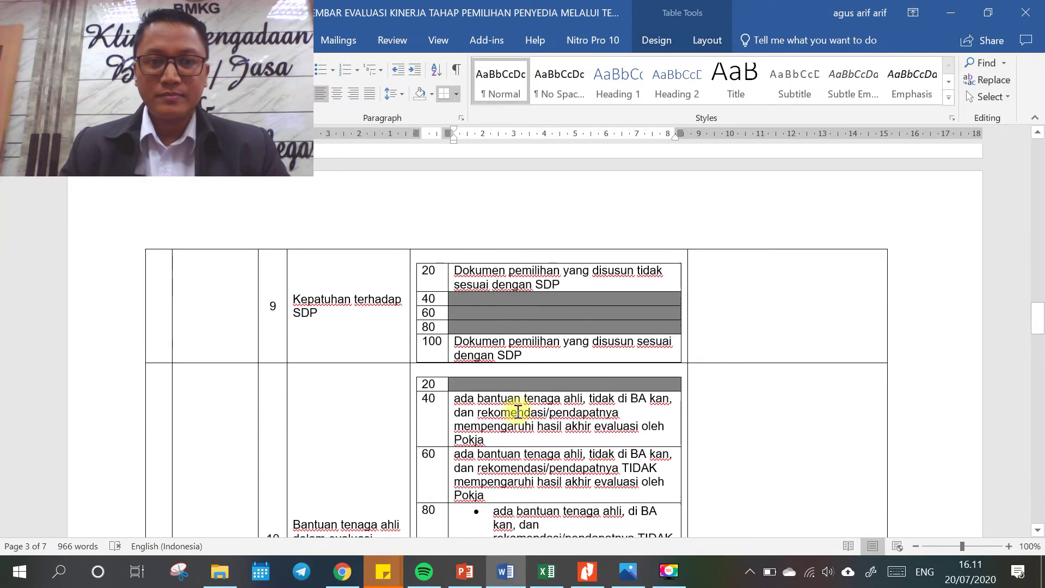
scroll(517, 412, down, 4)
scroll(516, 417, up, 2)
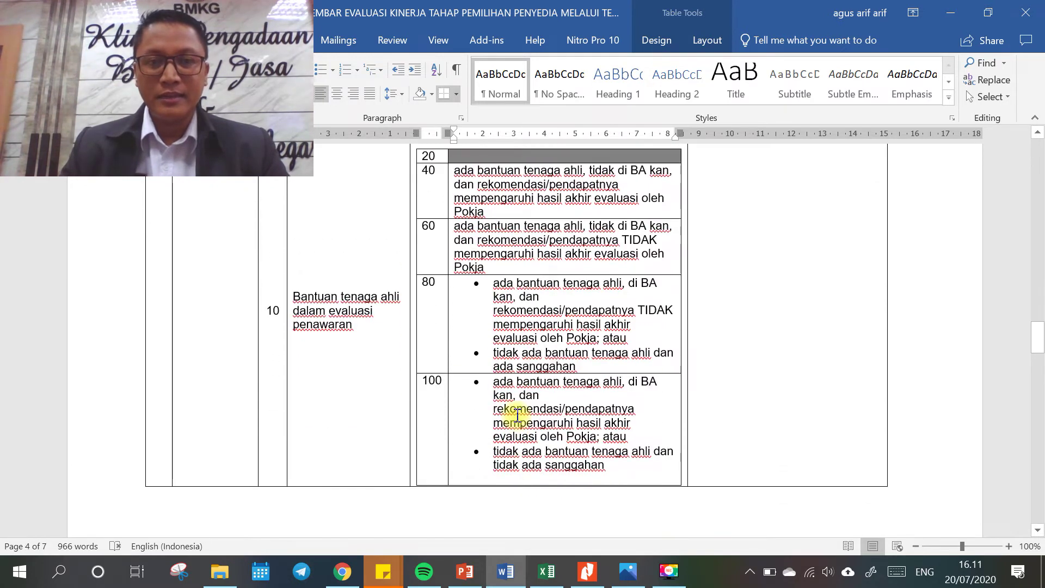
scroll(514, 421, down, 1)
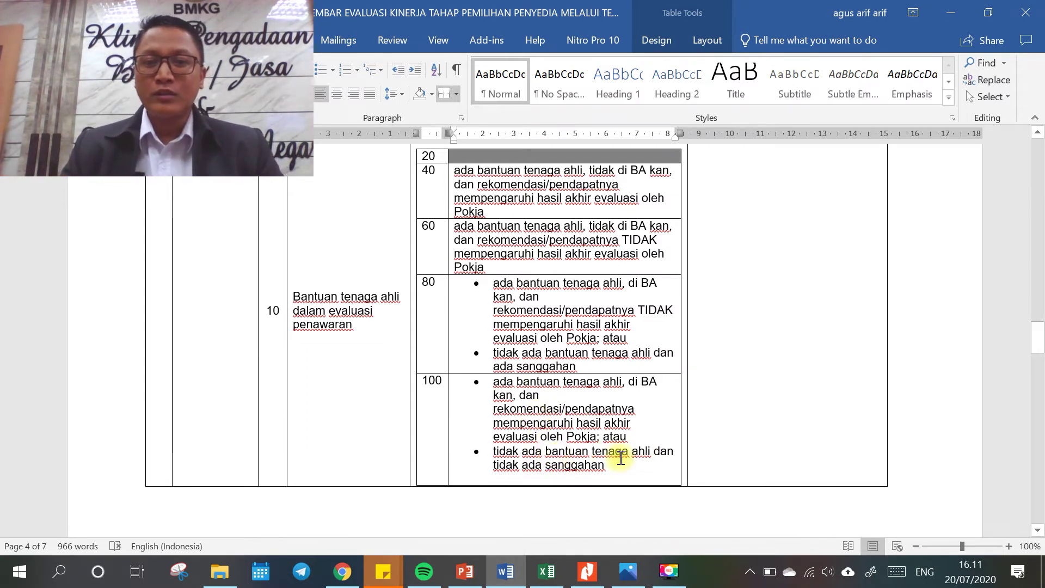
Highlight "tidak ada sanggahan" in the score 100 criteria and compare it with "ada sanggahan" under score 80.
click(629, 470)
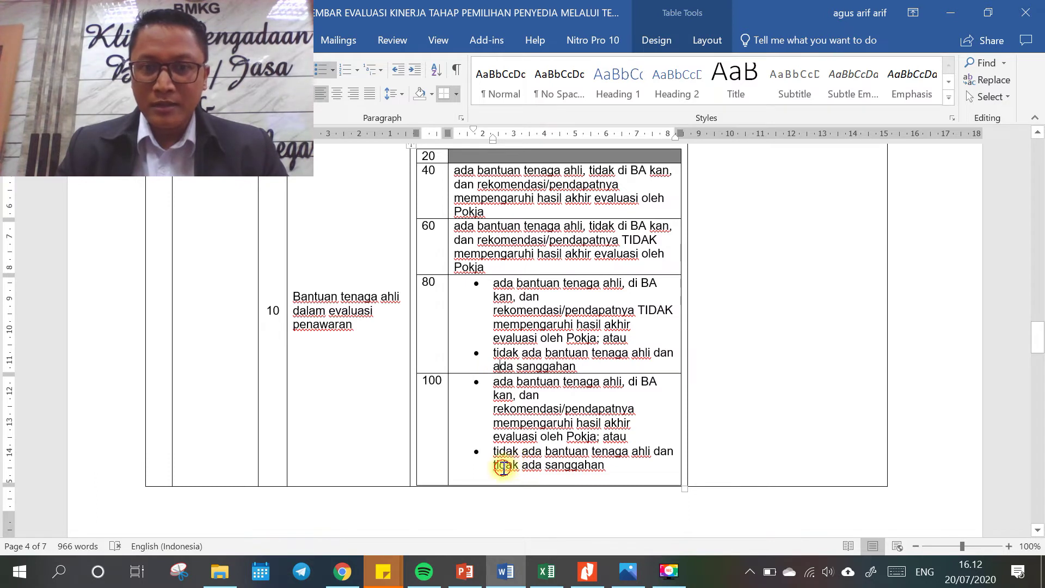
drag(503, 468, 604, 467)
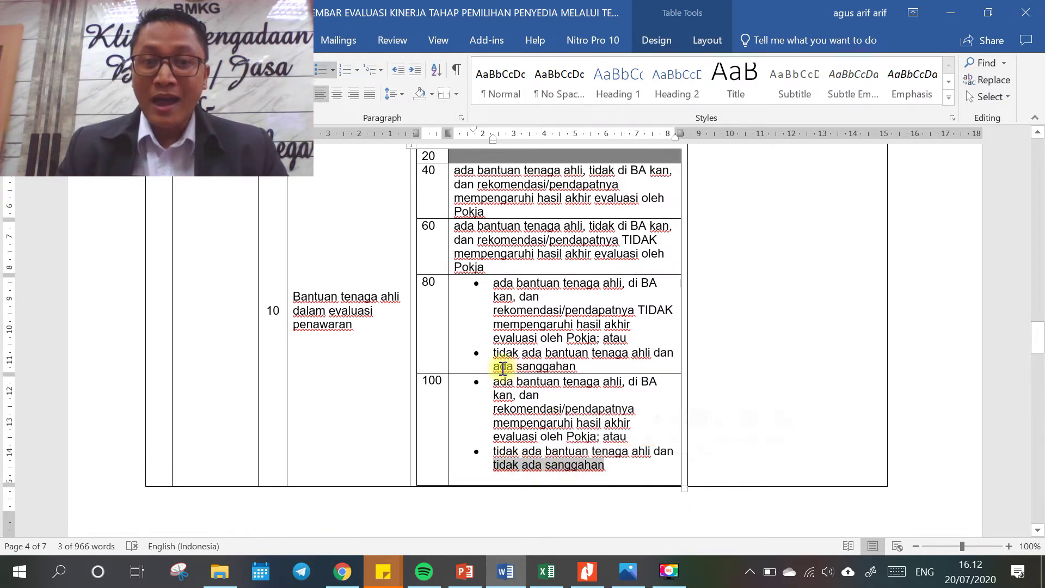
click(502, 367)
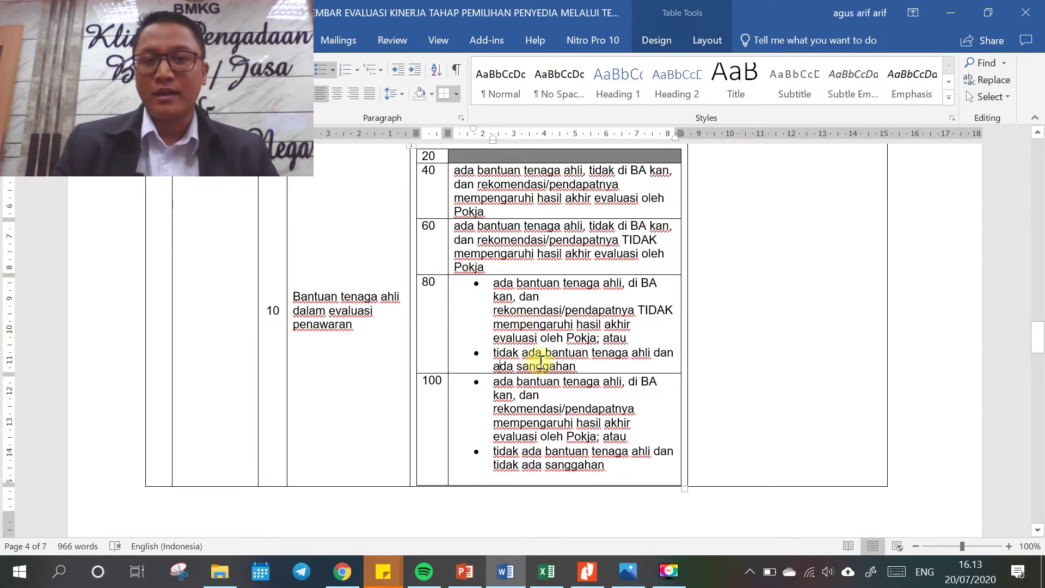
Reread the indicator 10 criteria in the Word document and check them against its row in the Excel workbook.
scroll(539, 307, up, 1)
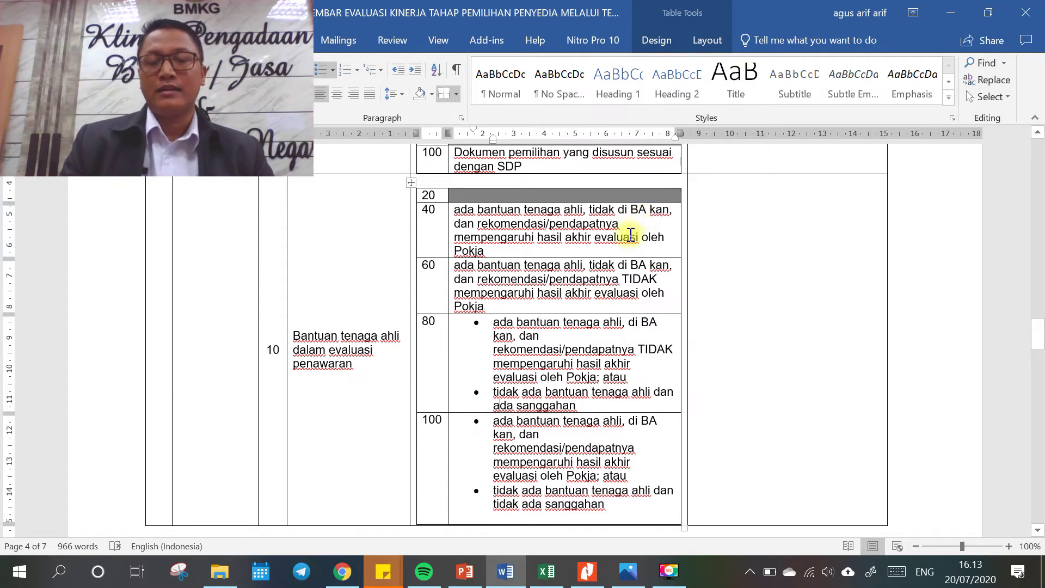
scroll(626, 237, down, 2)
scroll(625, 235, up, 2)
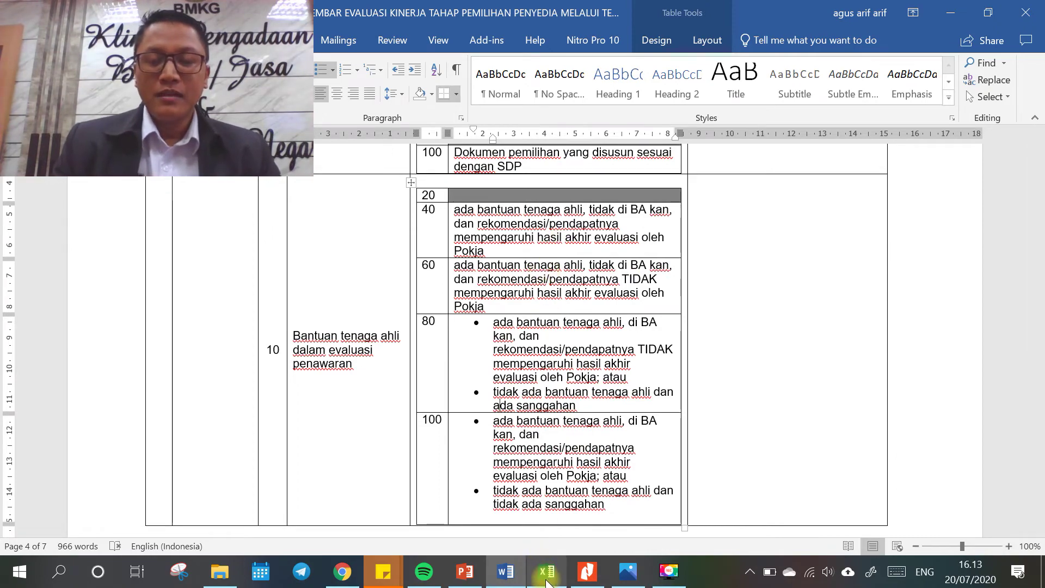
click(547, 571)
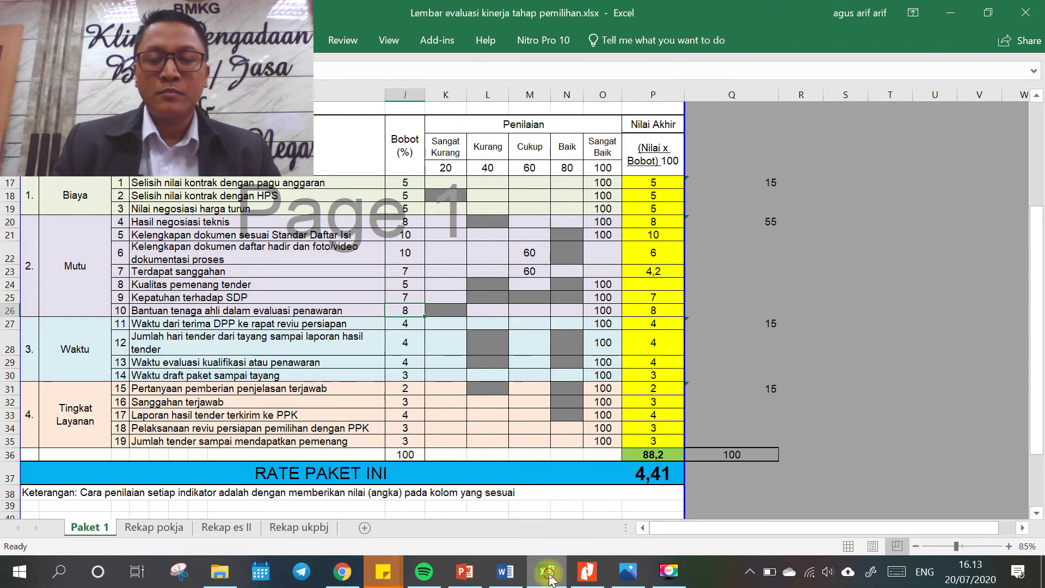
click(548, 572)
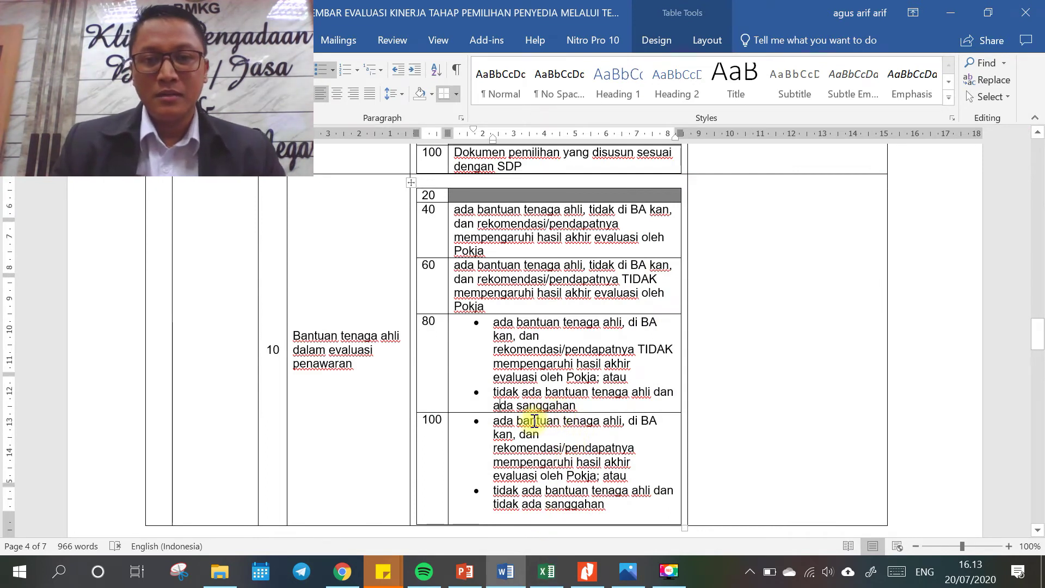
Finish reviewing the indicator 10 criteria in the Word document and move on to the Waktu criteria, starting at indicator 11.
scroll(535, 422, down, 3)
scroll(531, 419, up, 2)
scroll(542, 415, up, 2)
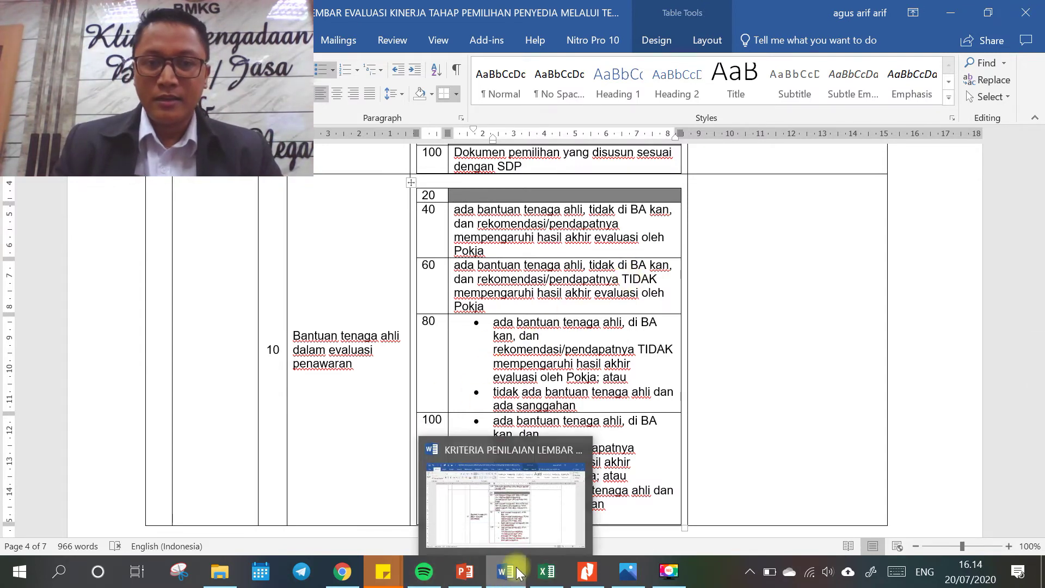
scroll(562, 340, down, 10)
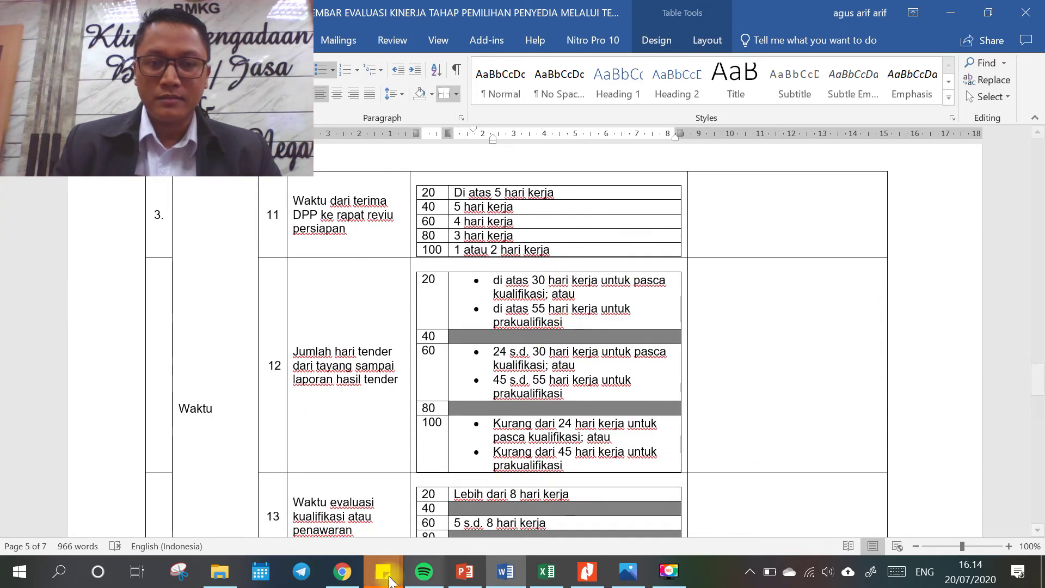
Switch to the assessment form in Chrome and review the Waktu dari terima DPP ke rapat reviu persiapan question under Aspek Kinerja Waktu.
click(342, 572)
scroll(431, 345, down, 8)
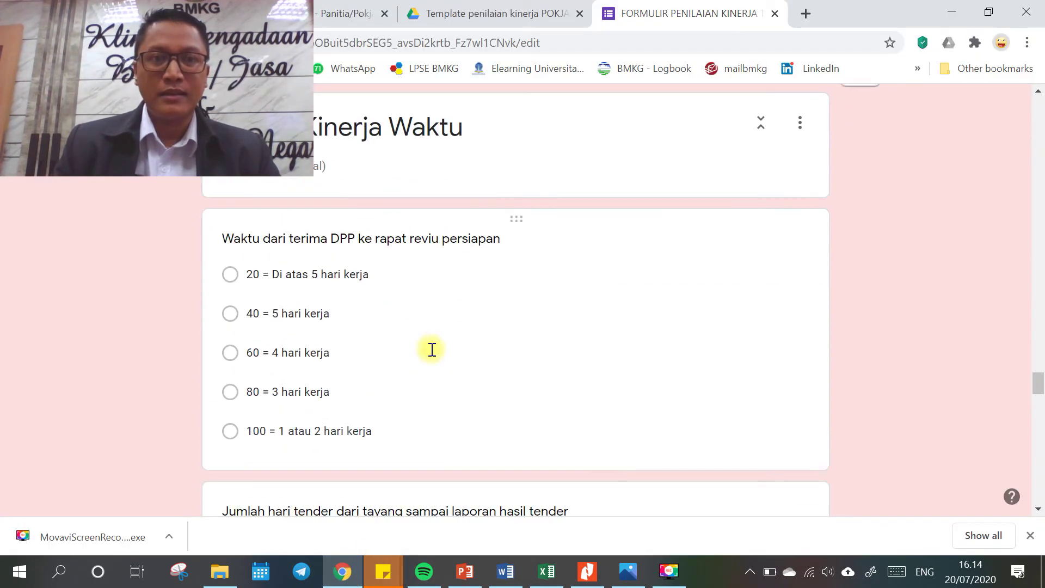
scroll(432, 353, down, 2)
scroll(431, 351, up, 2)
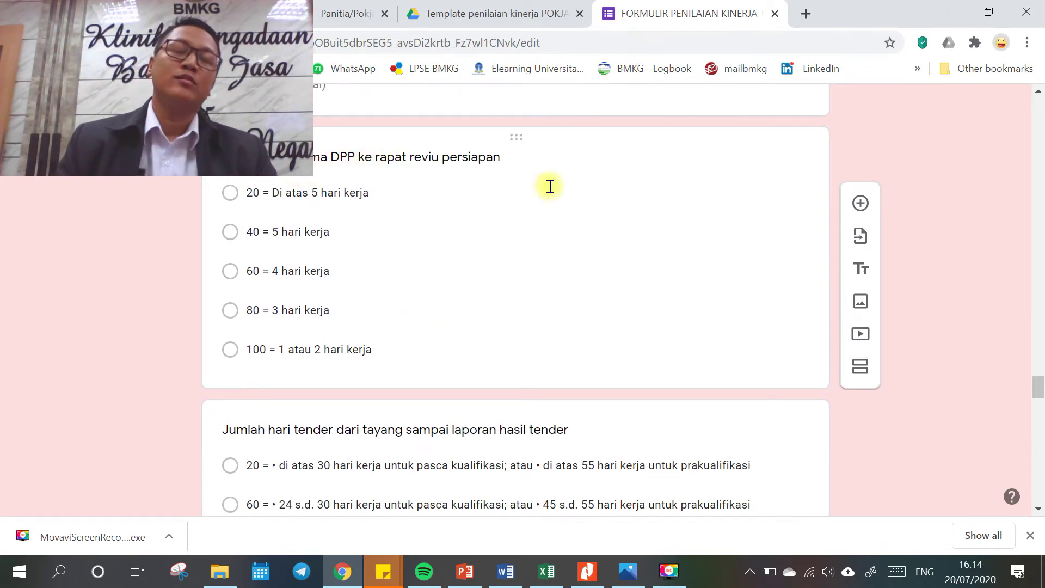
scroll(550, 190, up, 3)
scroll(560, 381, down, 1)
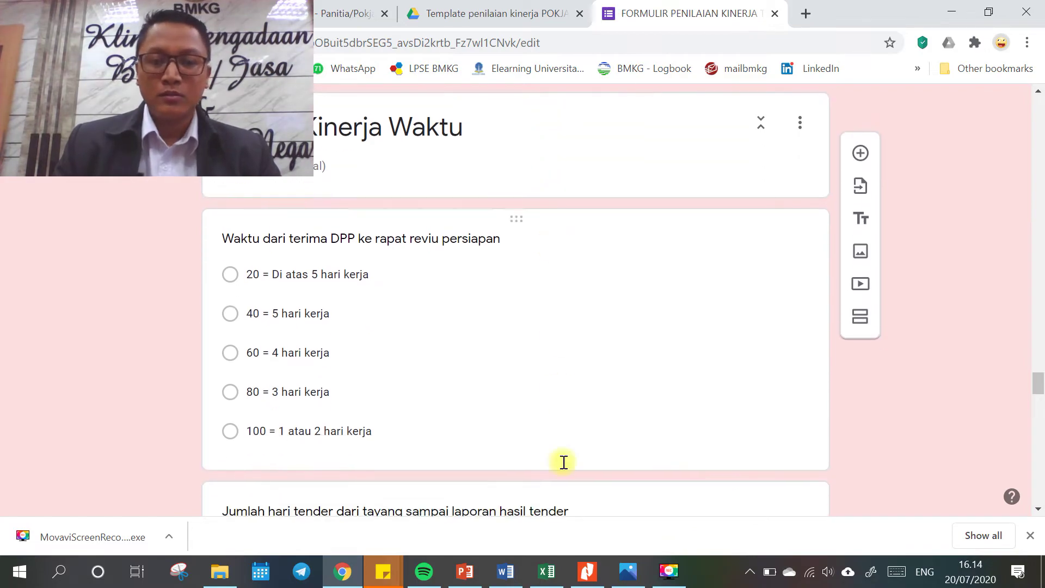
Check the indicator 11 row in the Excel workbook, then return to the Chrome form and reread its answer options.
click(553, 579)
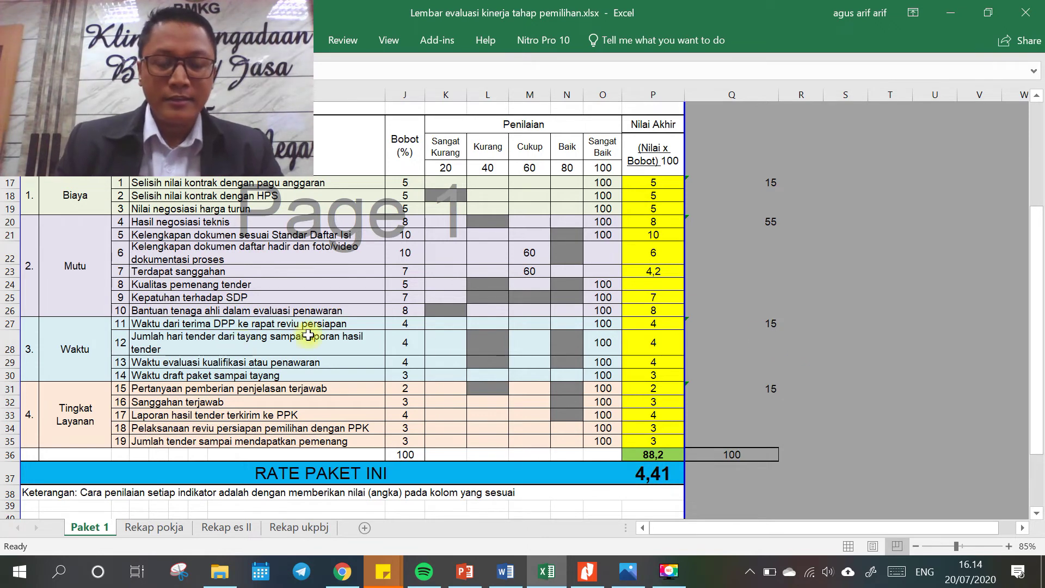
click(342, 571)
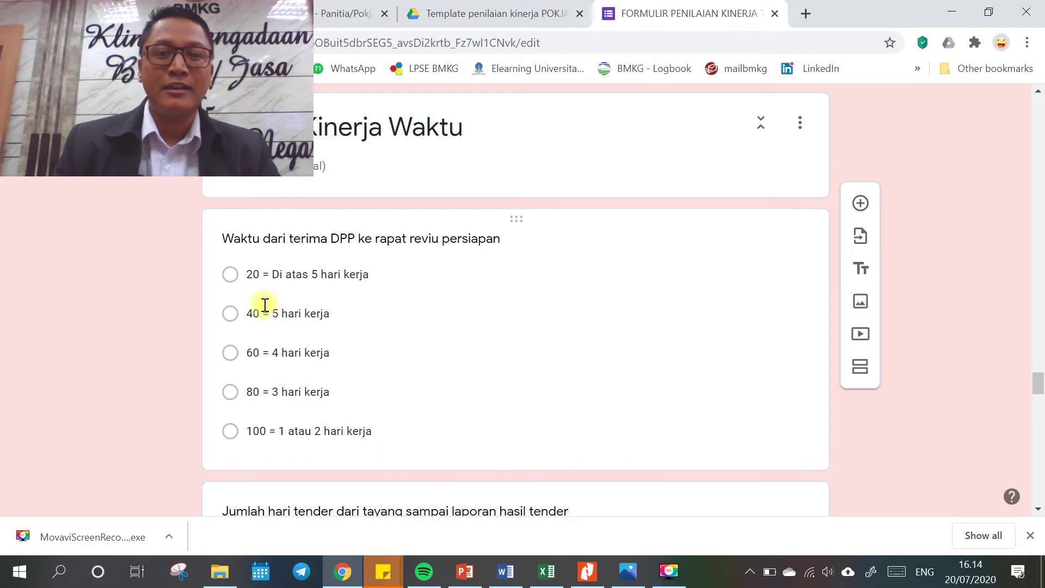
scroll(275, 283, down, 6)
scroll(278, 287, up, 7)
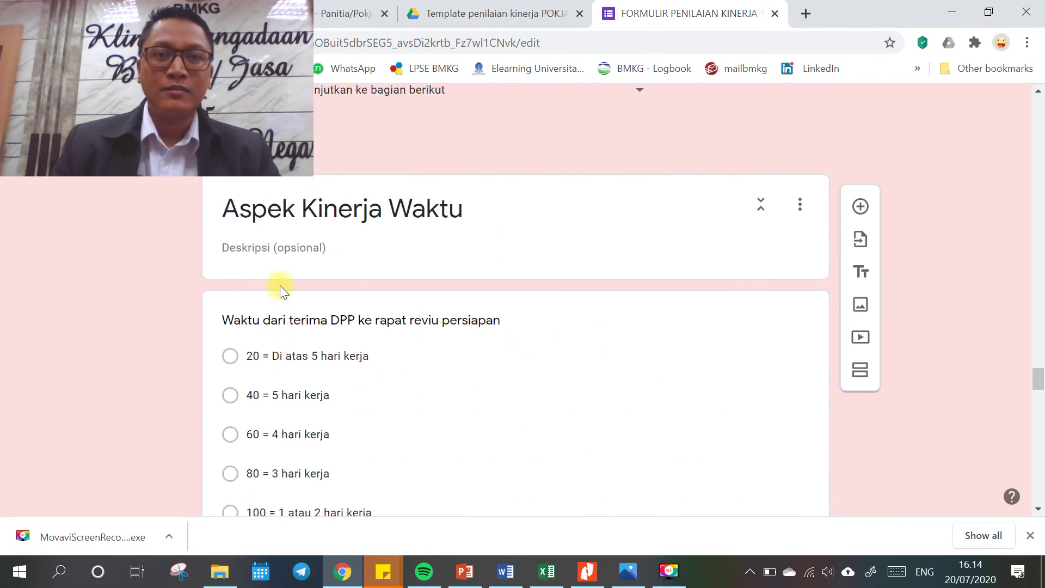
Compare the Jumlah hari tender dari tayang sampai laporan hasil tender options in the form with the indicator 12 criteria in the Word document.
scroll(280, 294, down, 4)
scroll(280, 297, down, 5)
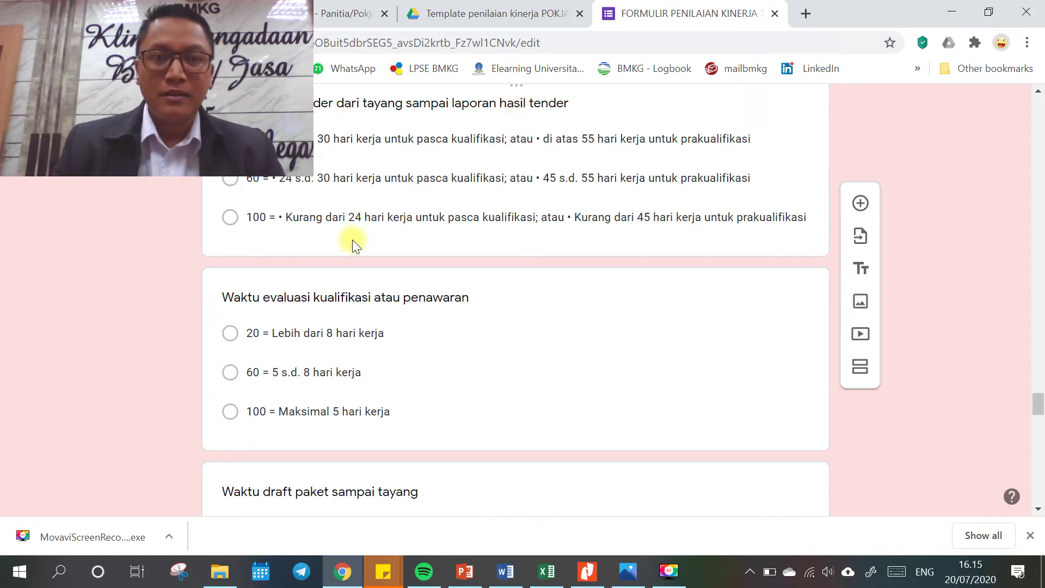
click(506, 571)
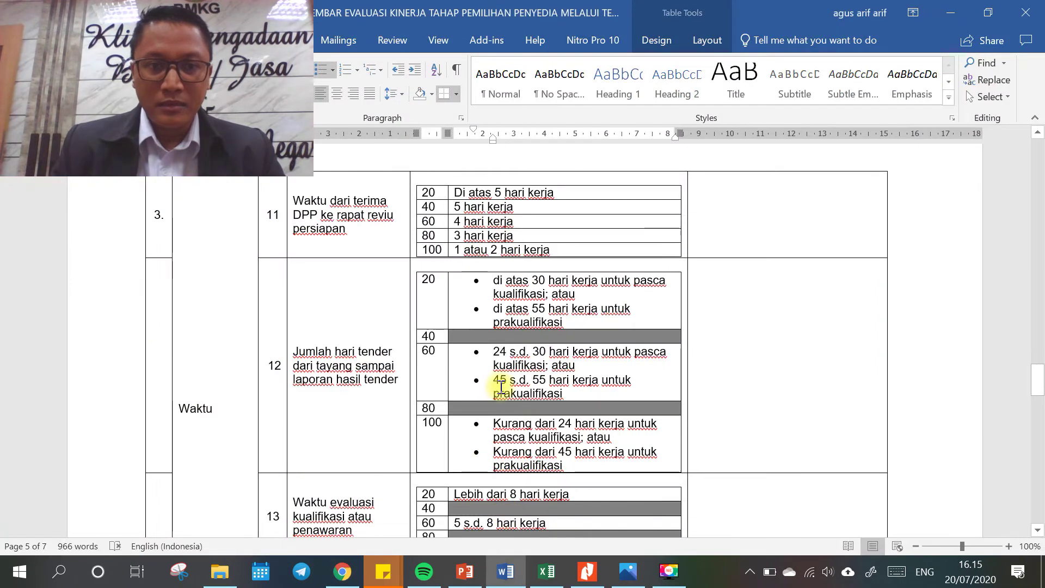
scroll(500, 388, down, 3)
scroll(500, 388, down, 2)
scroll(501, 389, up, 2)
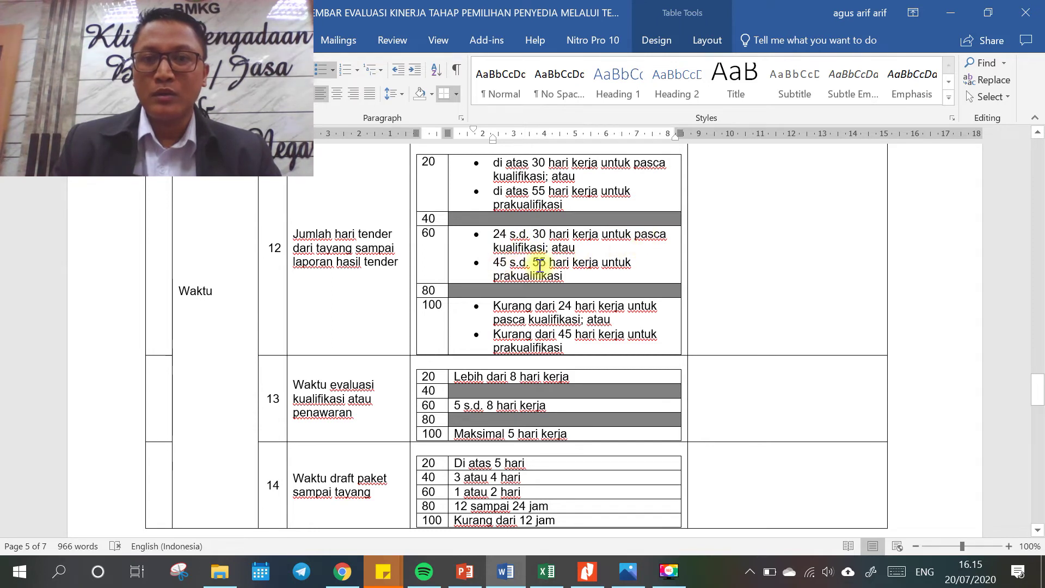
scroll(614, 267, up, 1)
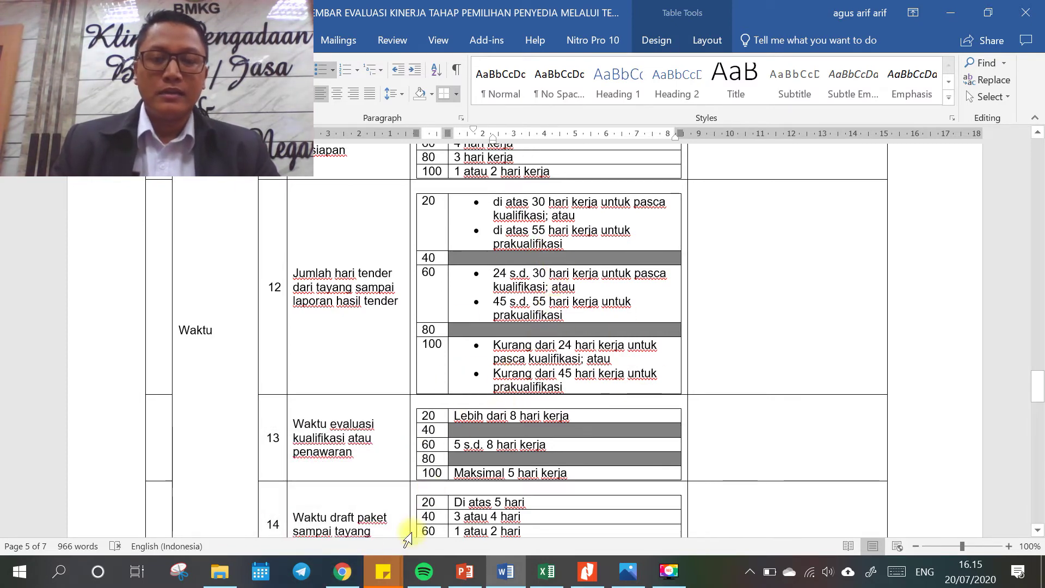
Check the Jumlah hari tender question in the Chrome form against the indicator 12 row in the Excel workbook.
mouse_move(346, 582)
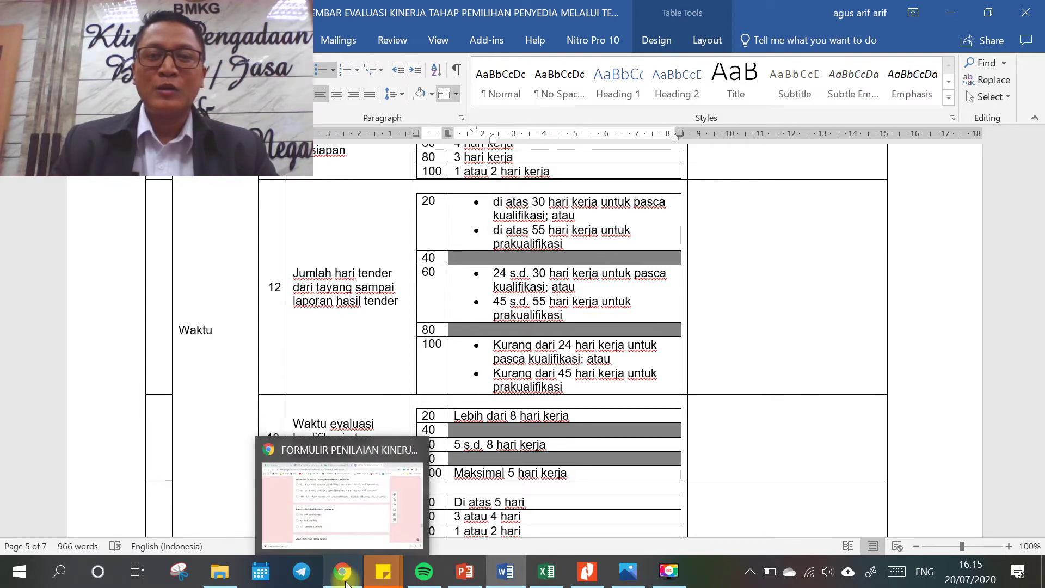
click(346, 584)
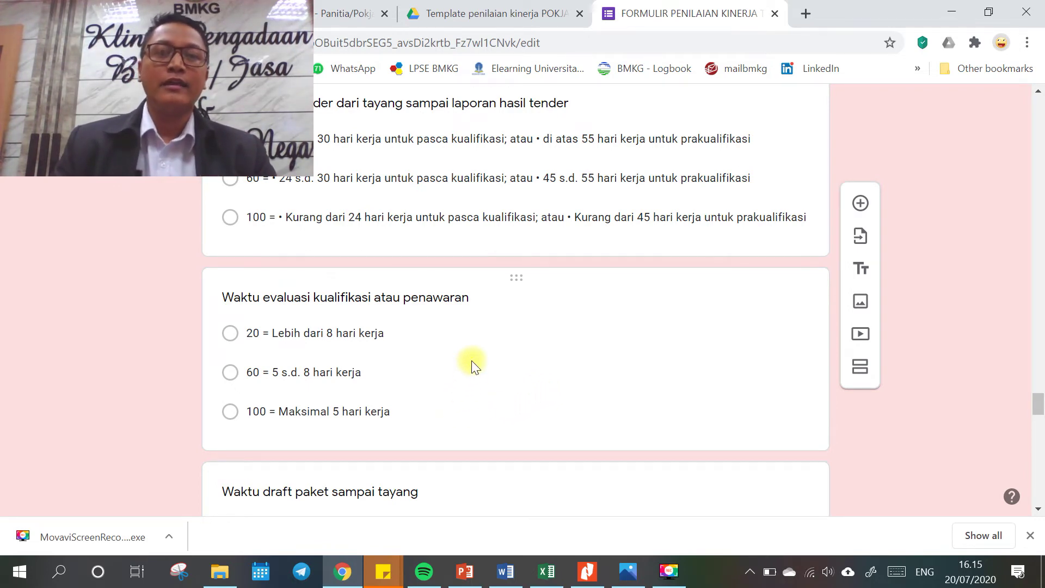
scroll(473, 363, up, 2)
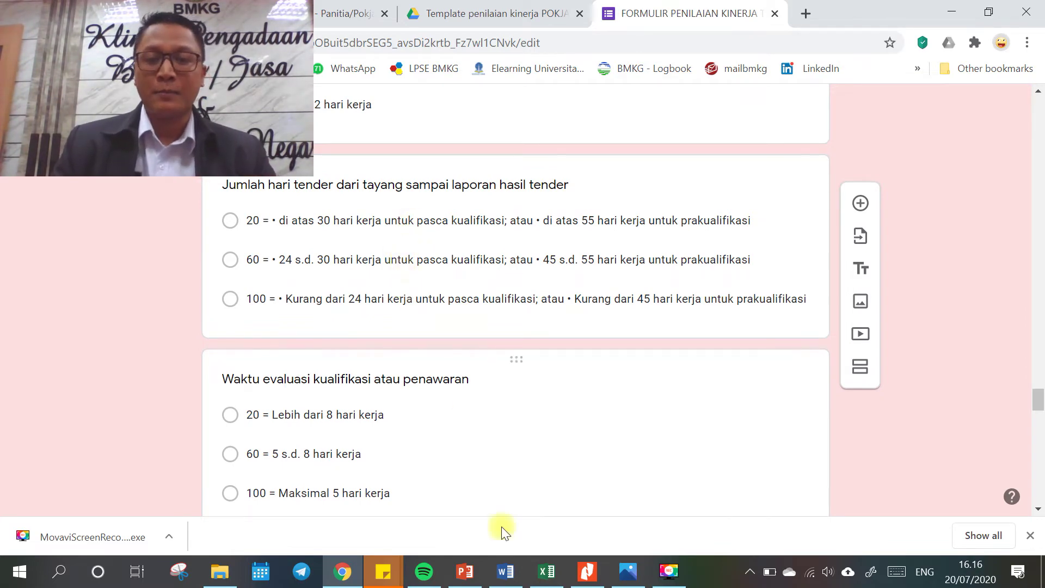
click(546, 571)
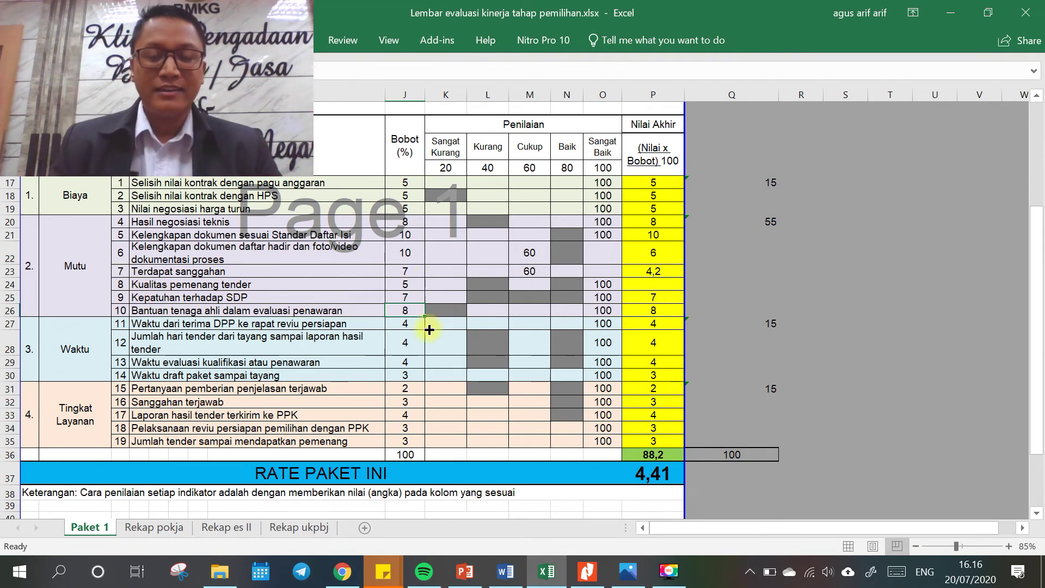
click(342, 571)
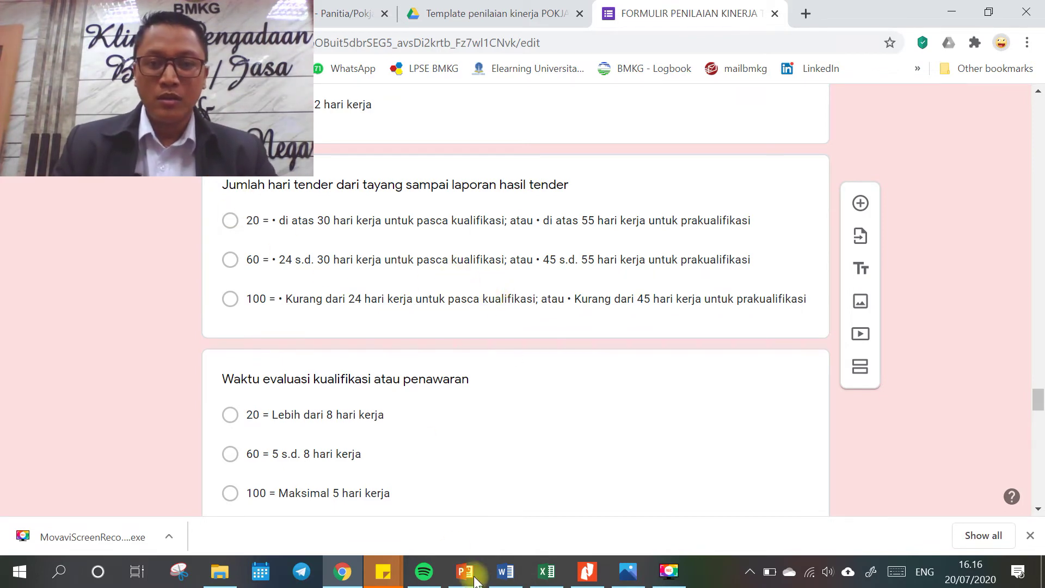
click(544, 571)
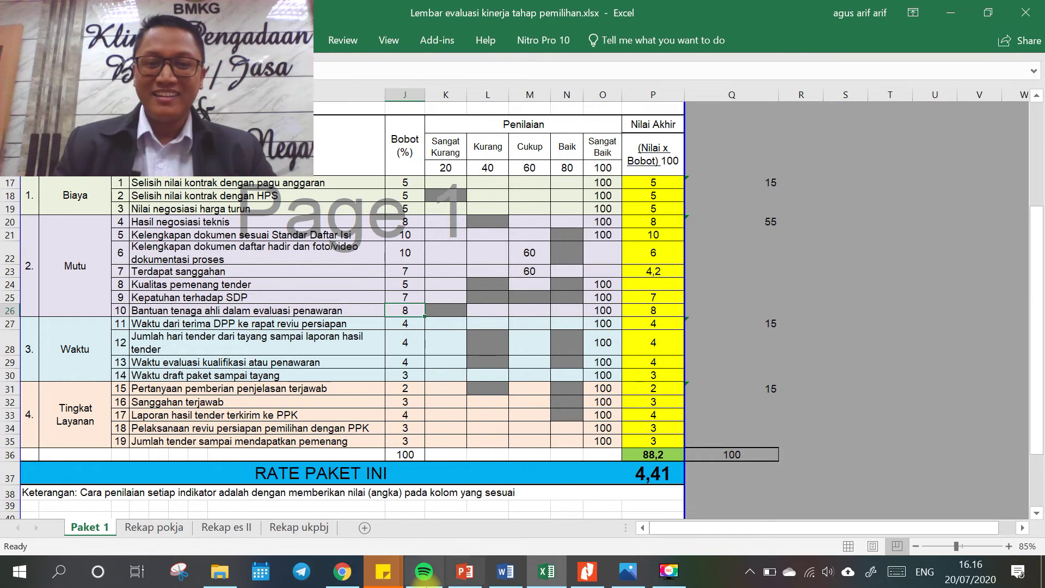
Review the Waktu evaluasi kualifikasi atau penawaran question in the Chrome form and check the indicator 13 row in the Excel workbook.
click(342, 571)
scroll(390, 347, down, 2)
scroll(392, 349, down, 2)
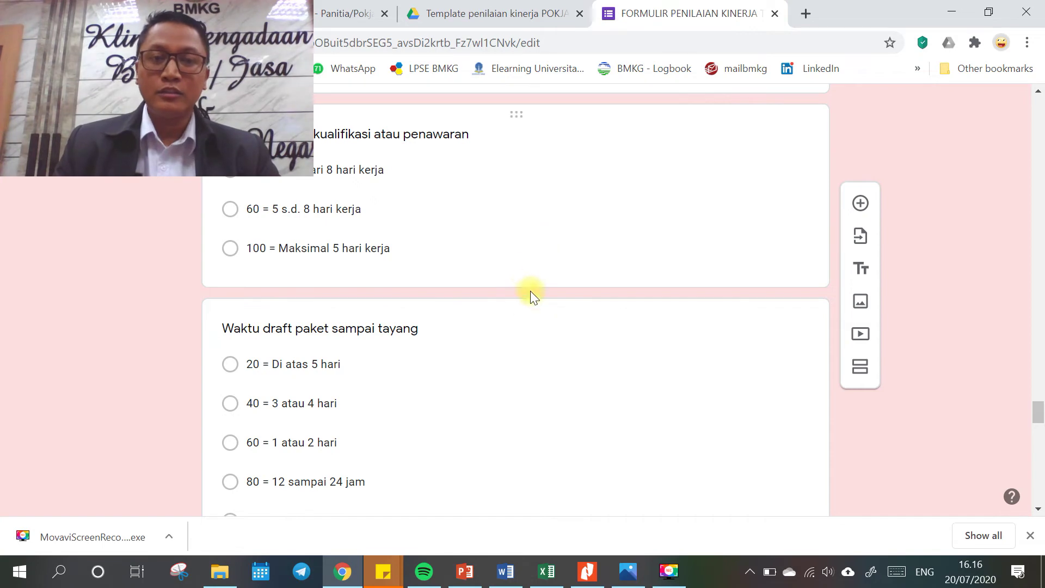
scroll(518, 306, up, 6)
scroll(516, 304, down, 5)
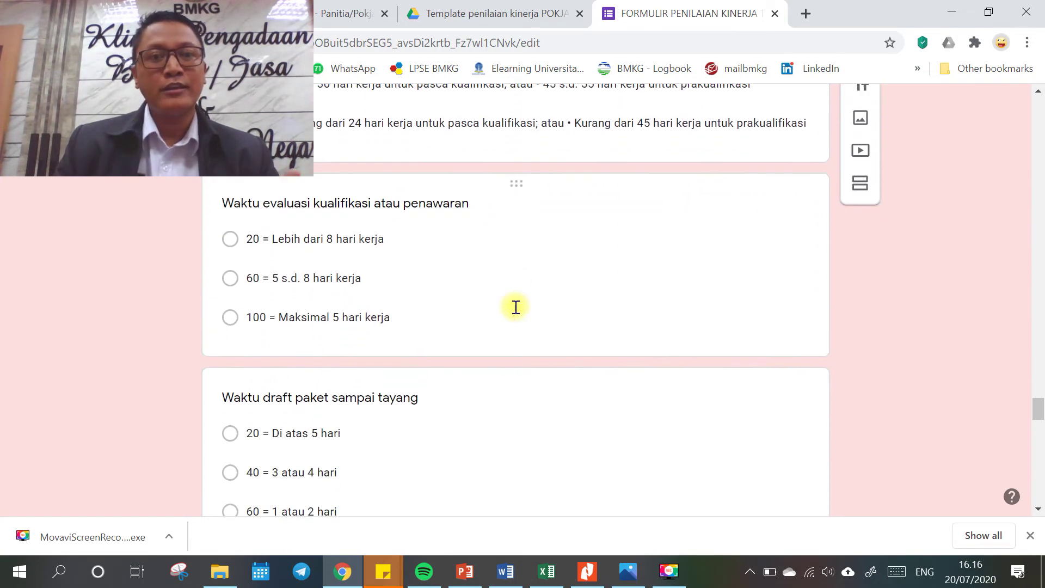
scroll(515, 305, down, 1)
click(546, 572)
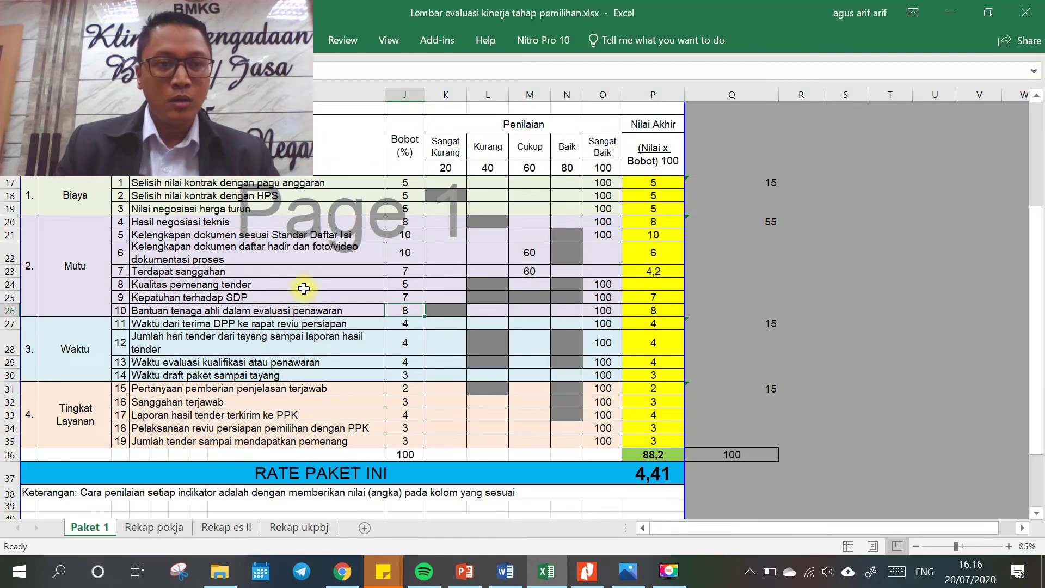
Return to the Chrome form and read the answer options of the Waktu draft paket sampai tayang question.
click(343, 572)
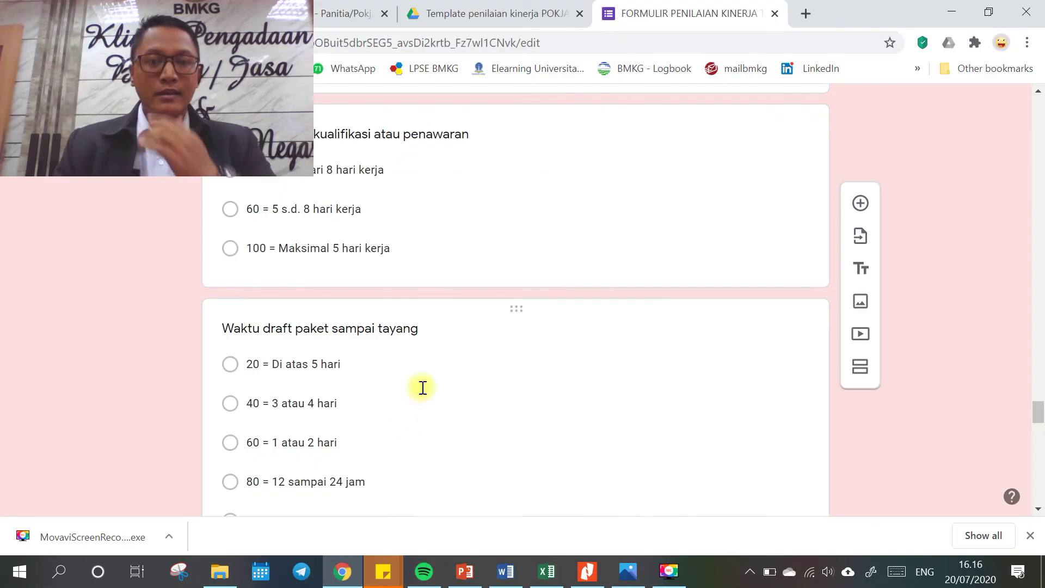
scroll(474, 327, down, 3)
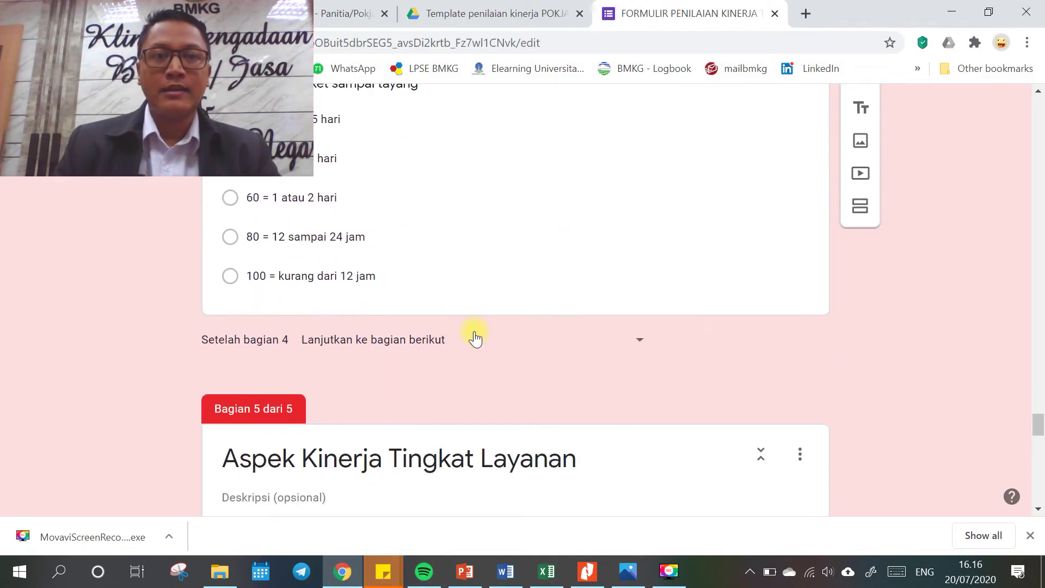
scroll(474, 337, up, 1)
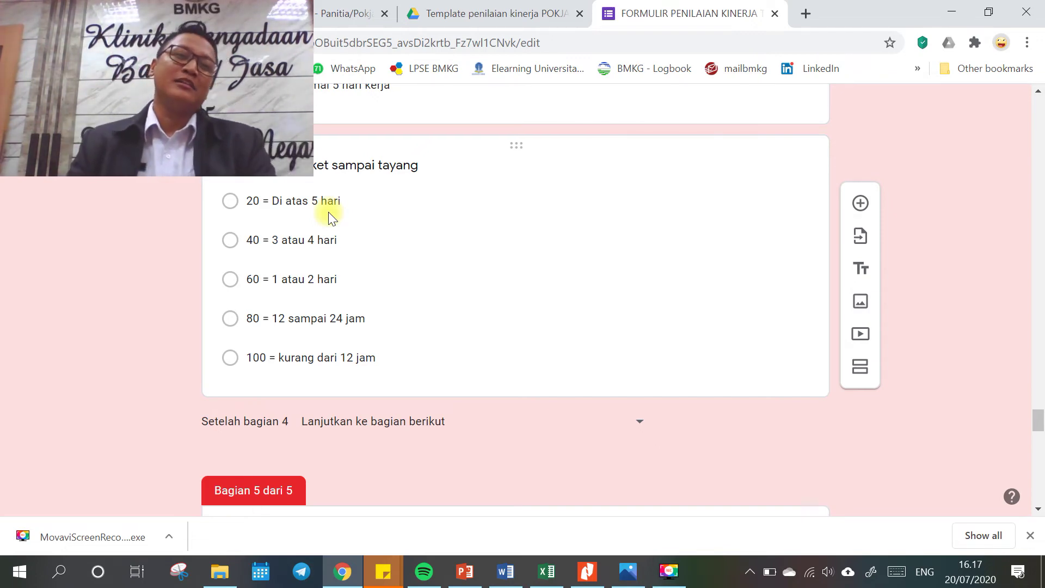
Move to the form's Aspek Kinerja Tingkat Layanan section and inspect that aspect's total weight in cell Q31 of the Excel workbook.
click(492, 472)
scroll(497, 422, down, 5)
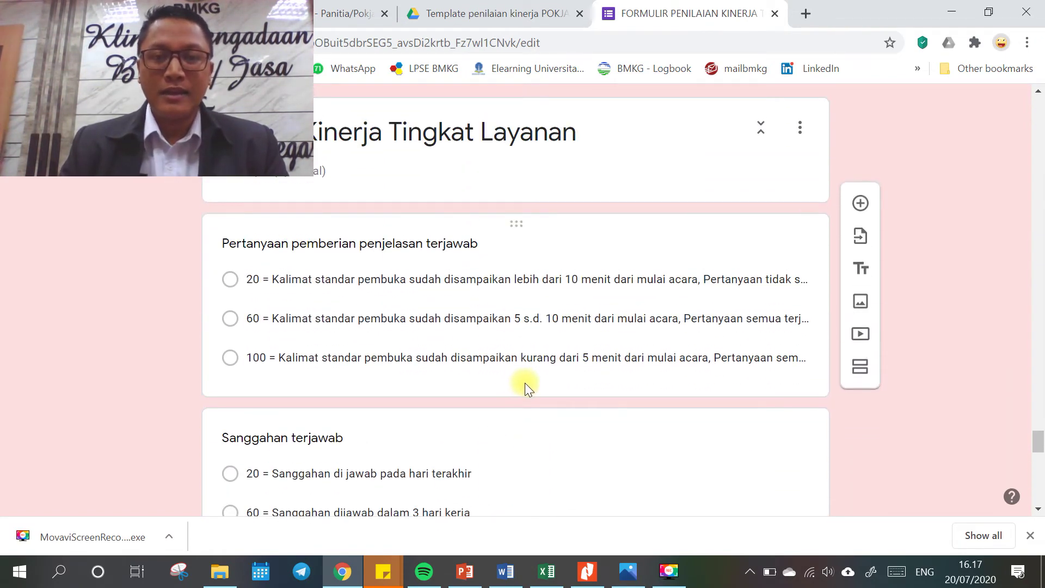
click(547, 572)
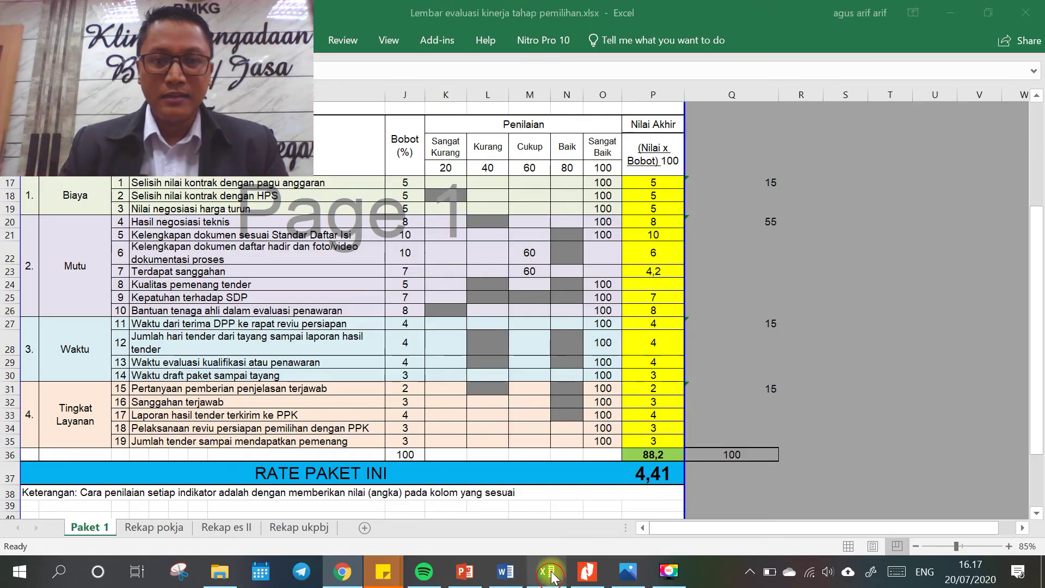
click(773, 393)
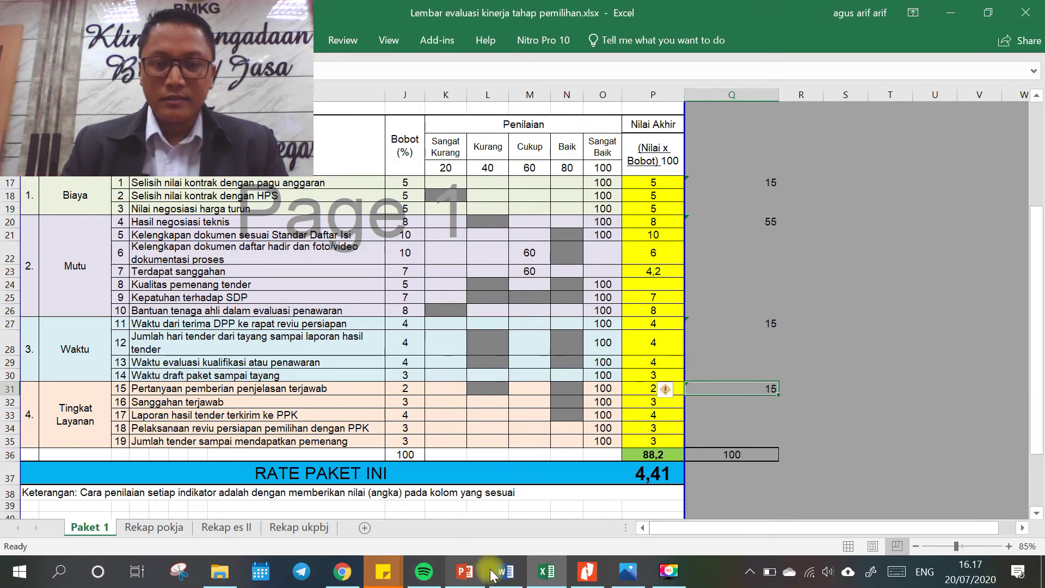
View the Pertanyaan pemberian penjelasan terjawab question in the Chrome form and locate its indicator 15 criteria in the Word document.
click(342, 572)
scroll(428, 380, down, 2)
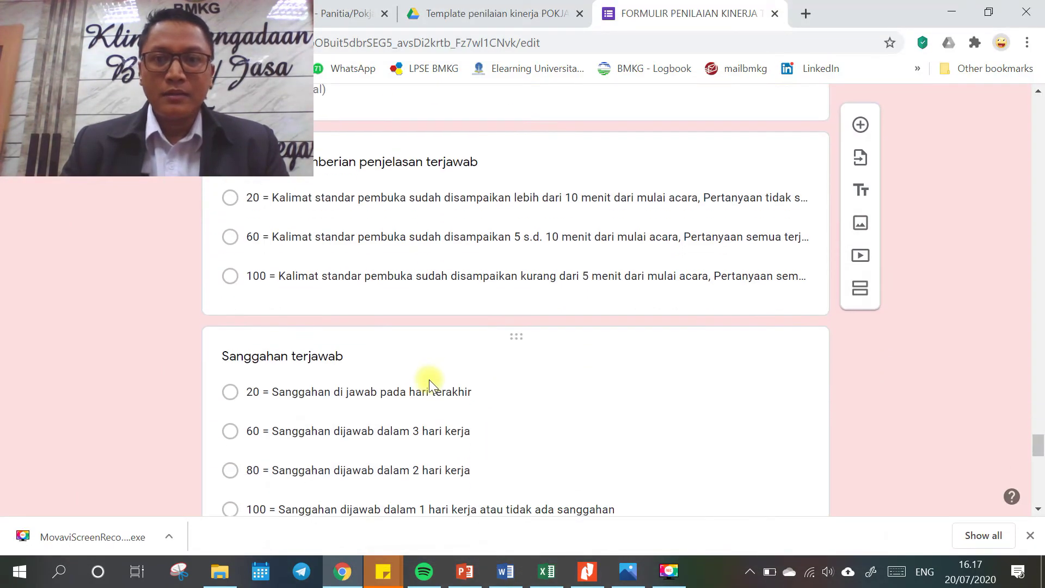
click(506, 572)
scroll(435, 372, down, 15)
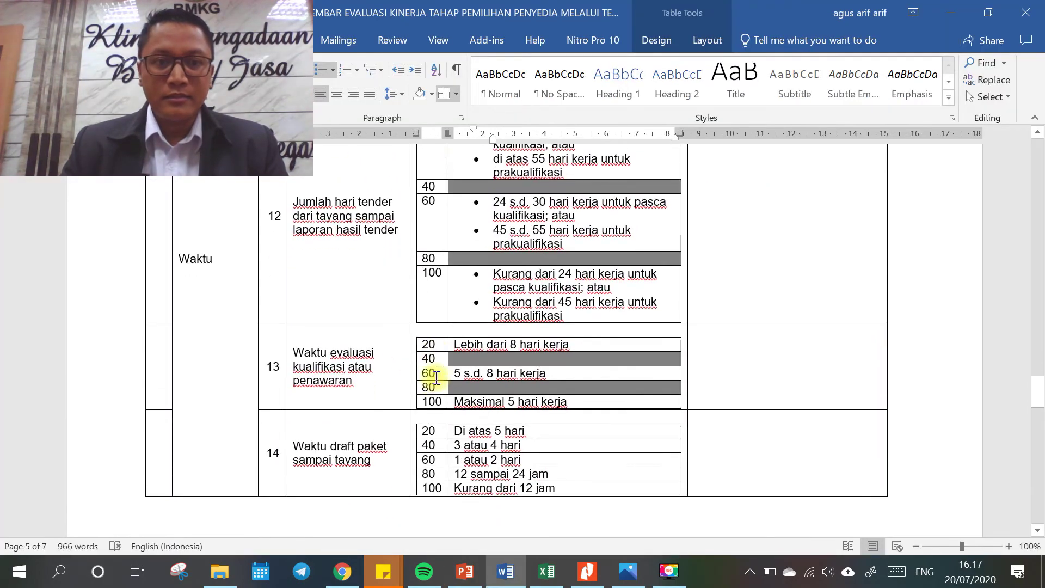
scroll(439, 374, up, 3)
scroll(438, 374, up, 10)
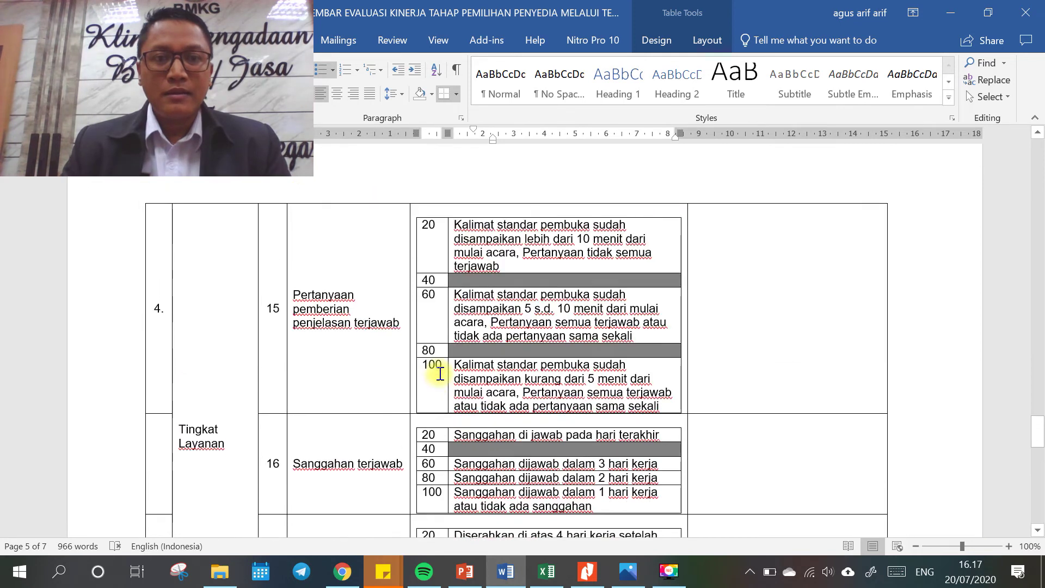
scroll(440, 374, down, 6)
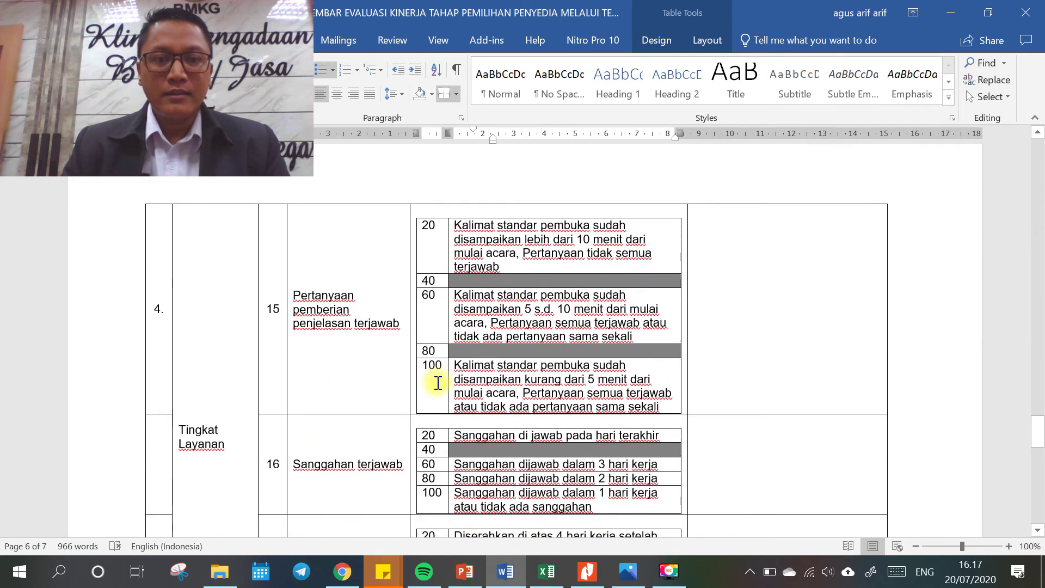
Cross-check the Pertanyaan pemberian penjelasan terjawab indicator between its Excel row, the Chrome form question and the full criteria in Word.
click(341, 572)
click(547, 571)
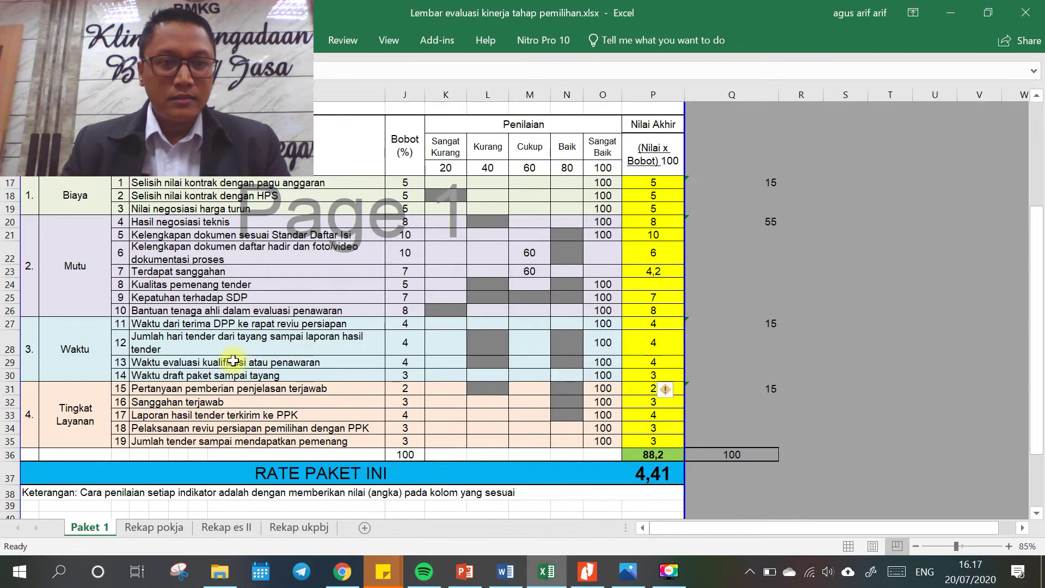
click(342, 571)
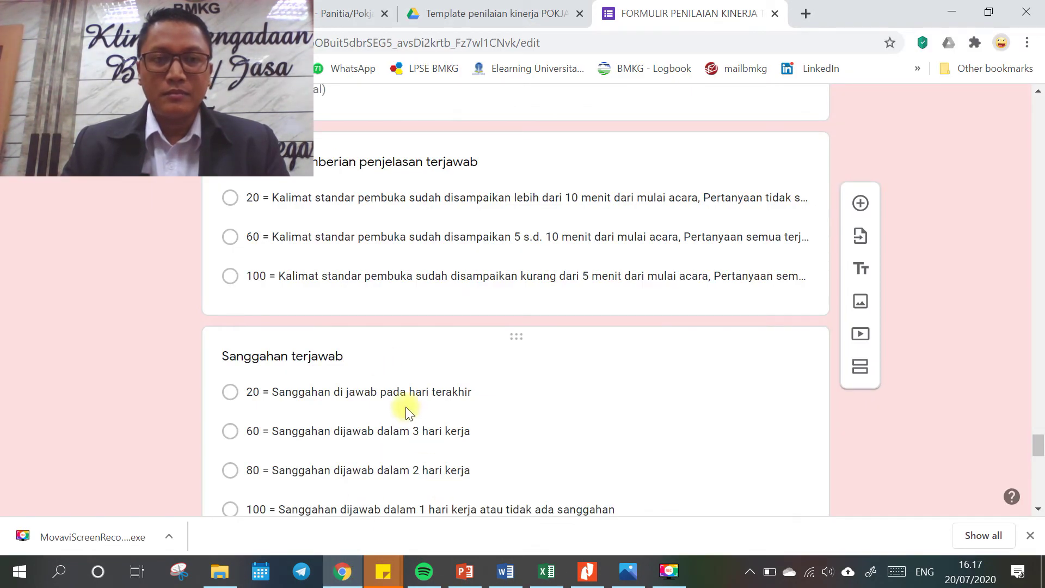
scroll(406, 408, up, 3)
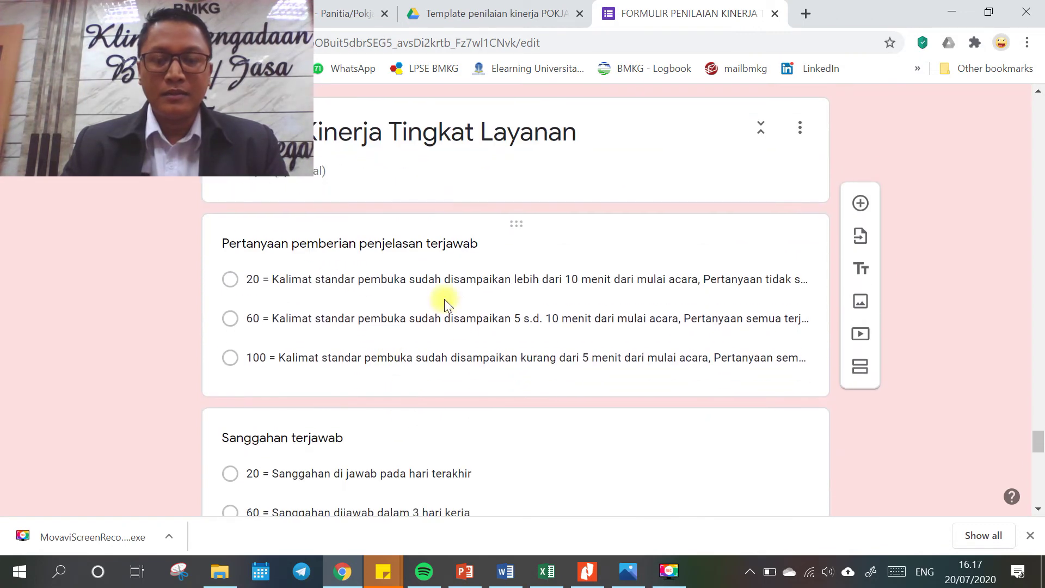
click(505, 571)
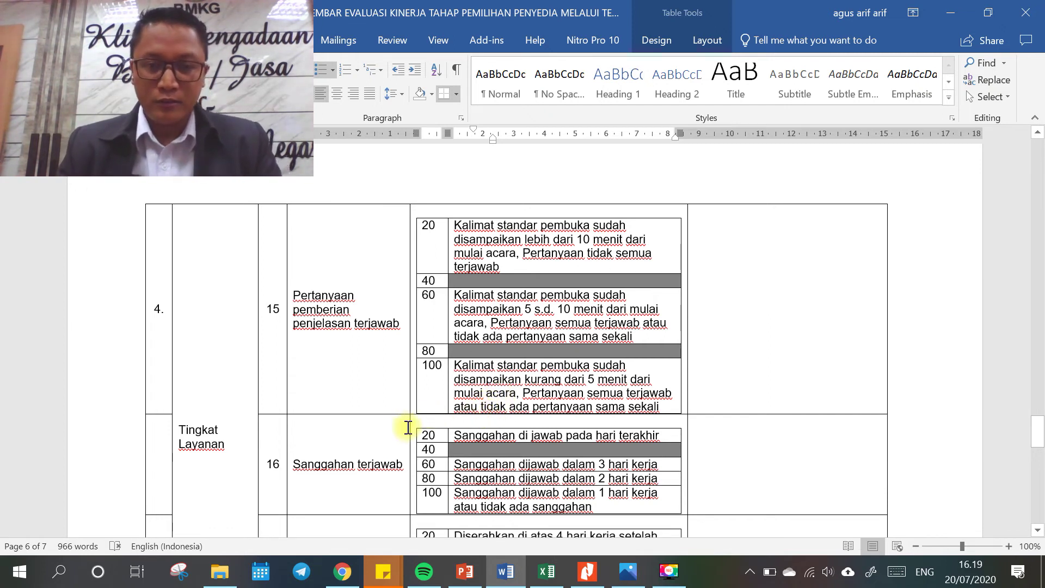
Read the scoring criteria for indicators 15 and 16, Pertanyaan pemberian penjelasan terjawab and Sanggahan terjawab, in the Word document.
scroll(421, 411, down, 1)
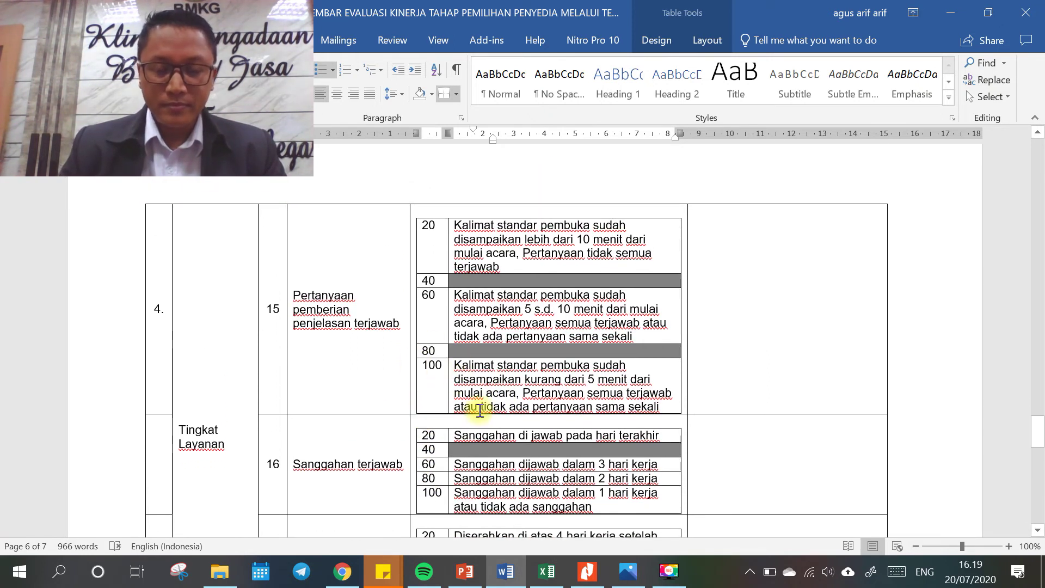
scroll(520, 397, down, 2)
scroll(518, 398, down, 3)
scroll(518, 398, up, 3)
scroll(518, 398, down, 3)
scroll(518, 398, up, 5)
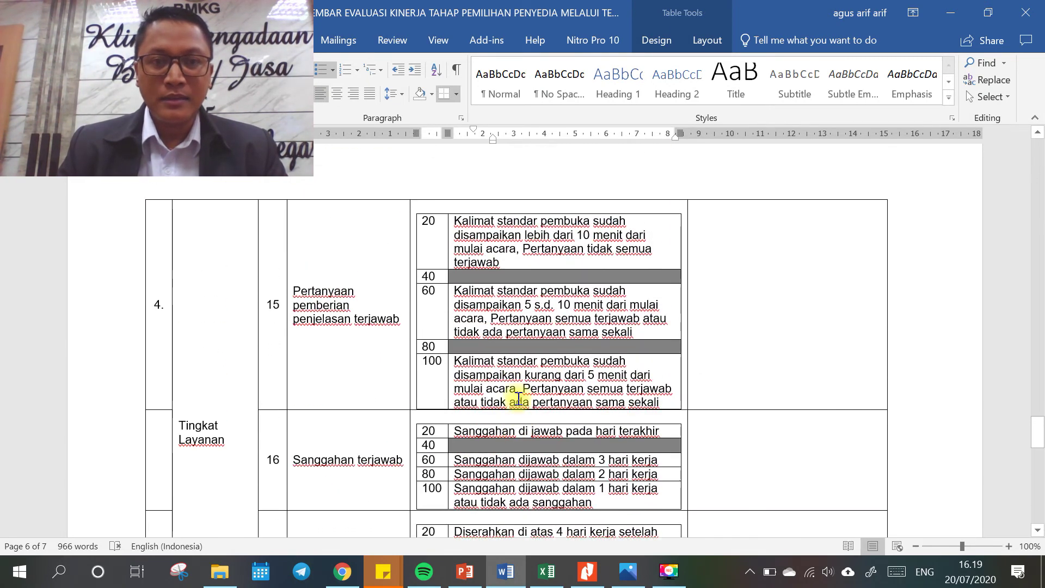
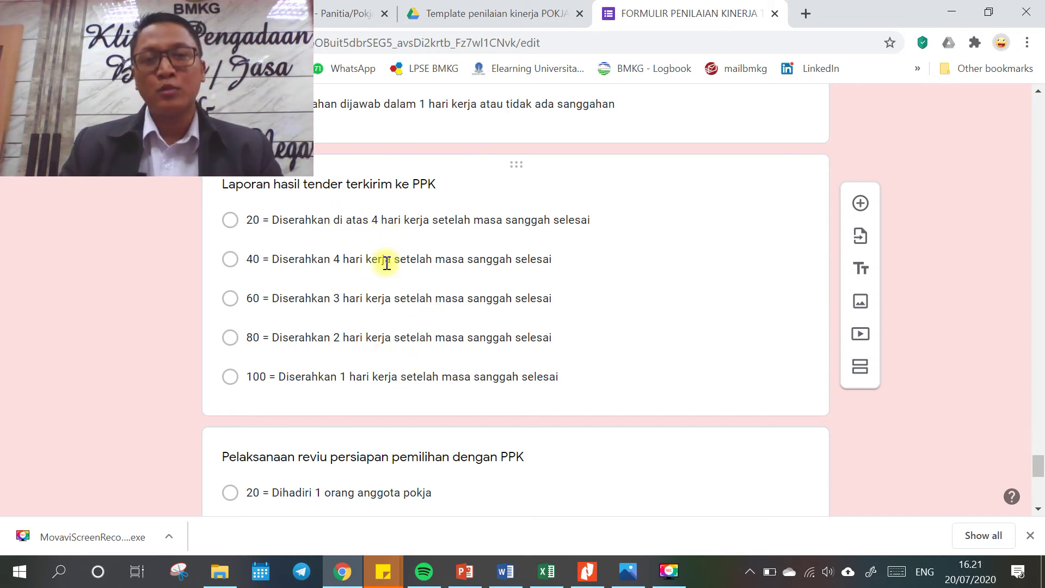
Read the Chrome form's answer options from Laporan hasil tender terkirim ke PPK through Jumlah tender sampai mendapatkan pemenang.
scroll(392, 288, down, 6)
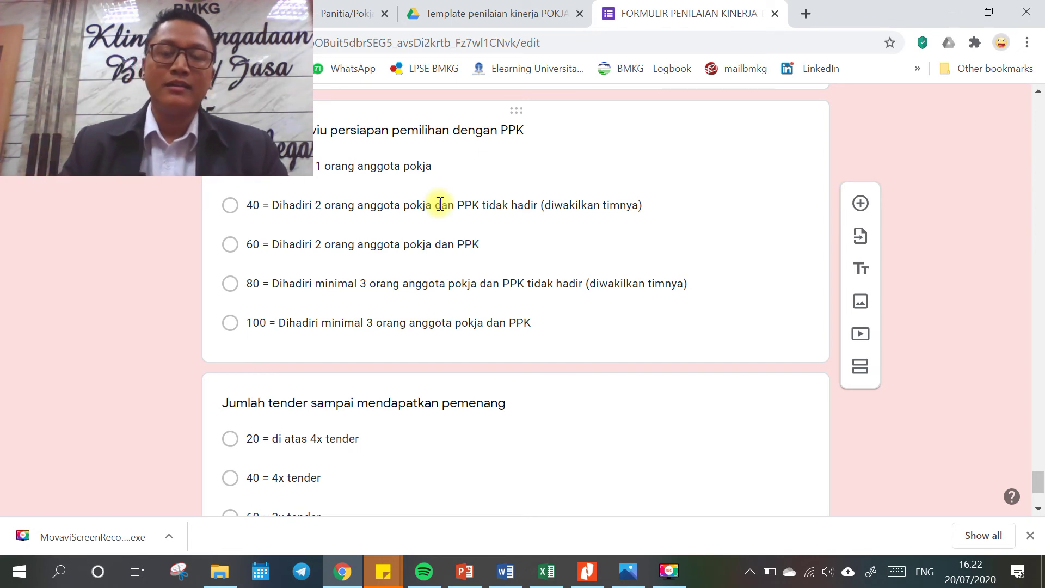
scroll(455, 266, down, 3)
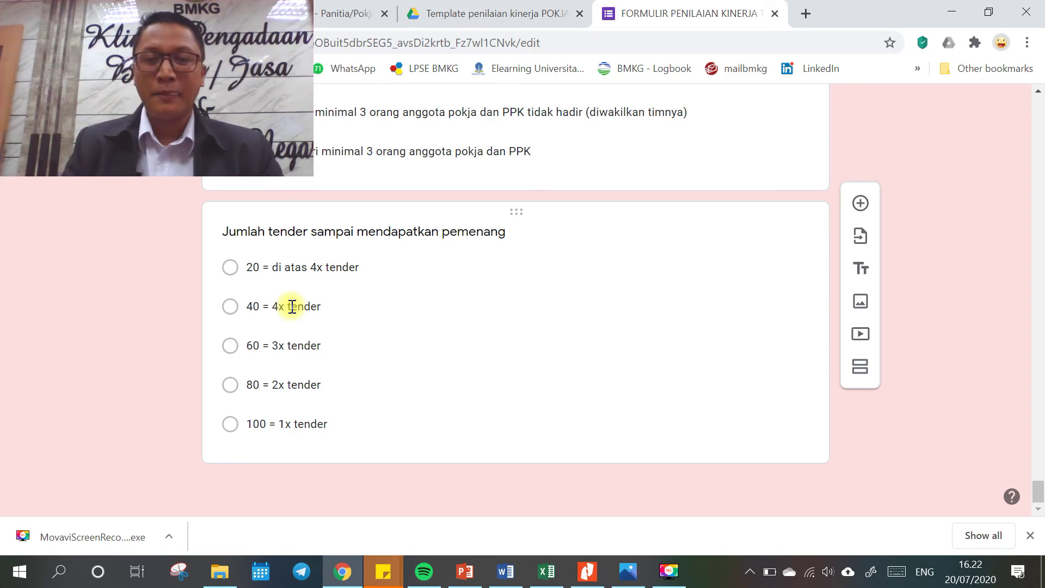
Switch to the Excel workbook and replace the Sangat Baik score of indicator 5, Kelengkapan dokumen sesuai Standar Daftar Isi, with 60 under Cukup.
click(551, 575)
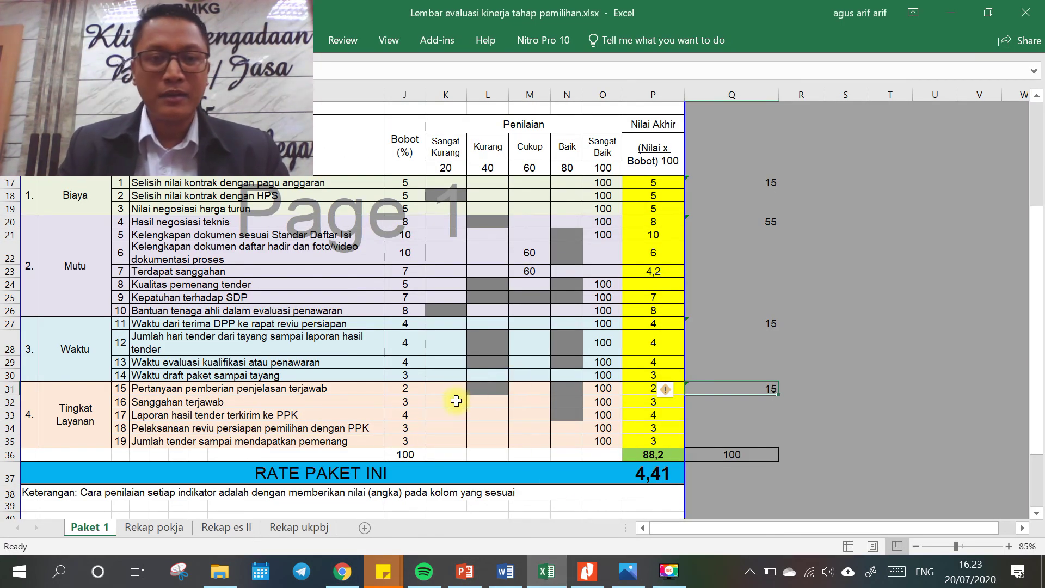
scroll(439, 396, up, 3)
scroll(439, 396, down, 5)
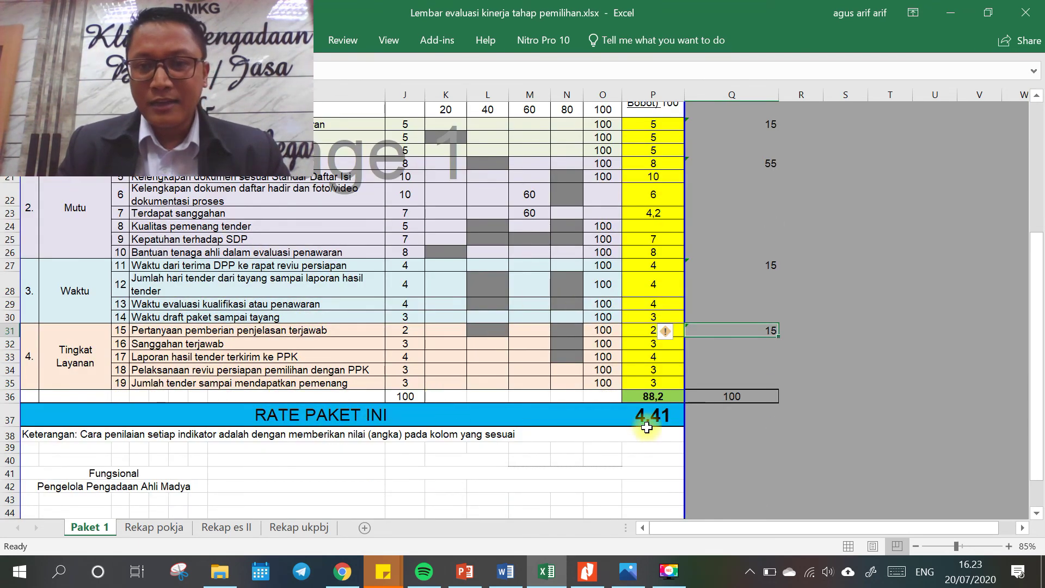
click(606, 178)
key(Delete)
click(532, 176)
text(60)
key(Return)
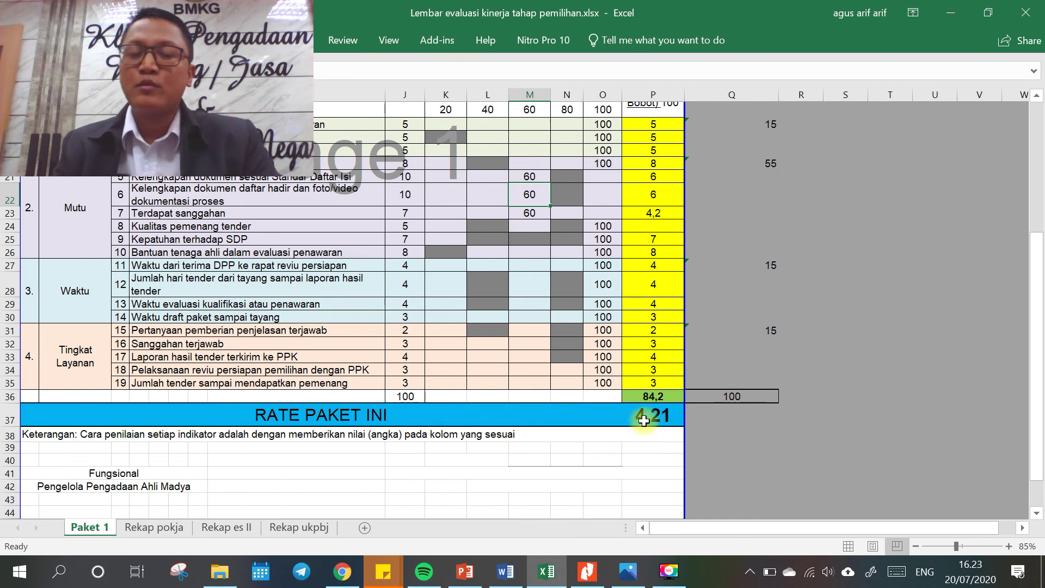
Enter 40 under Kurang for indicator 5 and clear its Cukup score in cell M21.
click(494, 176)
text(40)
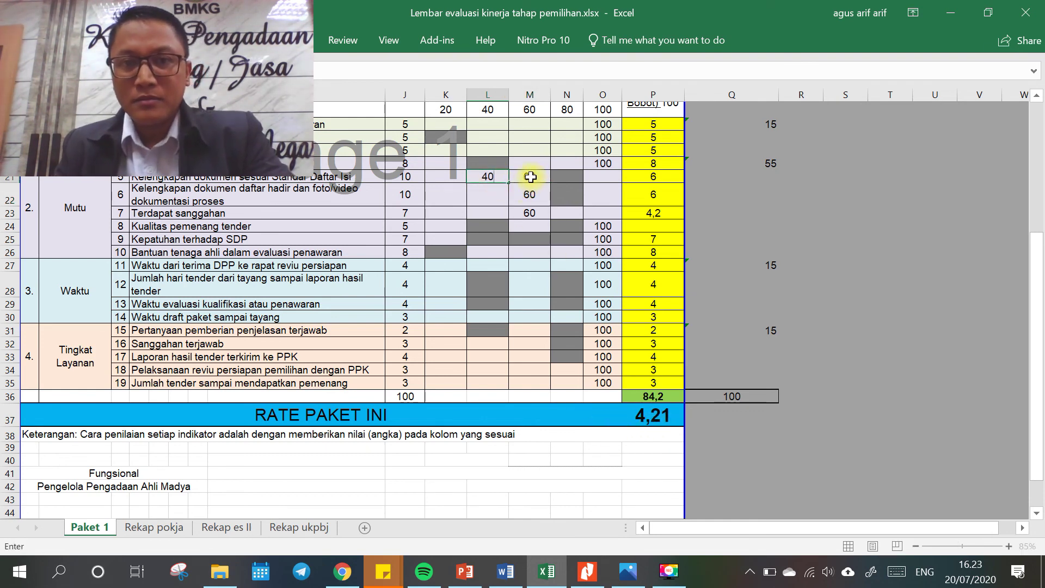
click(532, 177)
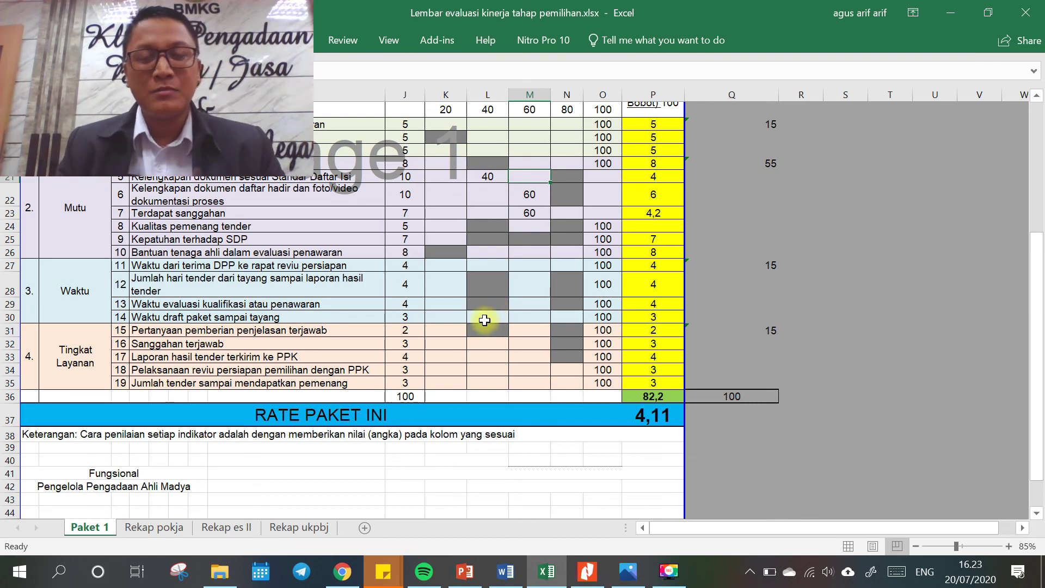
Review the package identity fields and the indicator scoring table on the Paket 1 sheet.
scroll(406, 347, up, 6)
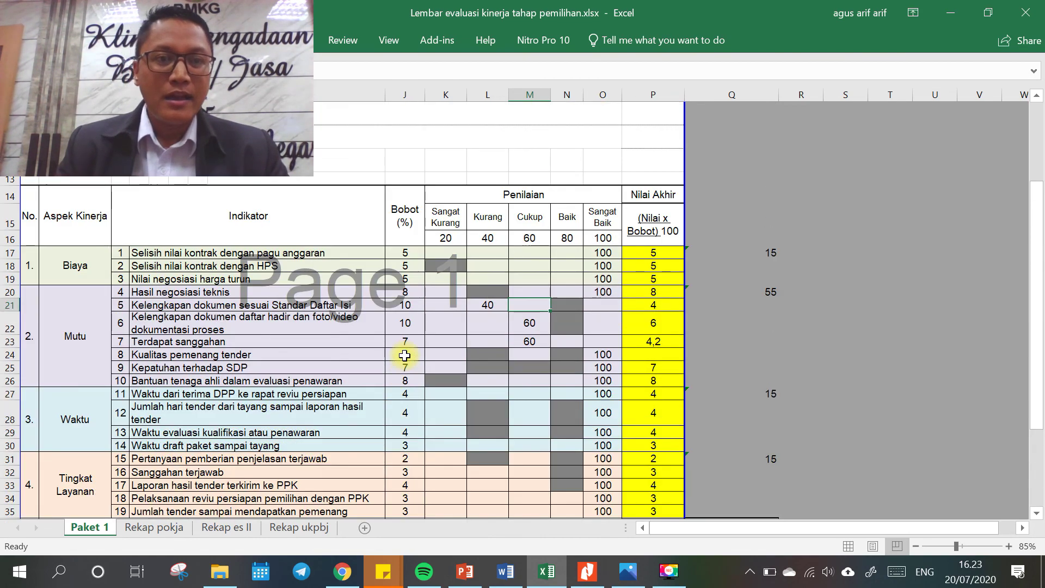
scroll(368, 285, down, 1)
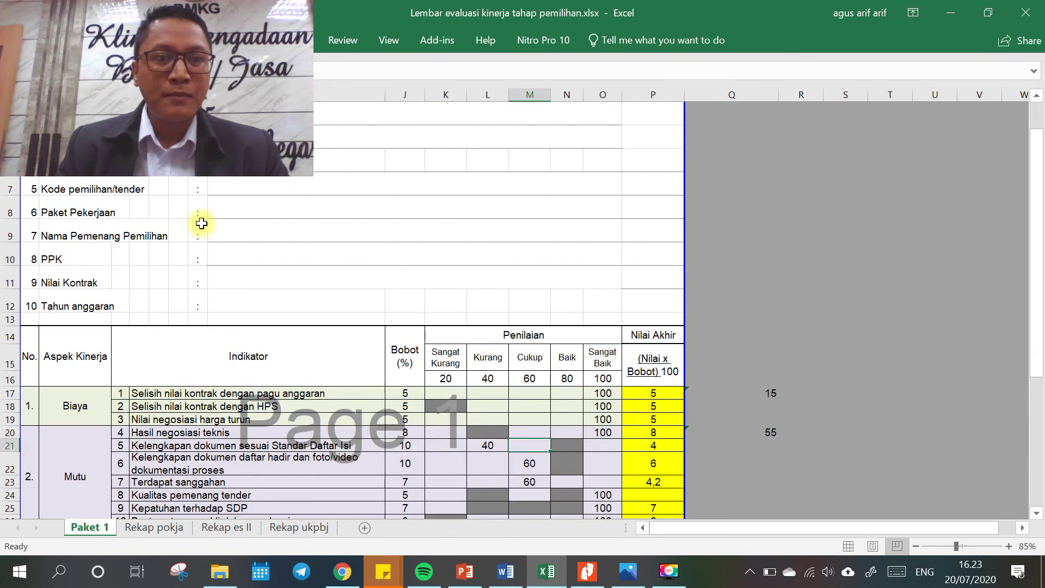
scroll(211, 230, up, 1)
scroll(233, 215, down, 3)
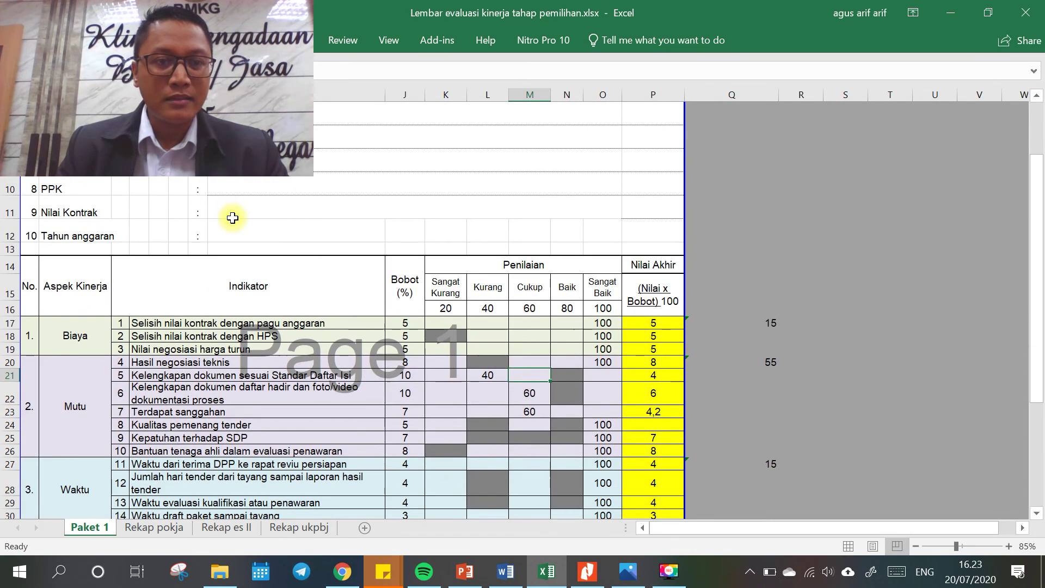
scroll(277, 307, down, 1)
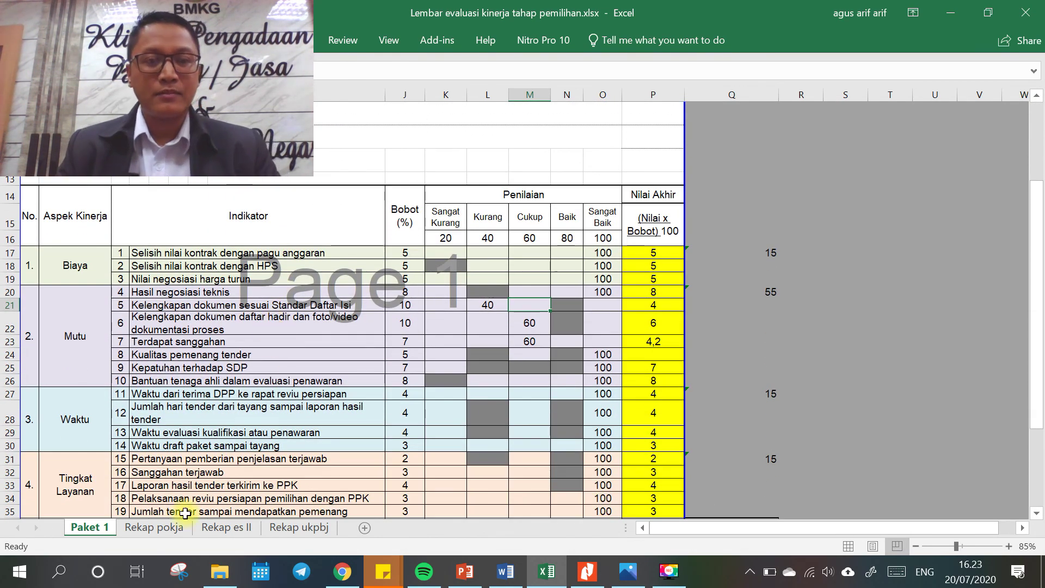
Open the Rekap pokja sheet and inspect its package names, tender codes, overall Nilai Kinerja Pokja Pemilihan and signature block.
click(172, 528)
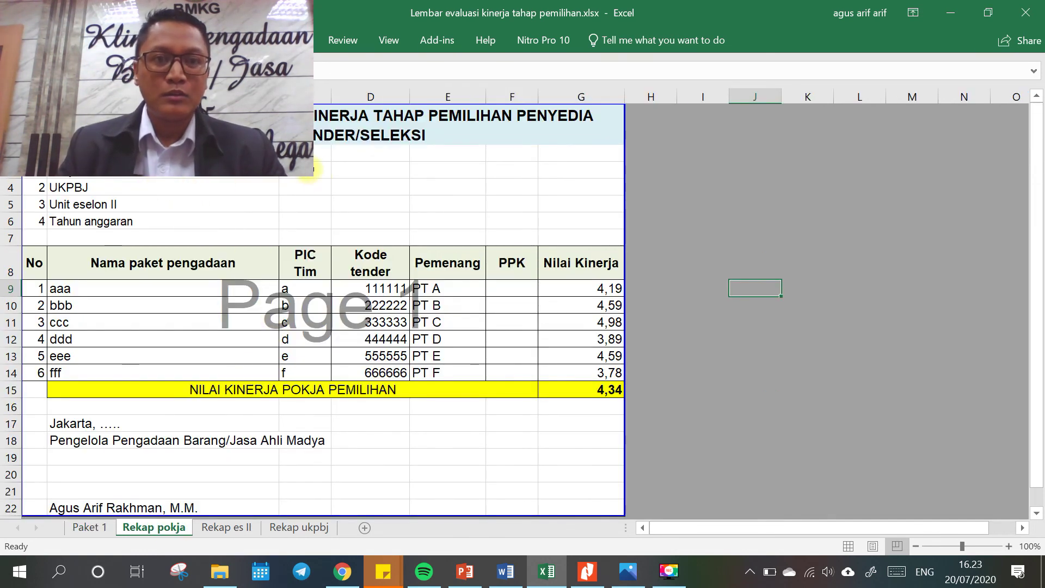
click(307, 172)
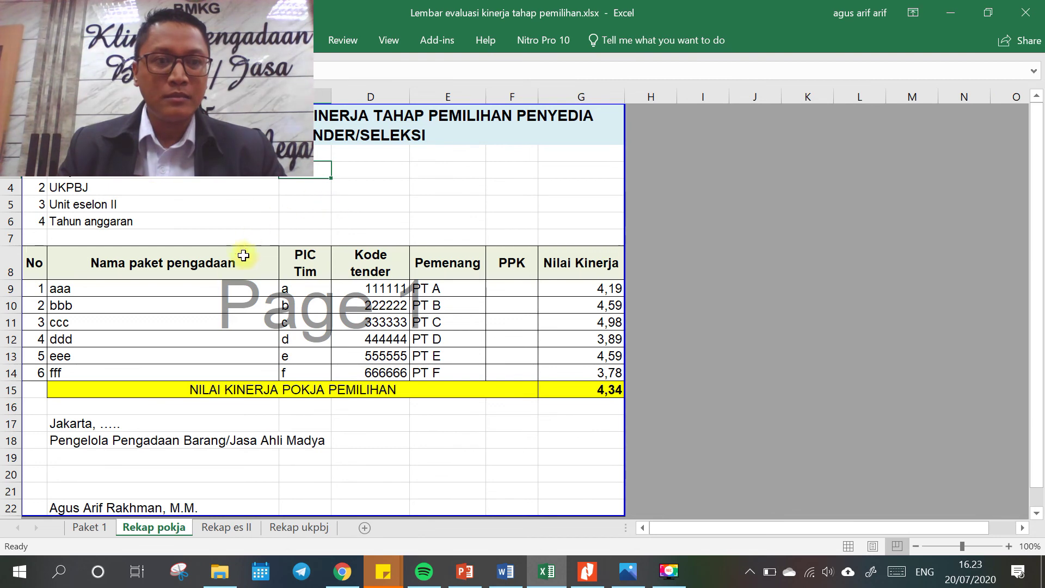
click(173, 289)
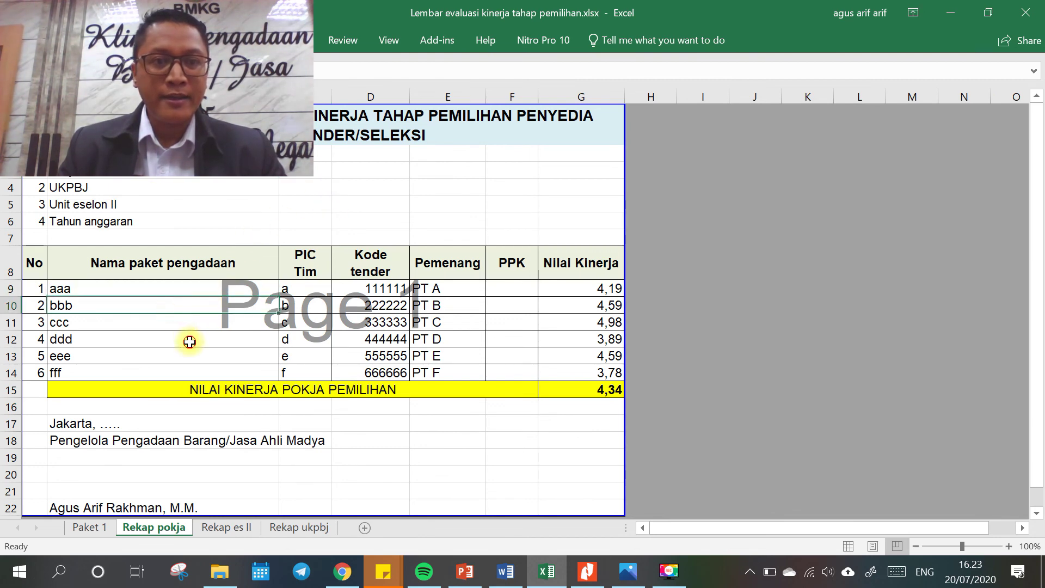
click(378, 288)
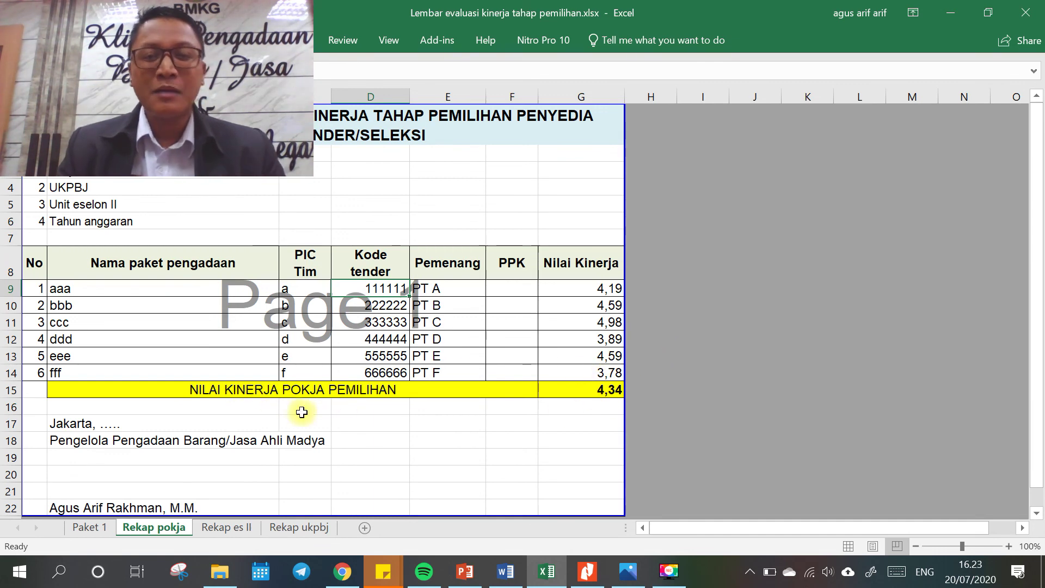
click(600, 392)
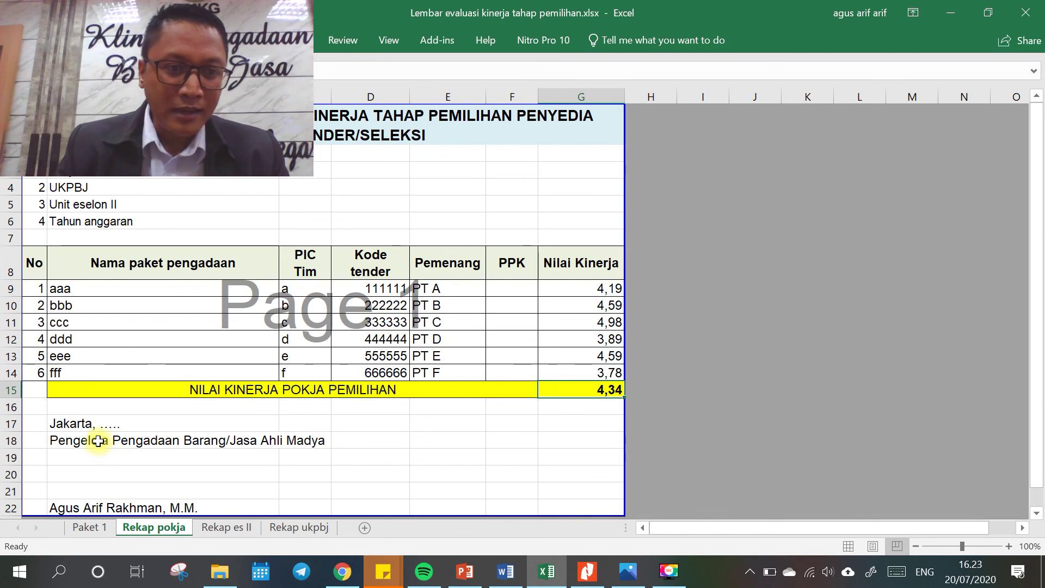
click(98, 441)
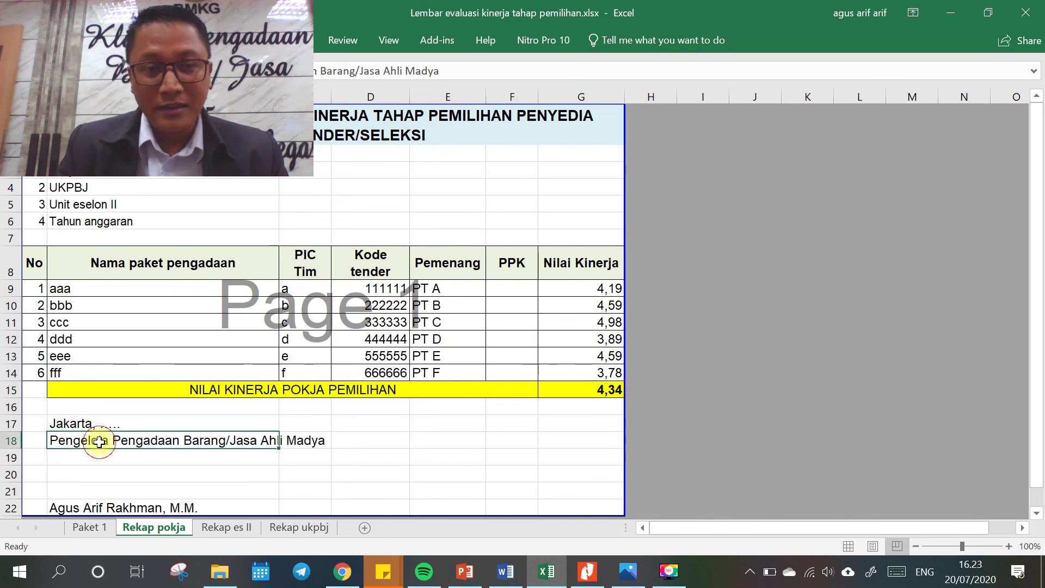
click(104, 508)
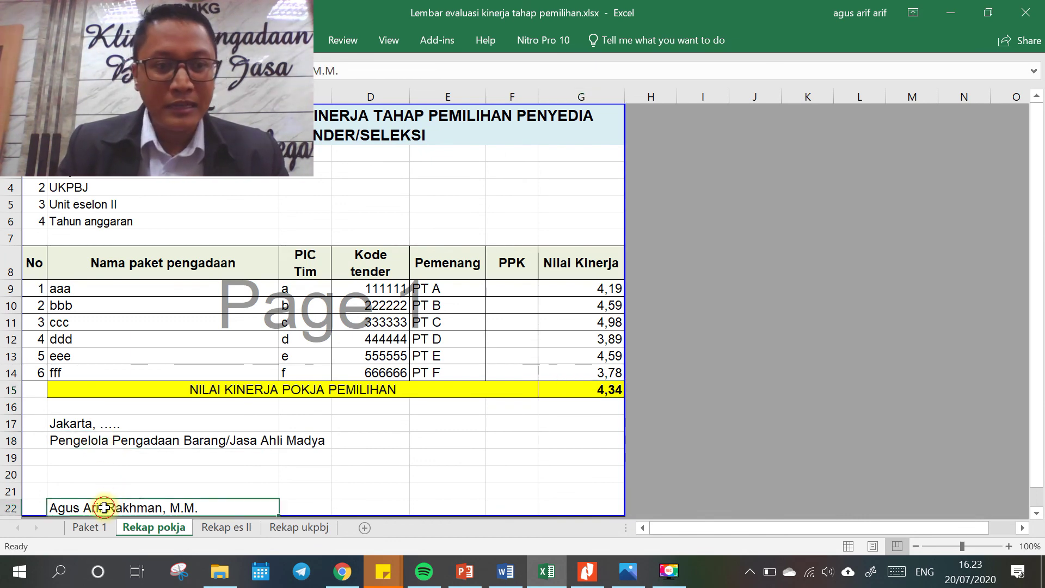
click(124, 440)
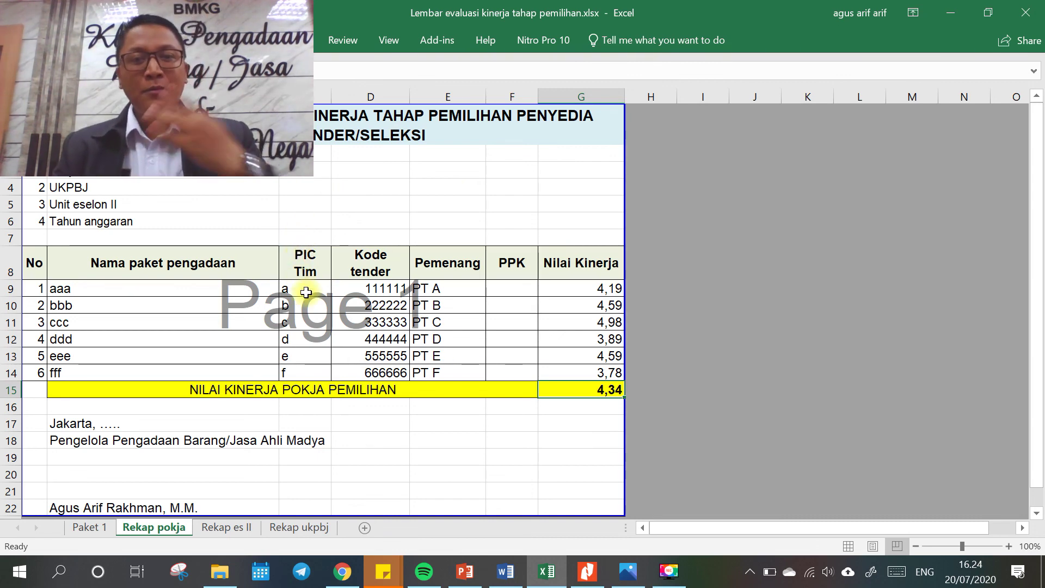
Inspect the Tim Pokja Pemilihan rows on the Rekap es II sheet and view the Rekap ukpbj recap.
click(243, 527)
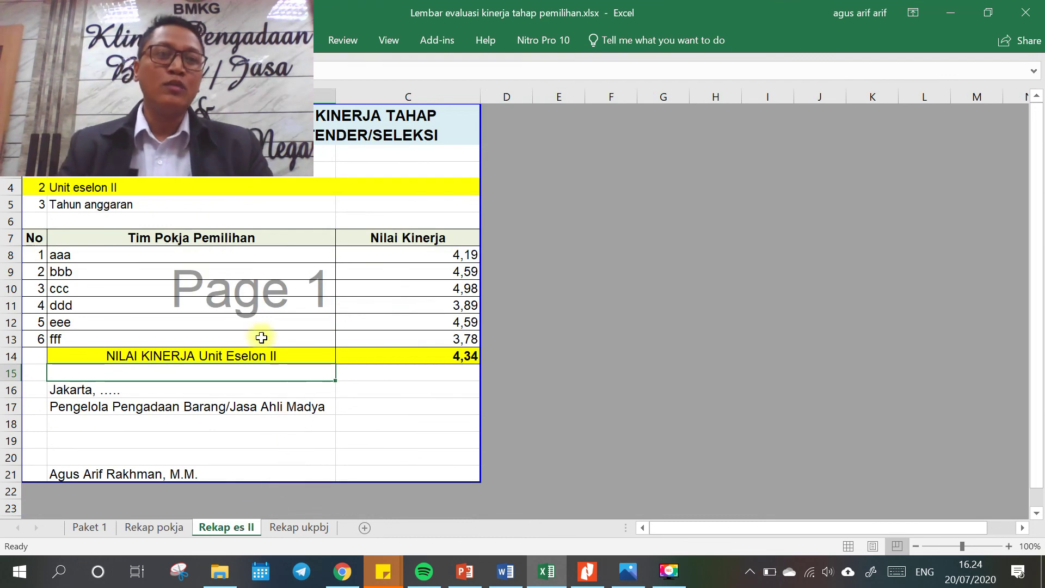
click(185, 255)
click(197, 271)
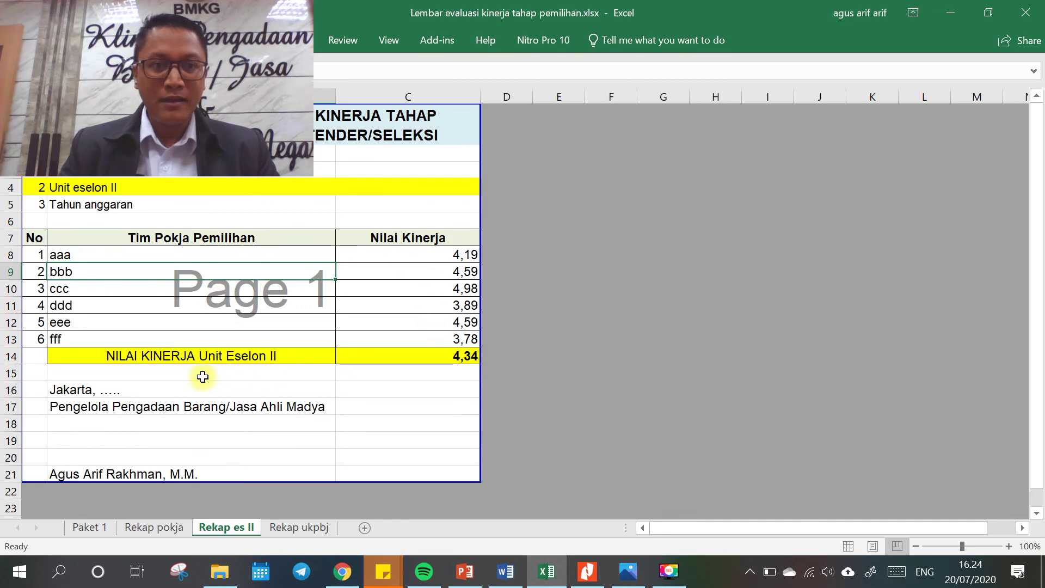
click(299, 527)
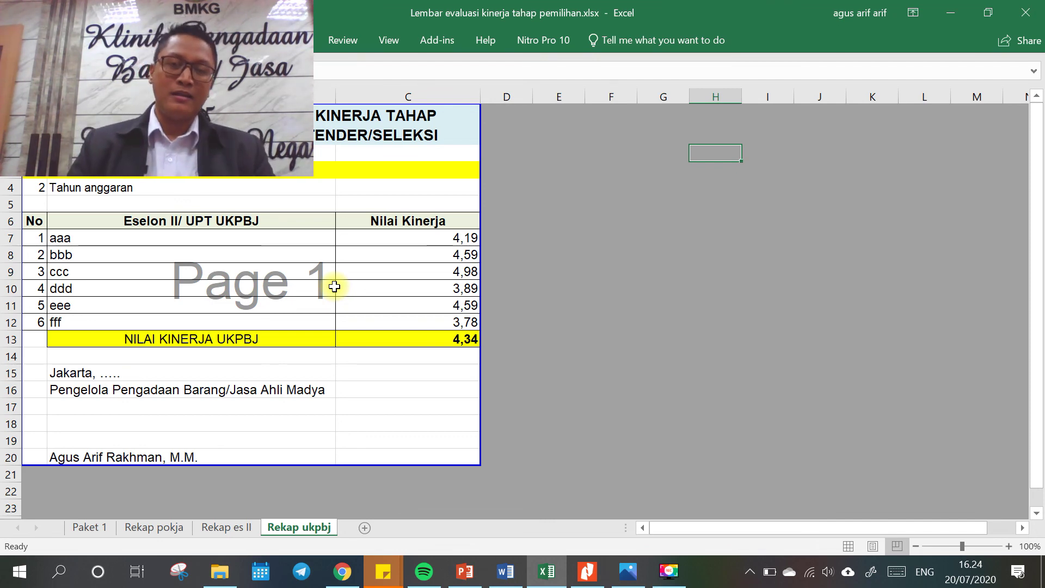
Trace the recap sequence from Paket 1 through Rekap pokja, Rekap es II and Rekap ukpbj, and return to the Paket 1 identity fields.
click(92, 527)
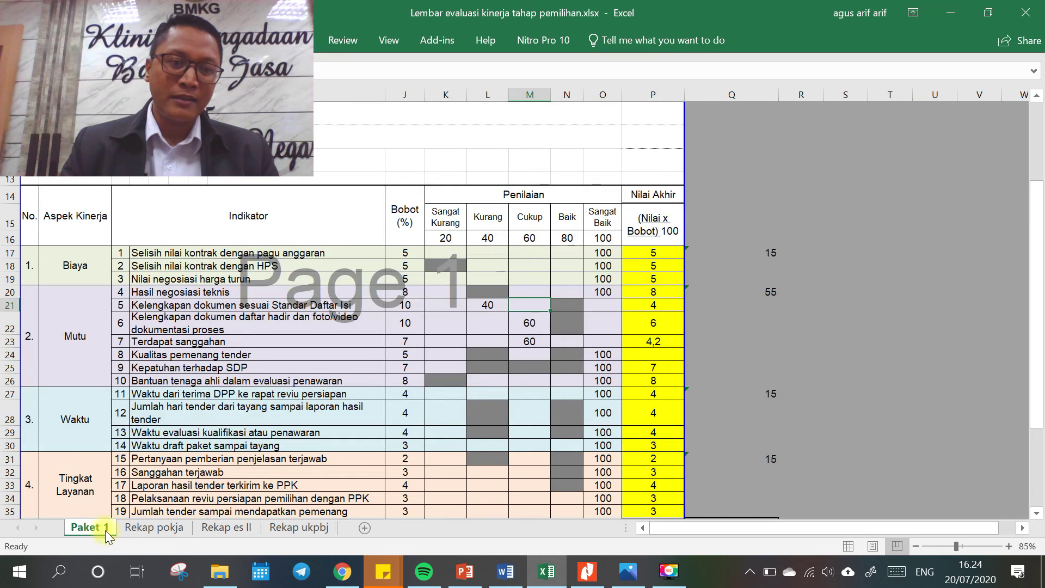
click(156, 528)
click(214, 531)
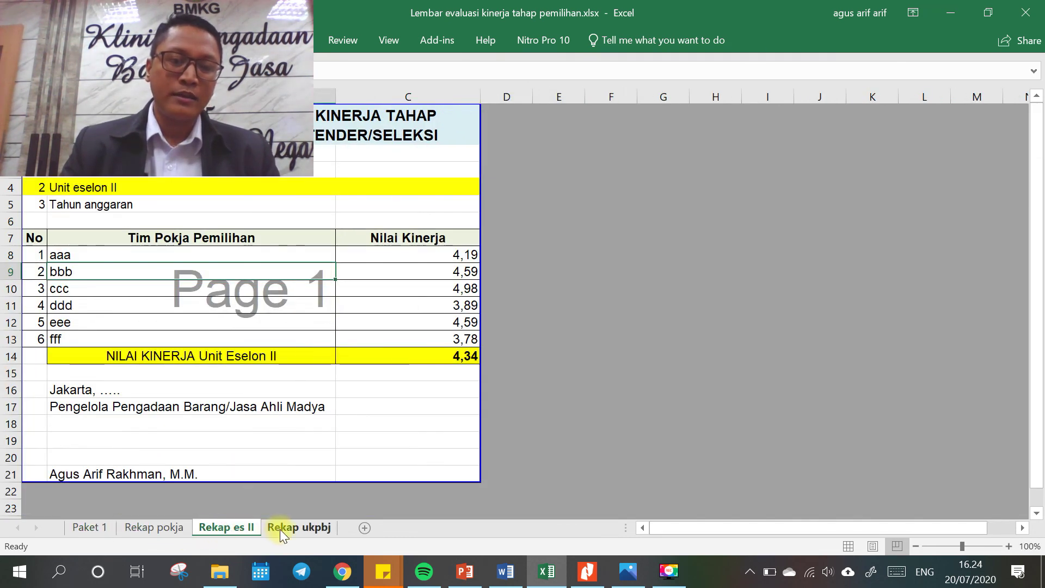
click(280, 529)
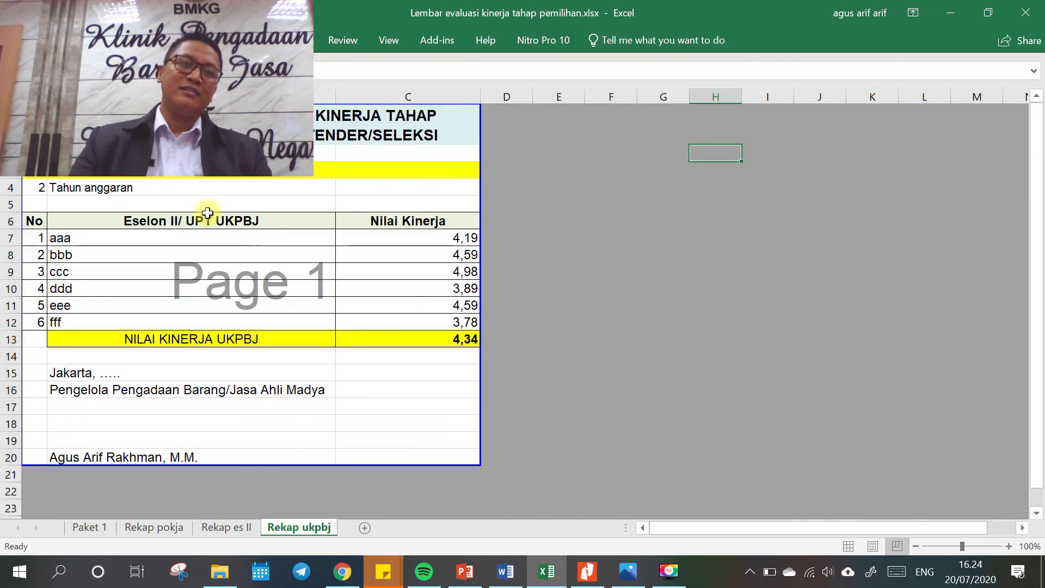
click(88, 527)
scroll(325, 410, up, 3)
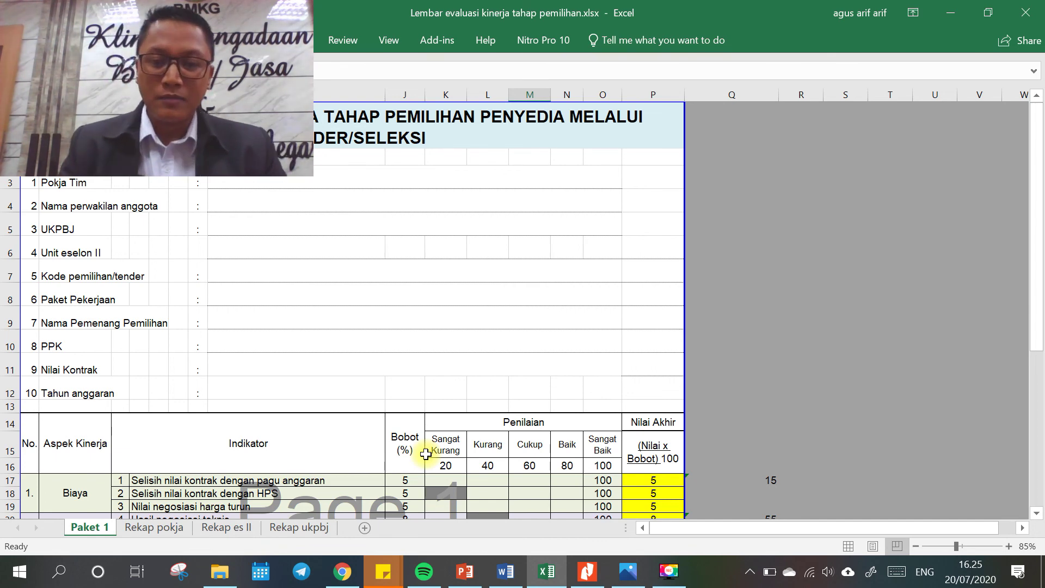
Switch to the PowerPoint presentation and show its closing slide with the message to procurement practitioners.
click(464, 572)
scroll(487, 390, down, 3)
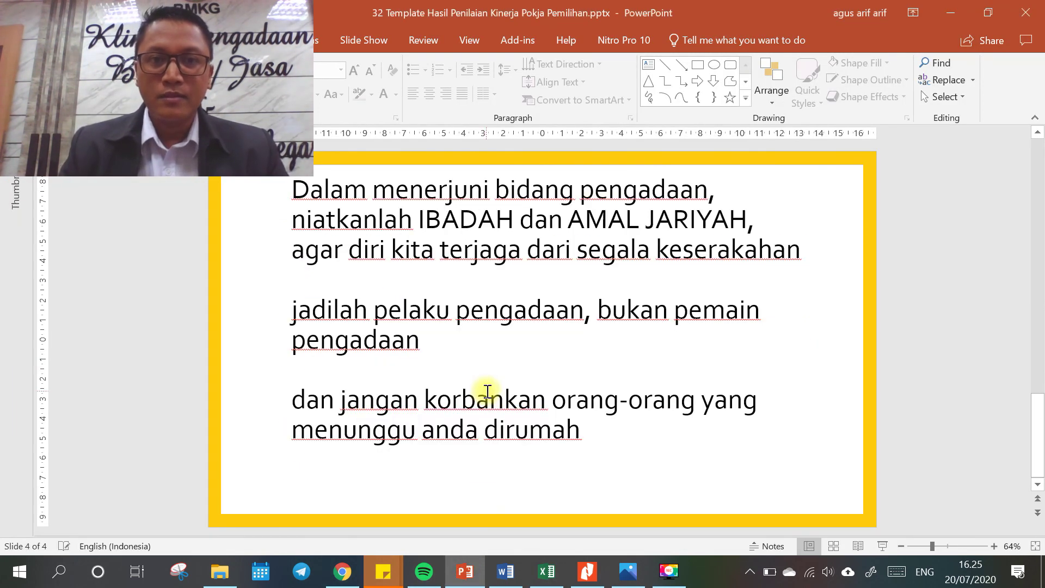